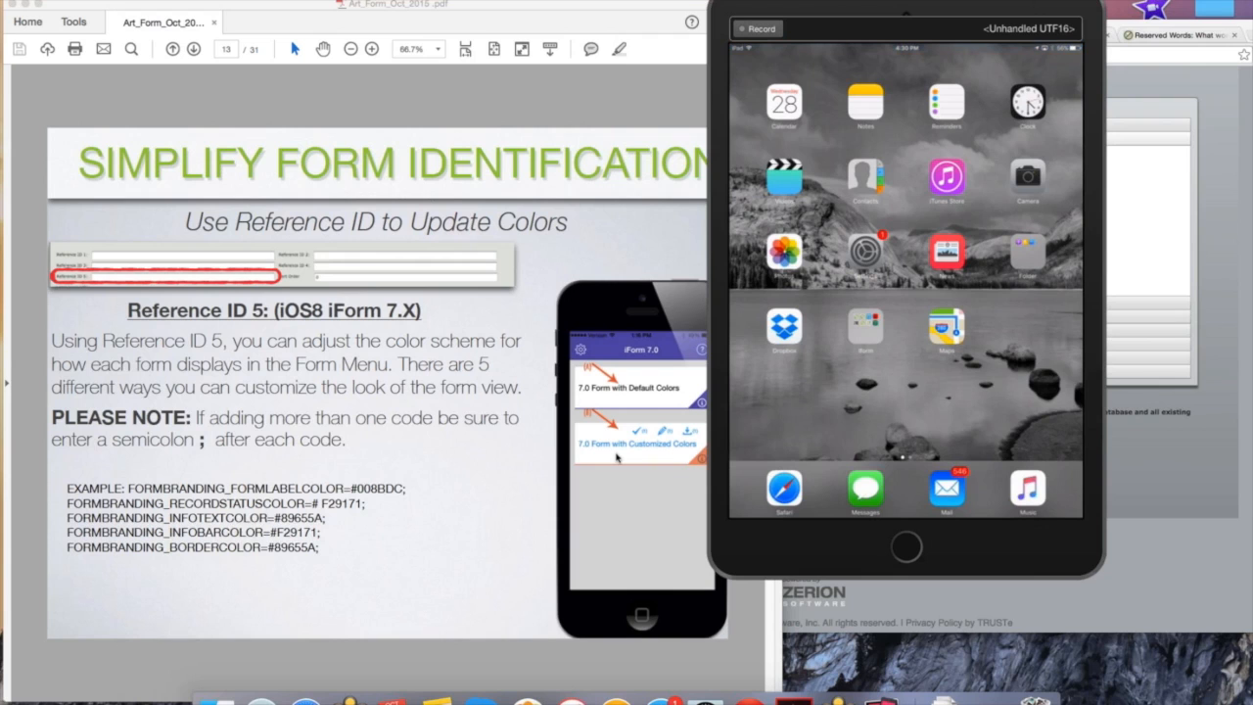
View the presentation PDF attached to the form's Attachment element on the device and look through its first pages
key(Right)
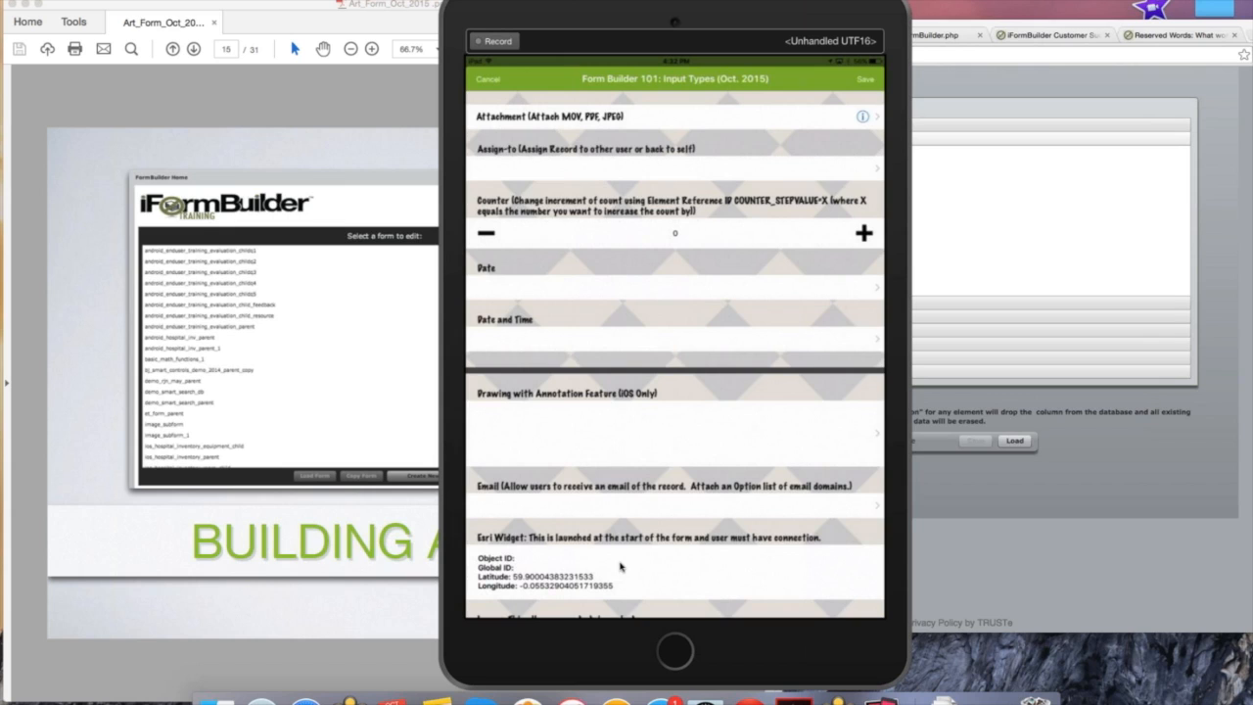
scroll(621, 558, up, 1)
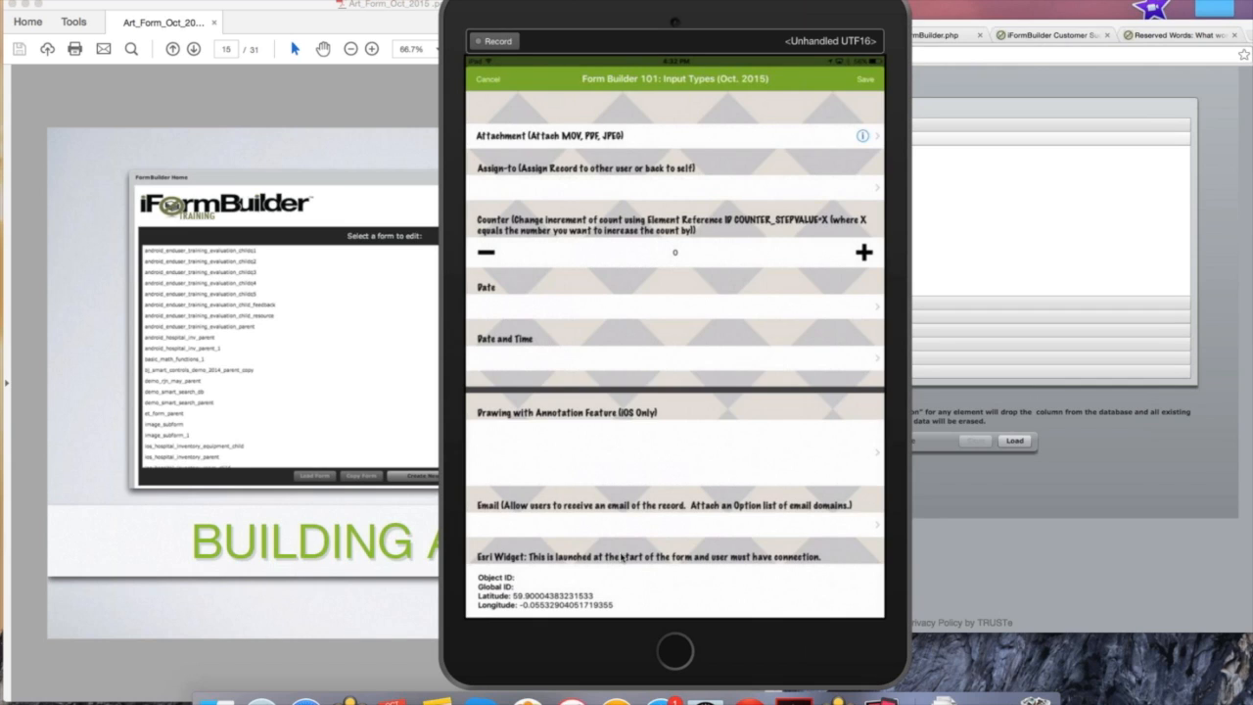
click(622, 557)
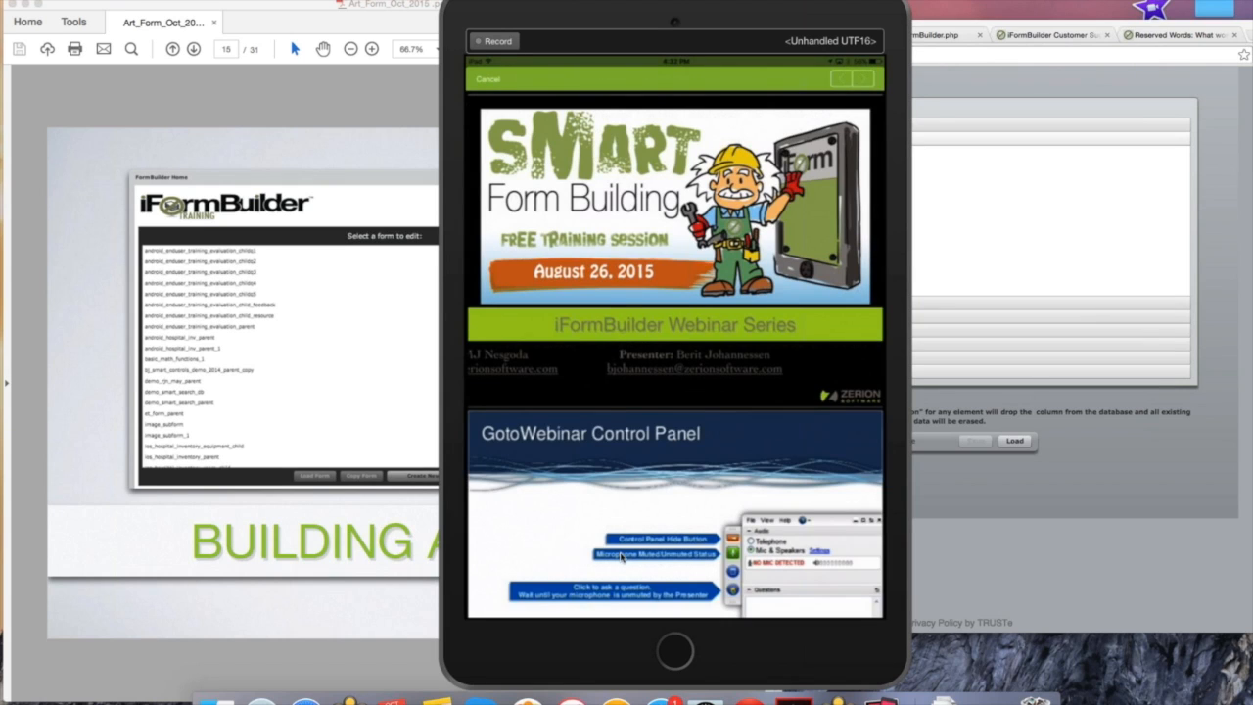
scroll(622, 556, down, 10)
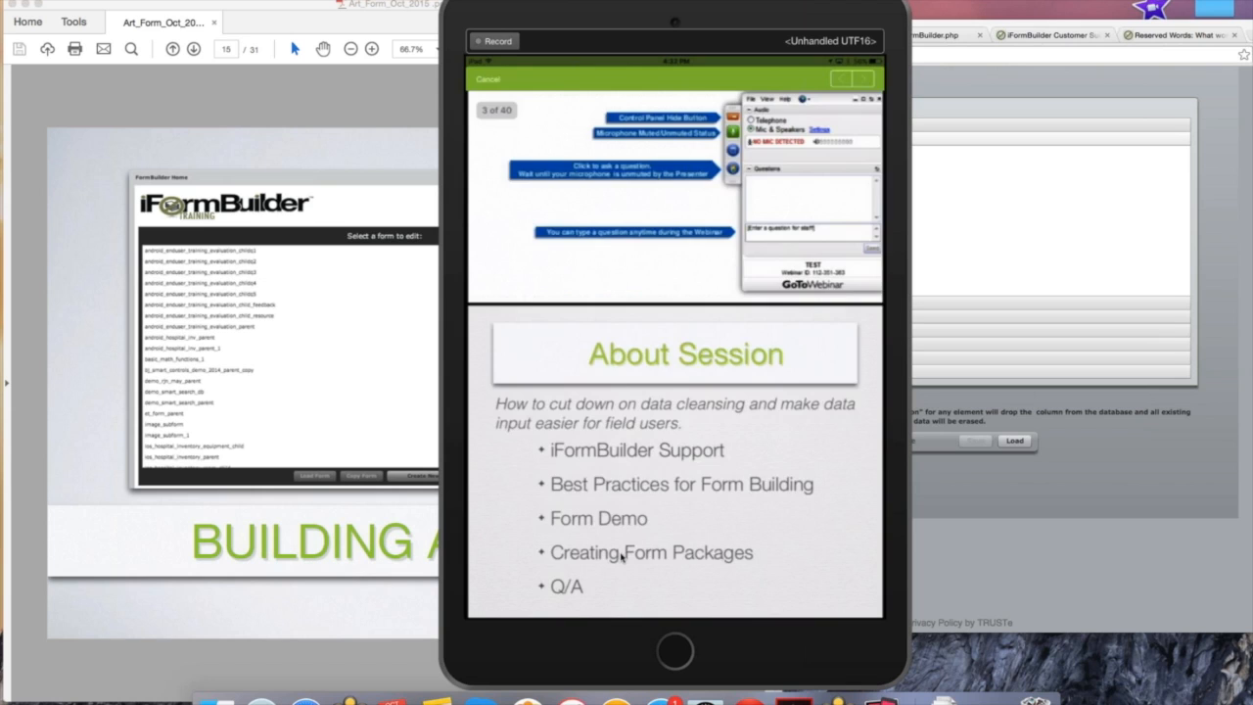
scroll(620, 555, down, 10)
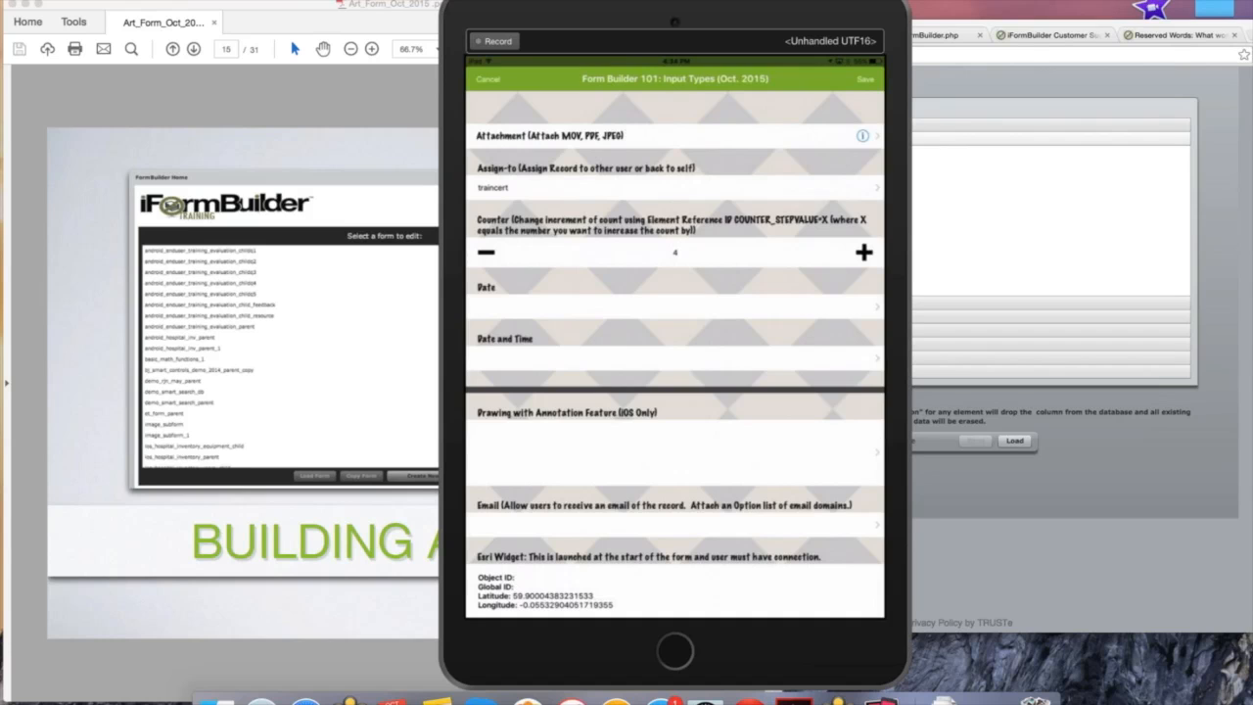
Bring the form builder in the browser forward and show the Reference ID settings of the Counter element
drag(449, 5, 171, 5)
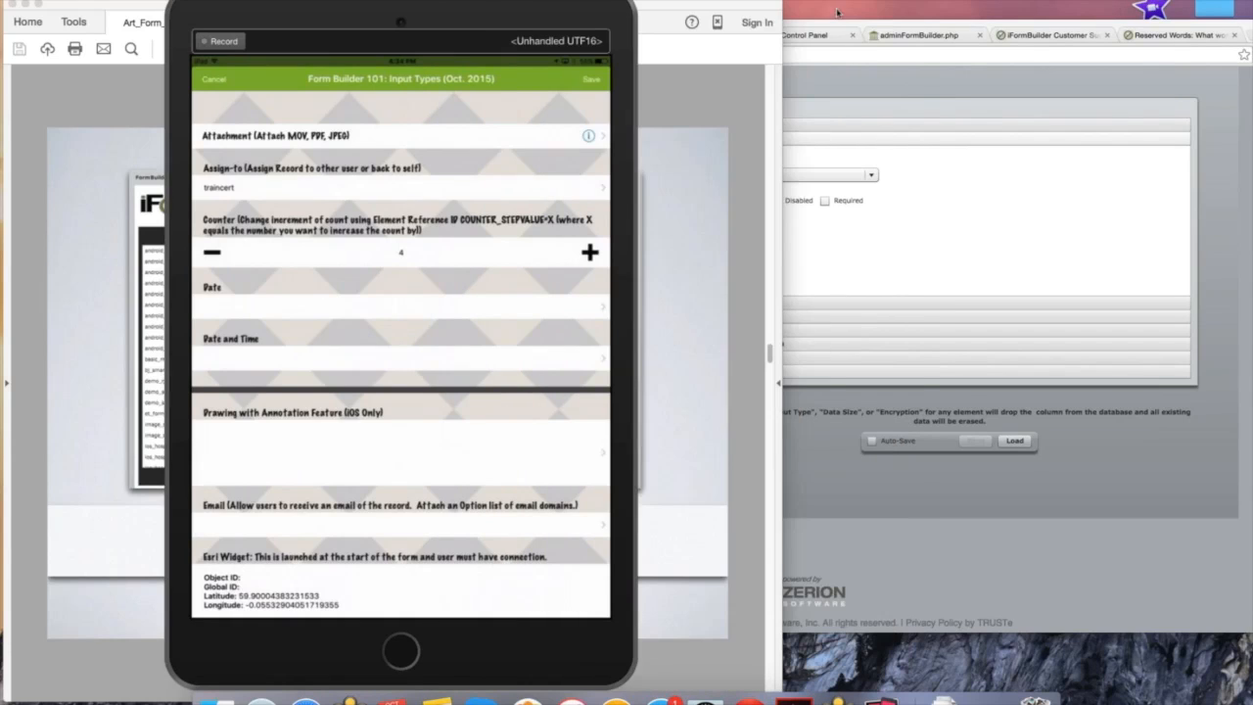
click(924, 20)
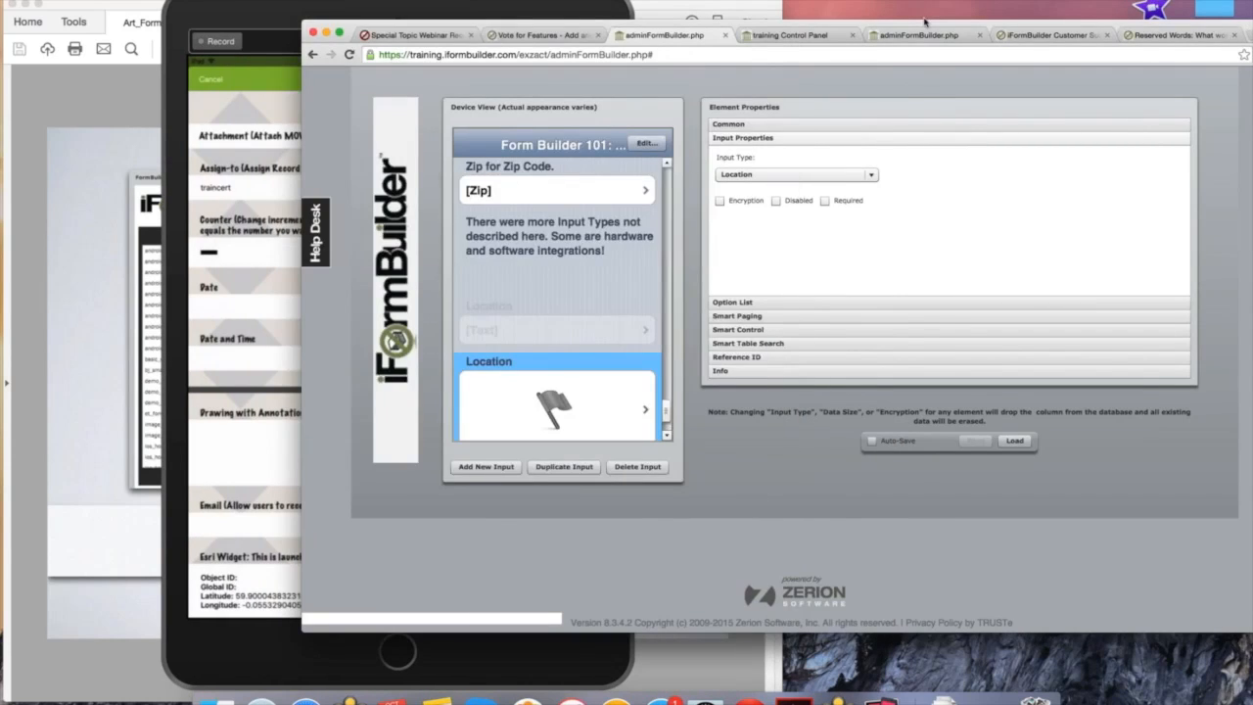
scroll(607, 376, up, 10)
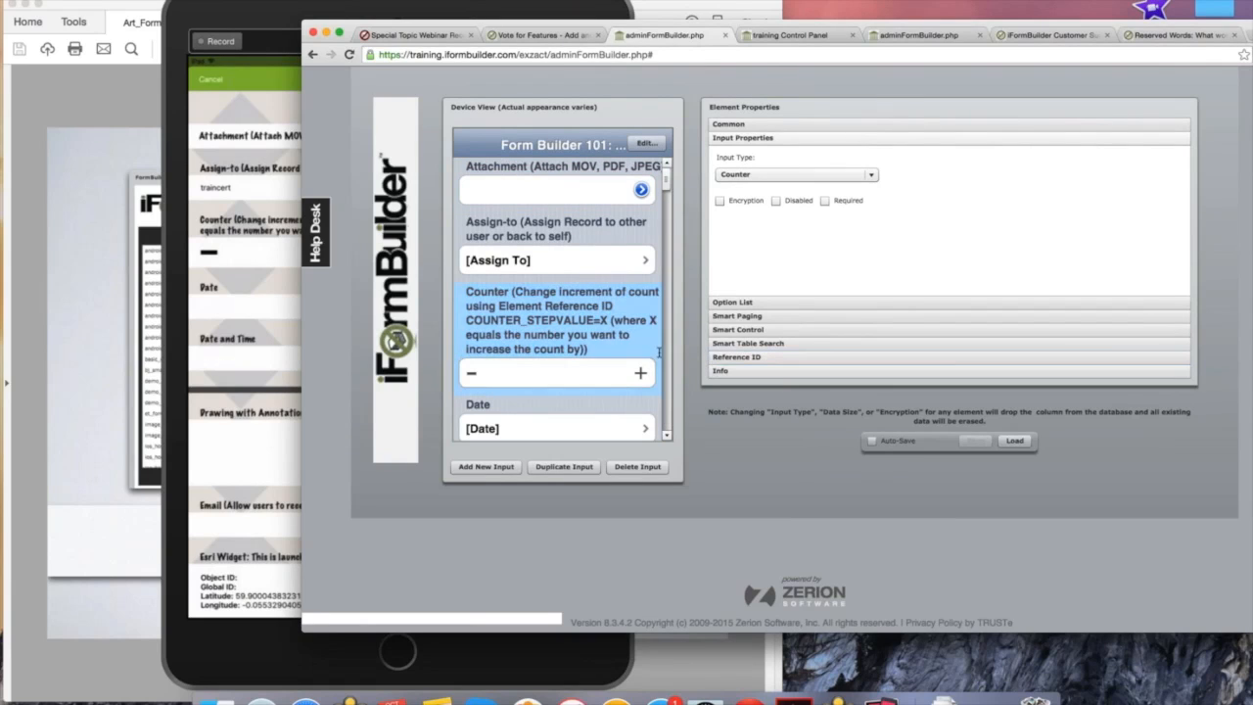
click(733, 360)
click(763, 245)
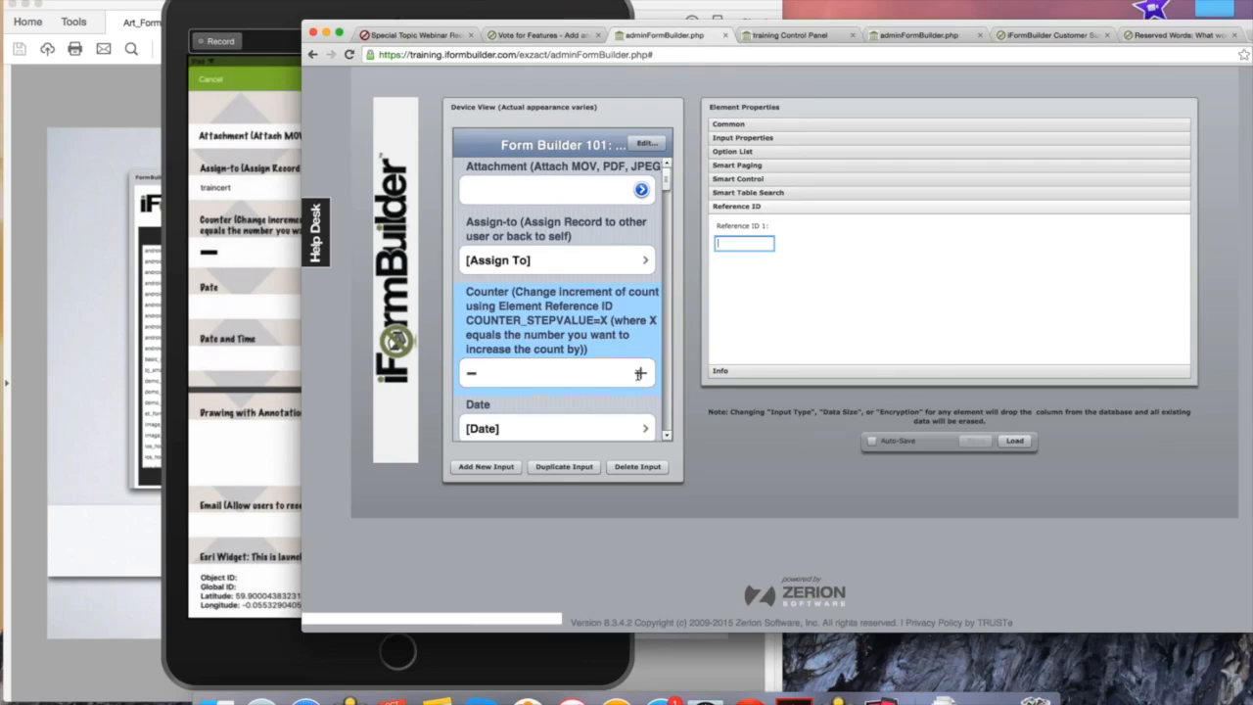
click(623, 325)
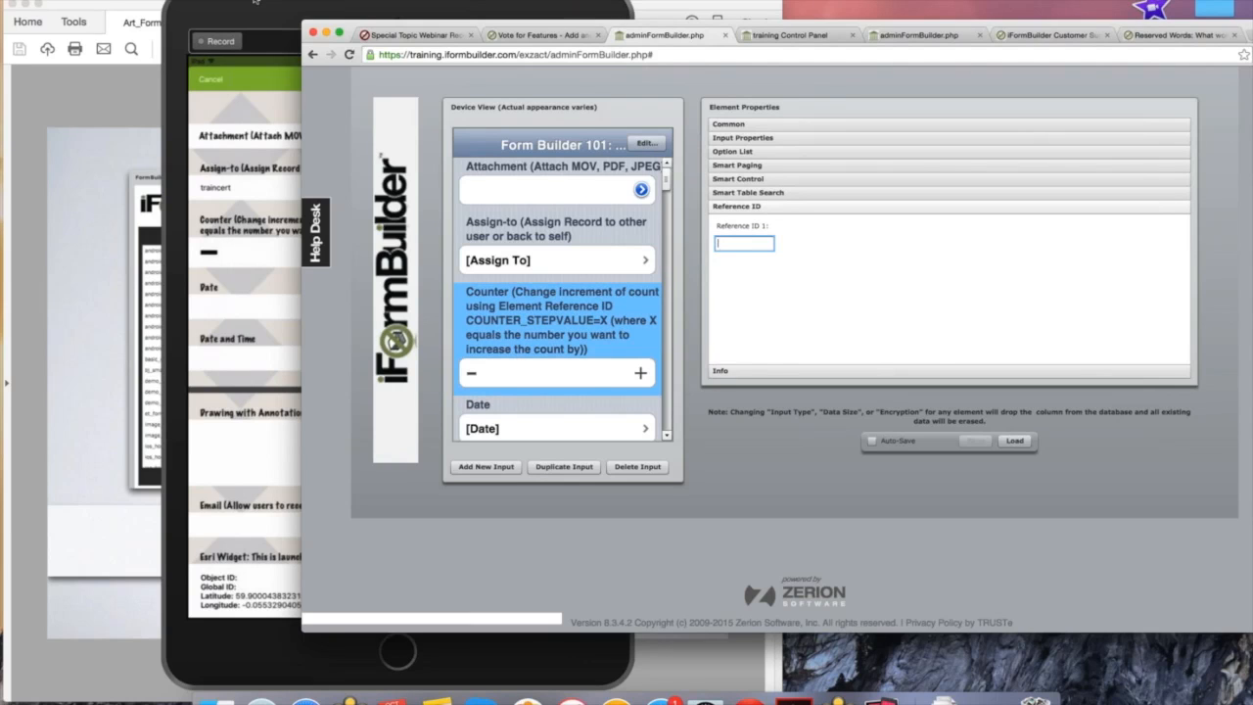
Return to the mirrored device and set the form's Date field to Oct 28, 1961
click(256, 2)
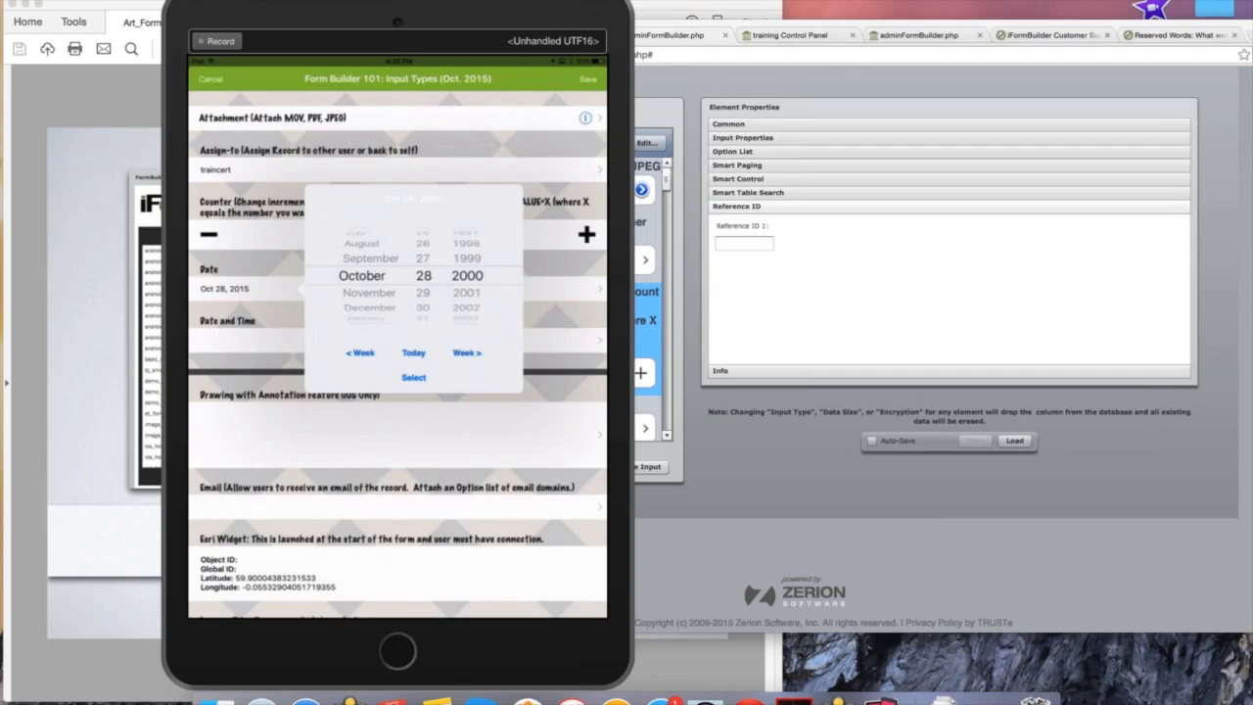
scroll(467, 275, up, 10)
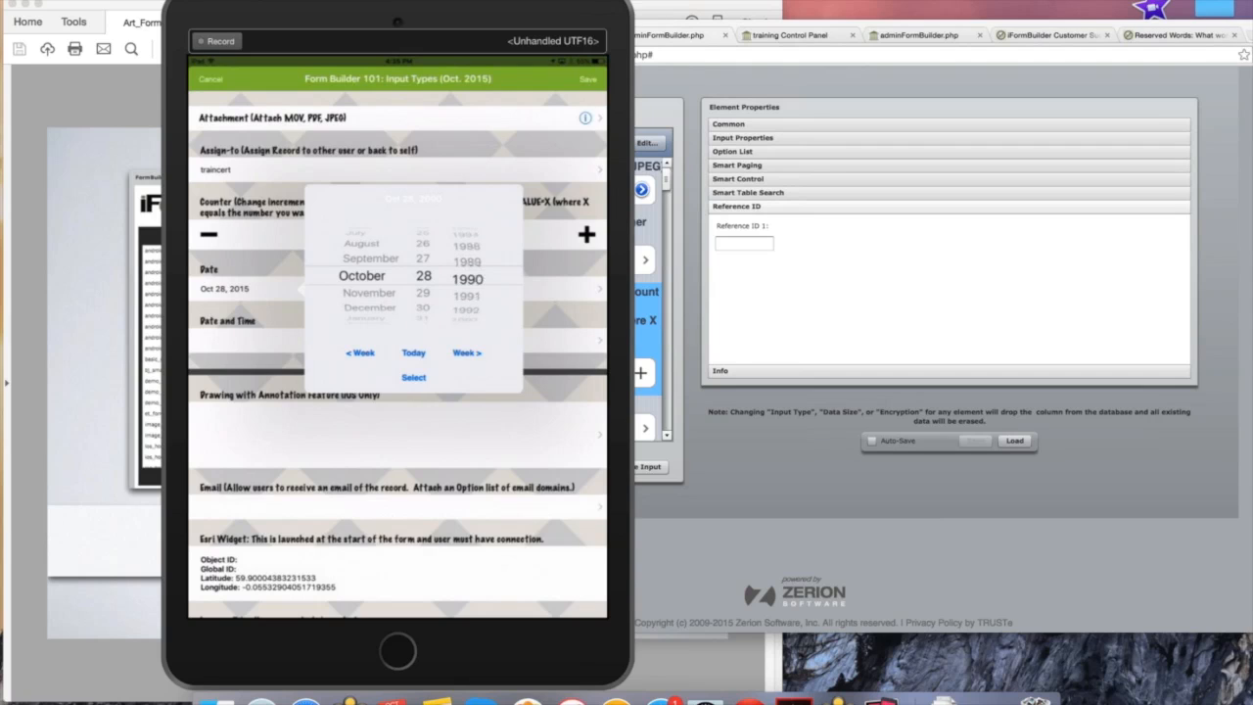
scroll(467, 275, up, 9)
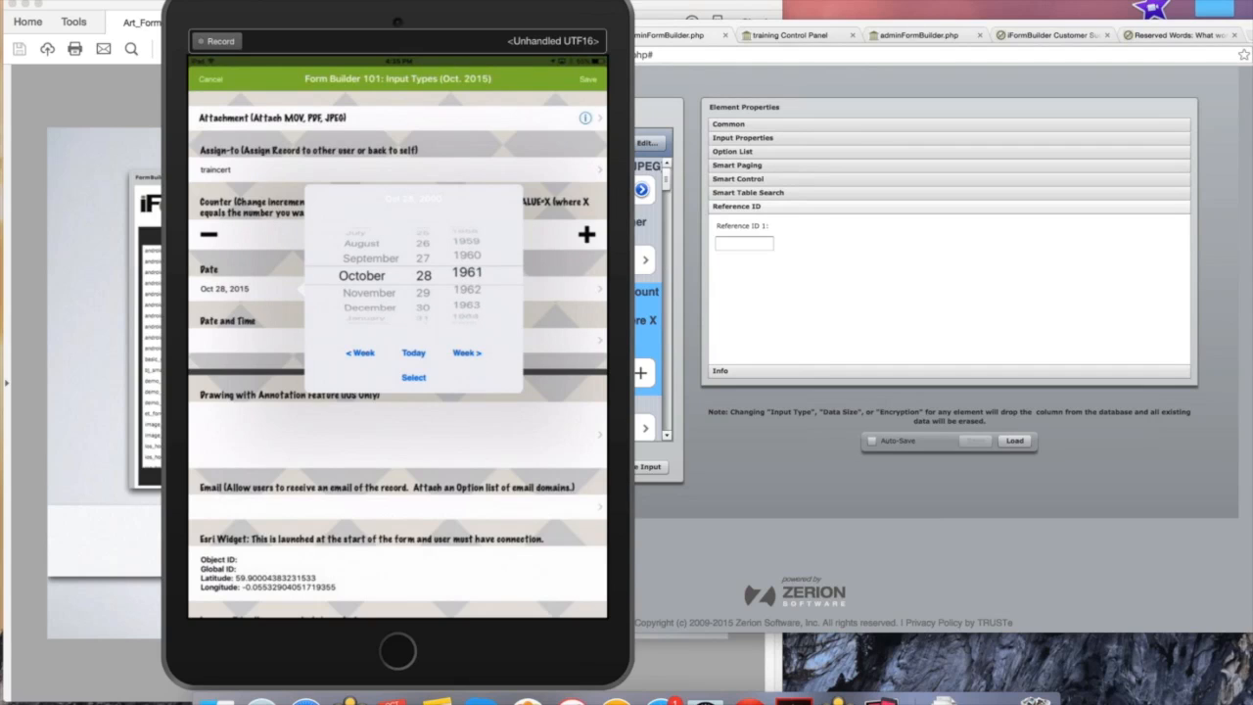
click(413, 378)
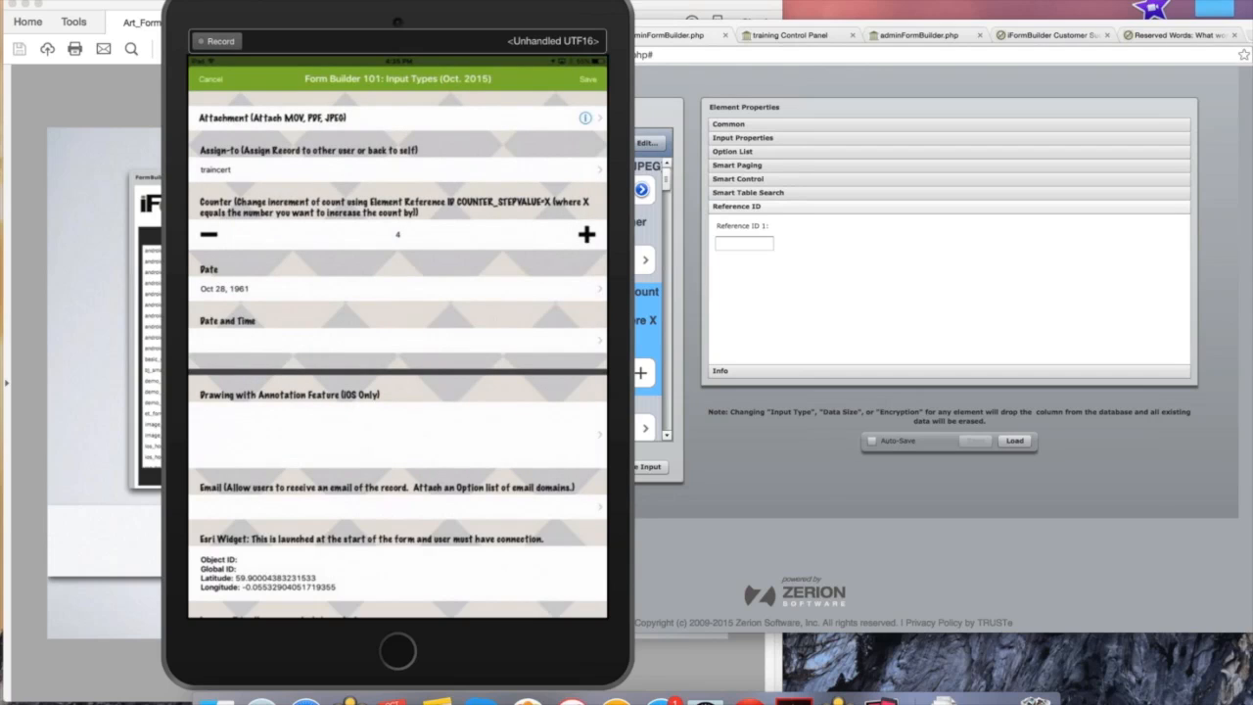
Arrange the device mirror and the form builder side by side, and show the Email element's input properties
drag(329, 1, 199, 3)
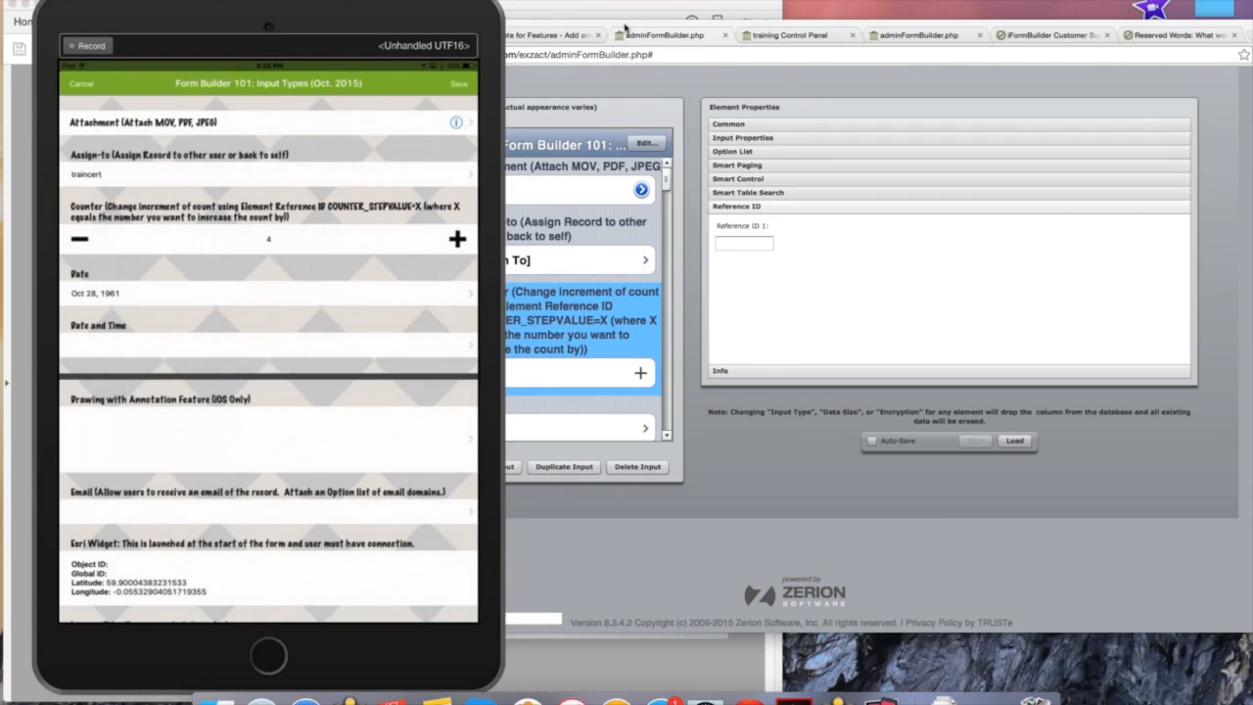
drag(625, 27, 825, 31)
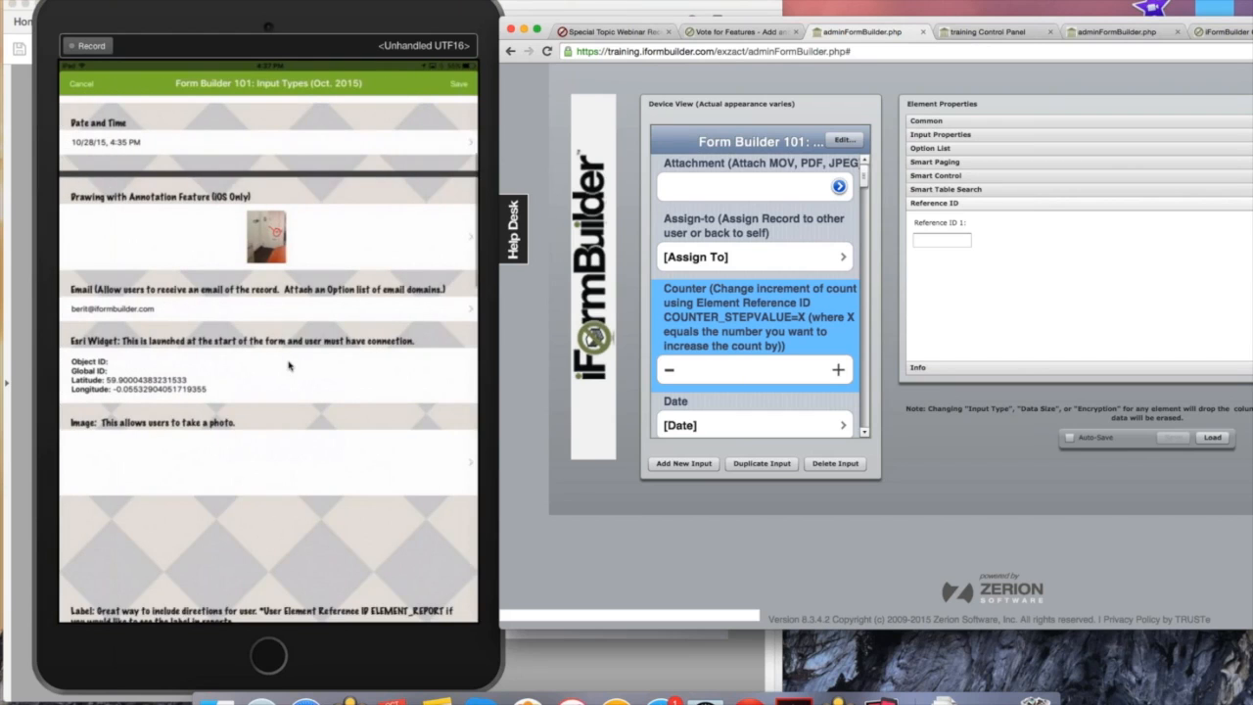
click(866, 434)
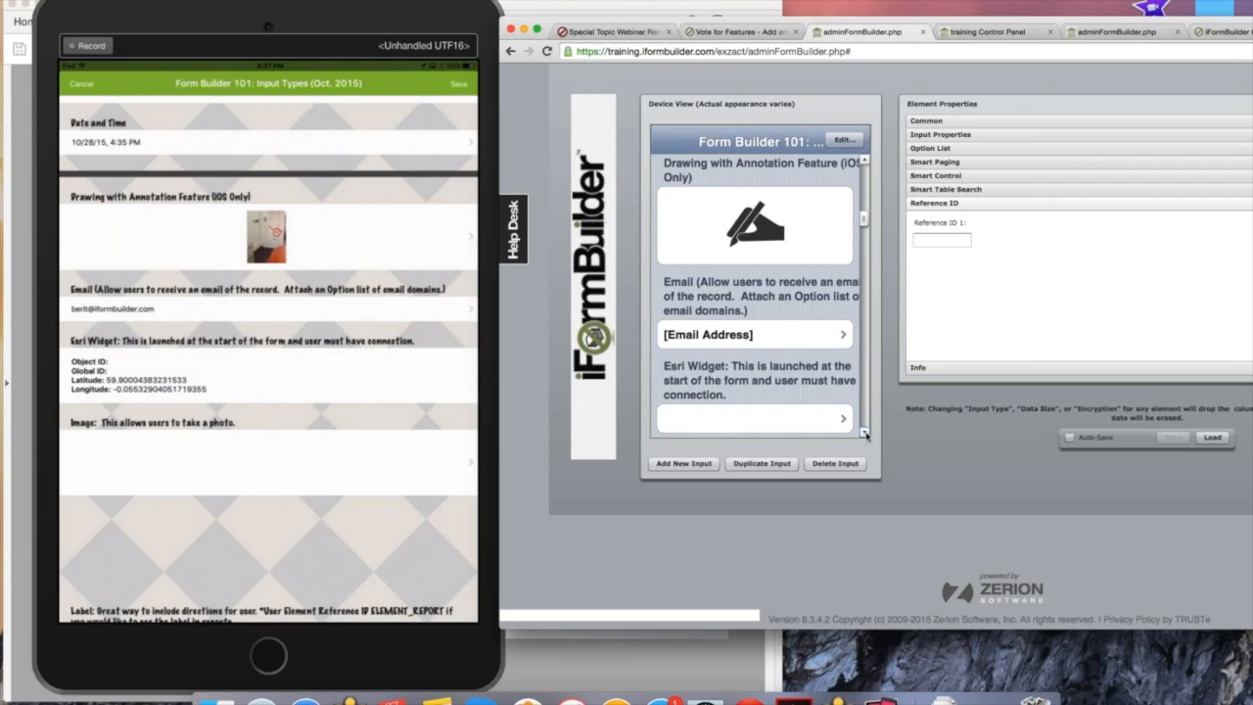
click(774, 294)
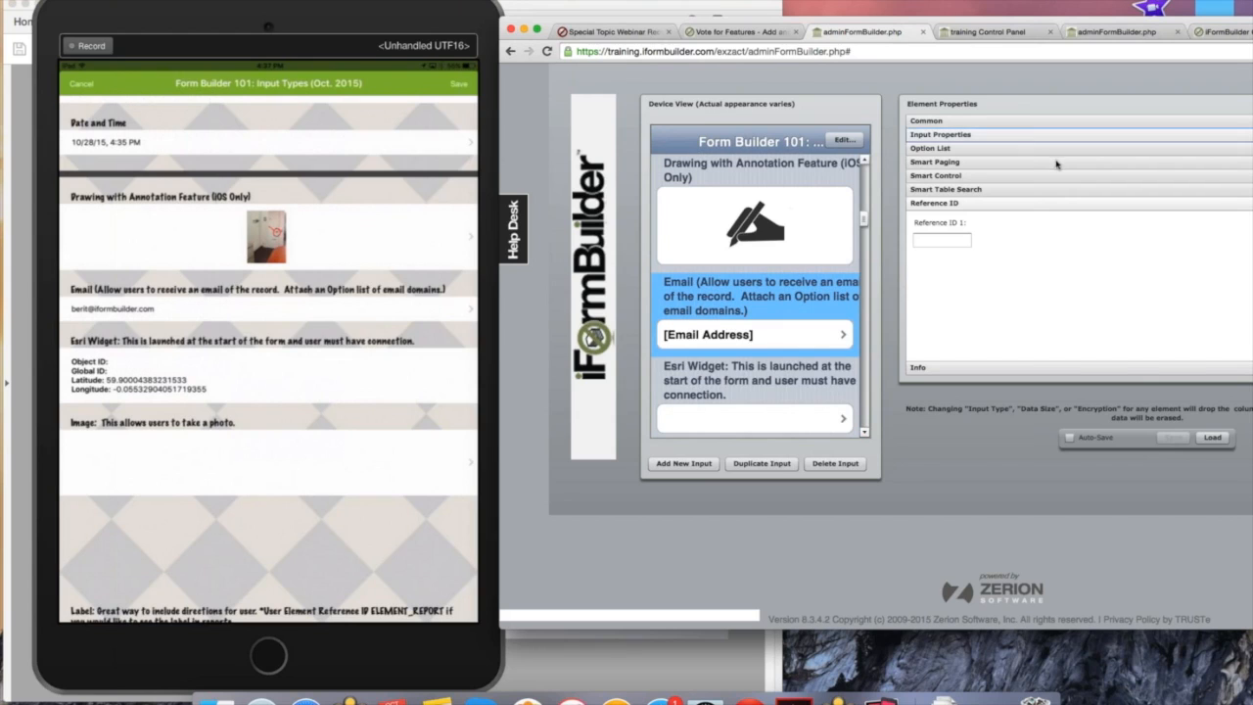
click(1012, 137)
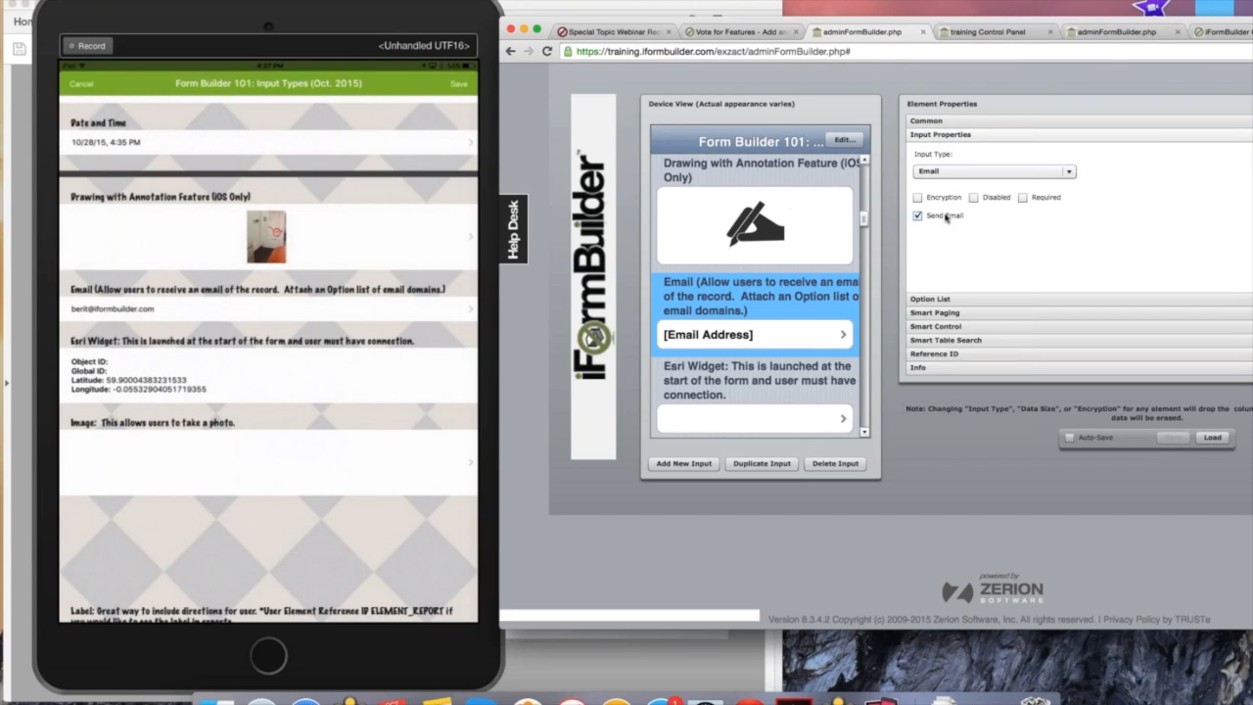
click(788, 329)
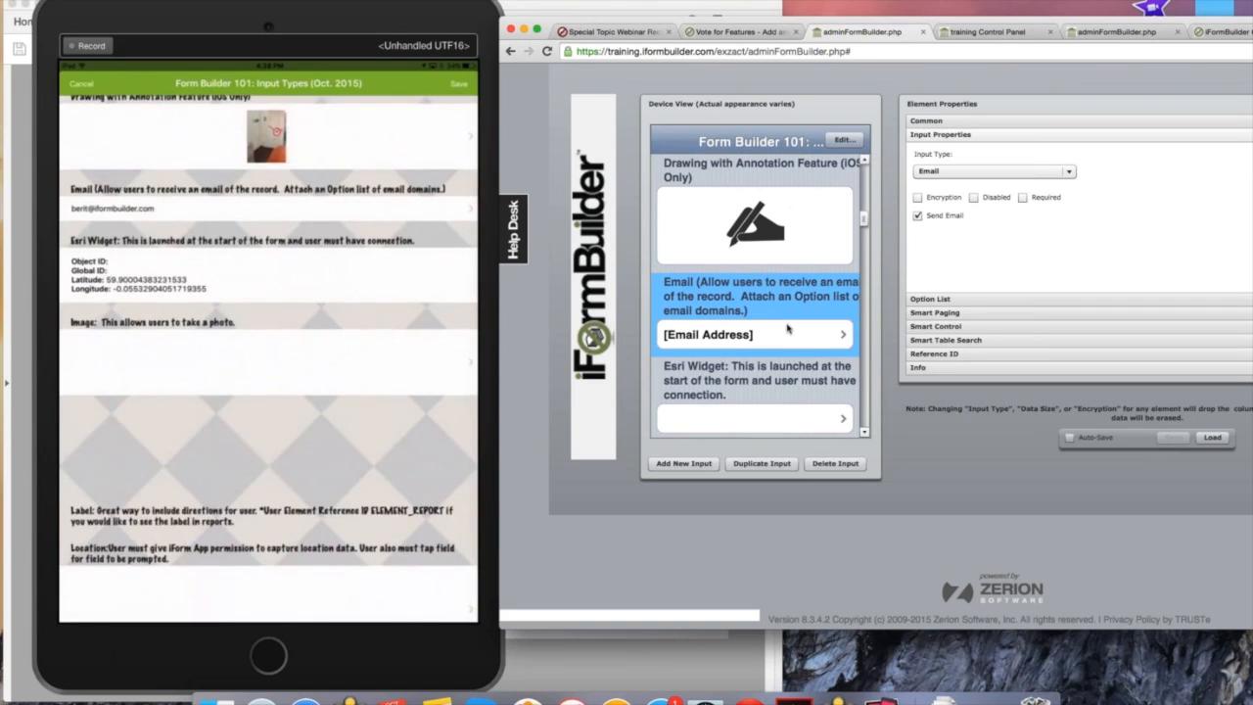
Mark the Esri Widget element as Disabled in the builder, and choose to take a camera picture for the device form's Image field
scroll(865, 431, down, 3)
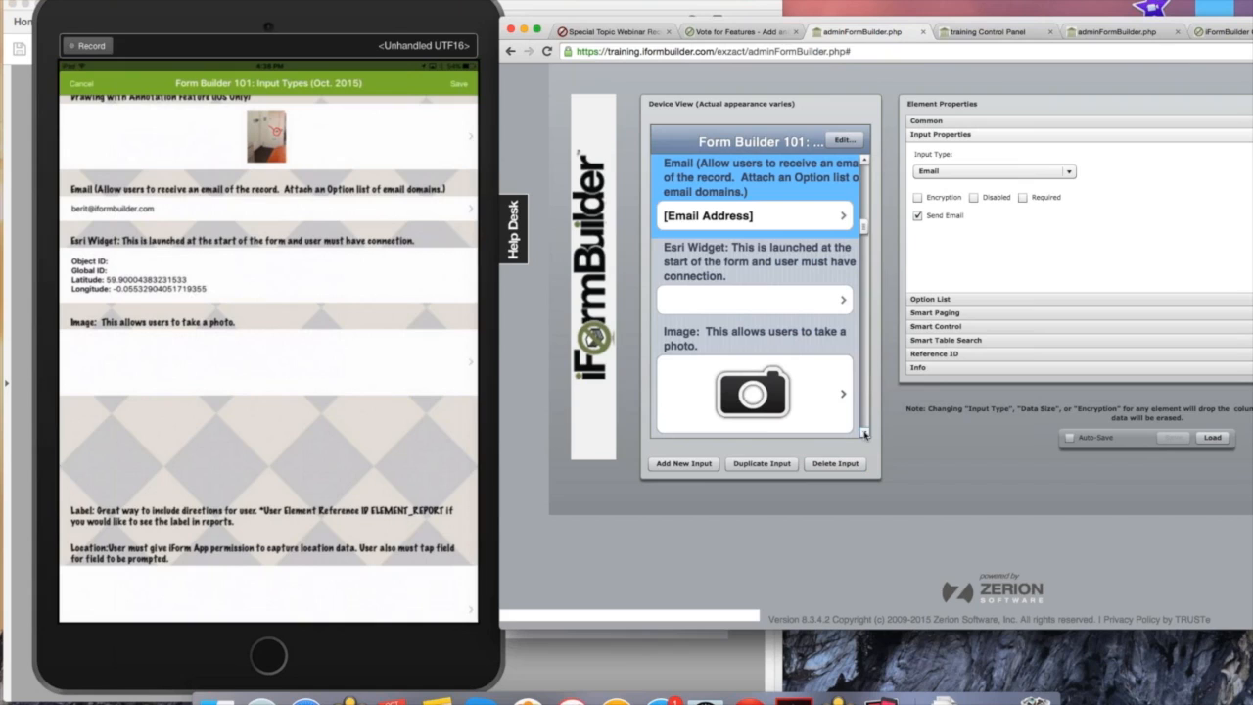
click(761, 293)
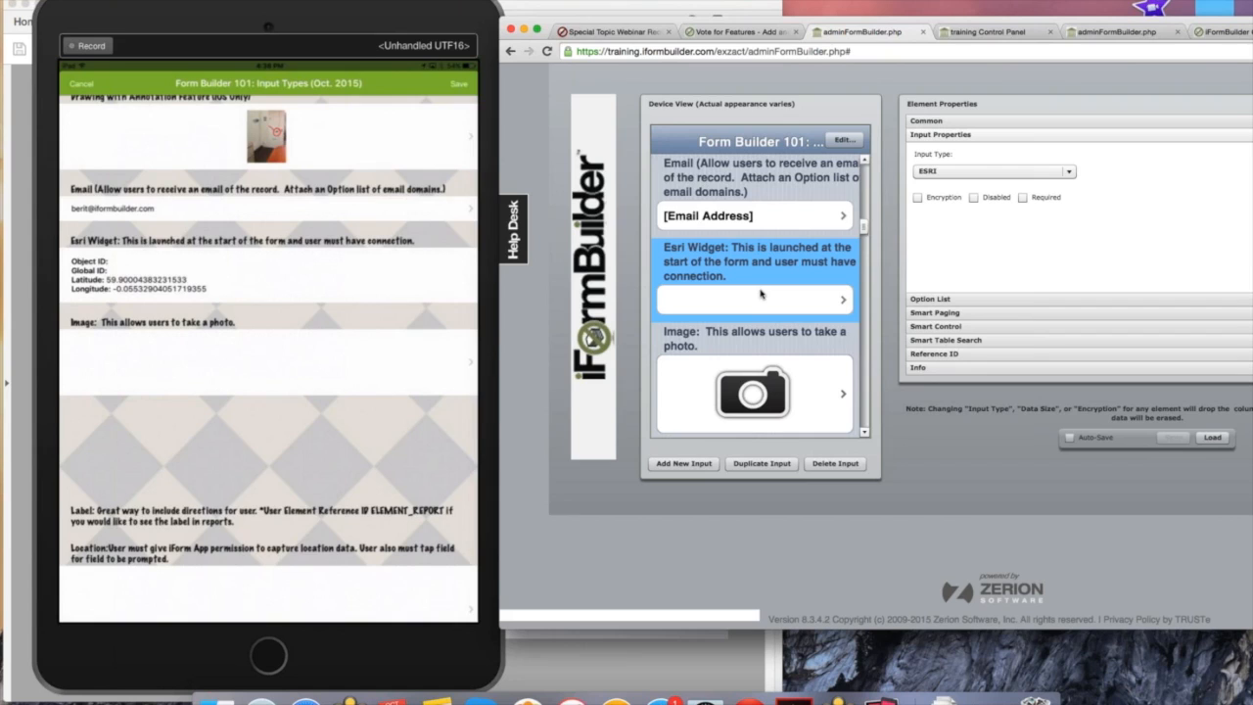
click(973, 197)
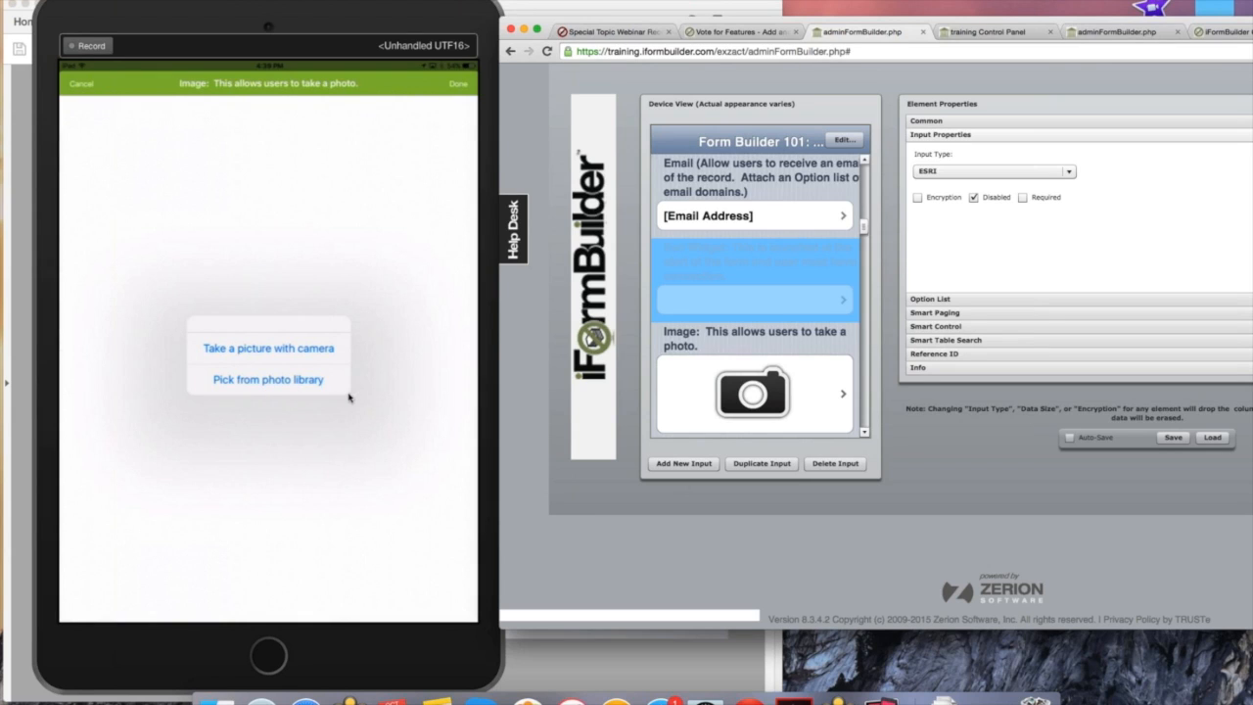
click(292, 355)
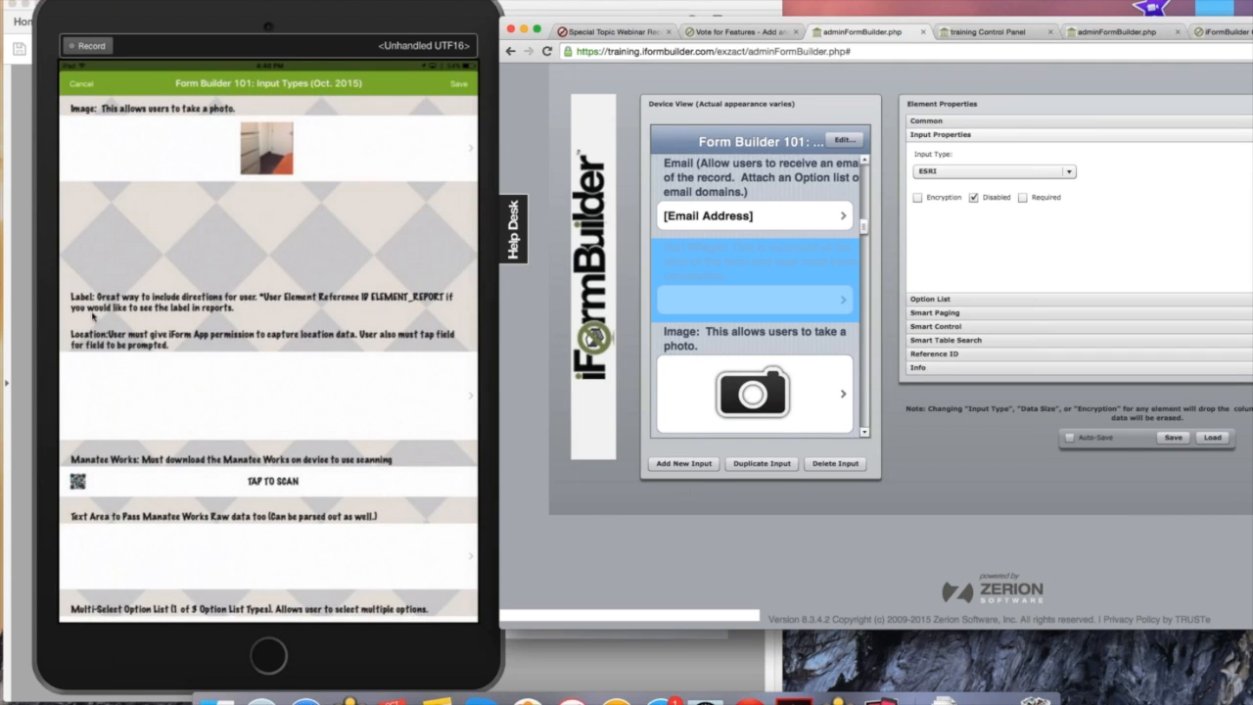
Enter ELEMENT_REPORT as Reference ID 1 of the Label element that gives directions for users
click(864, 433)
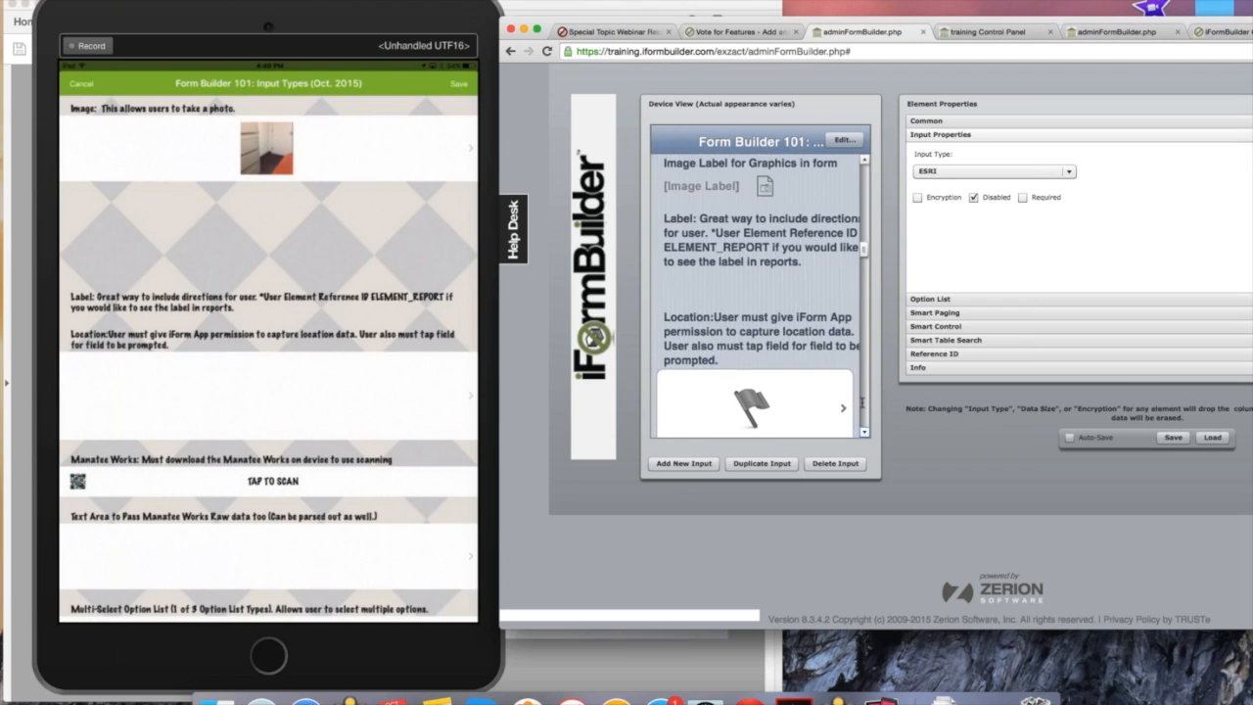
click(781, 233)
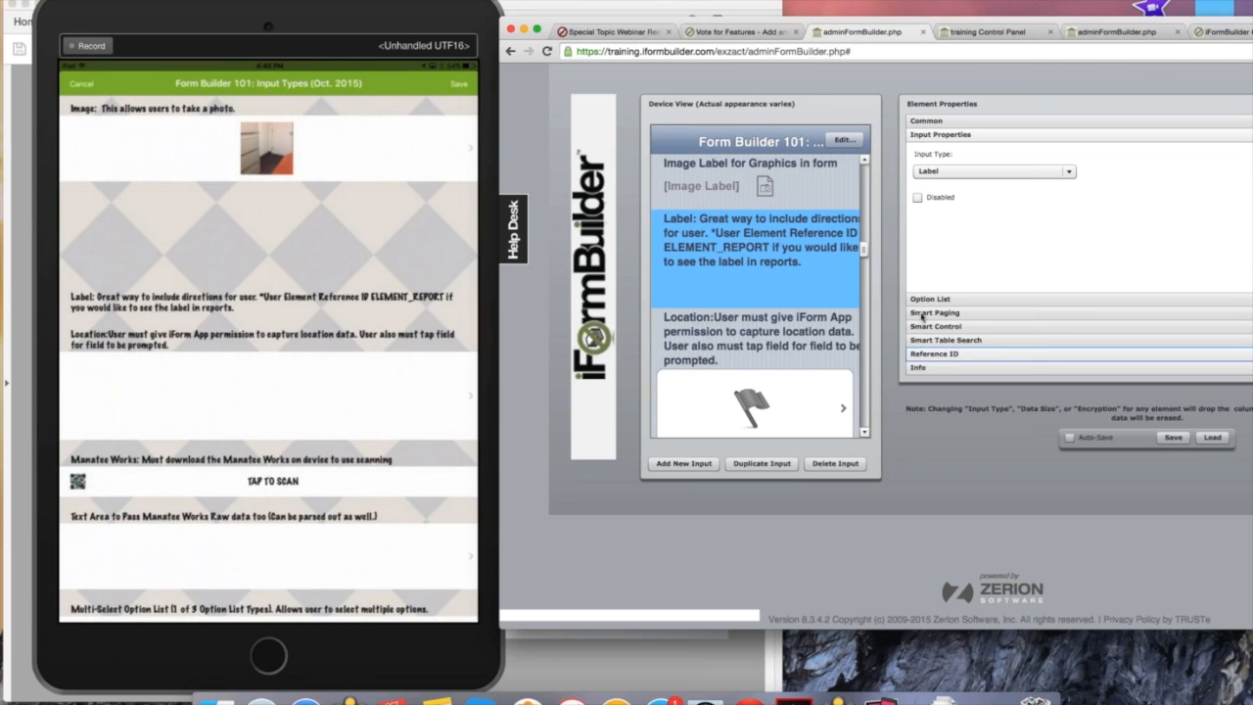
click(959, 354)
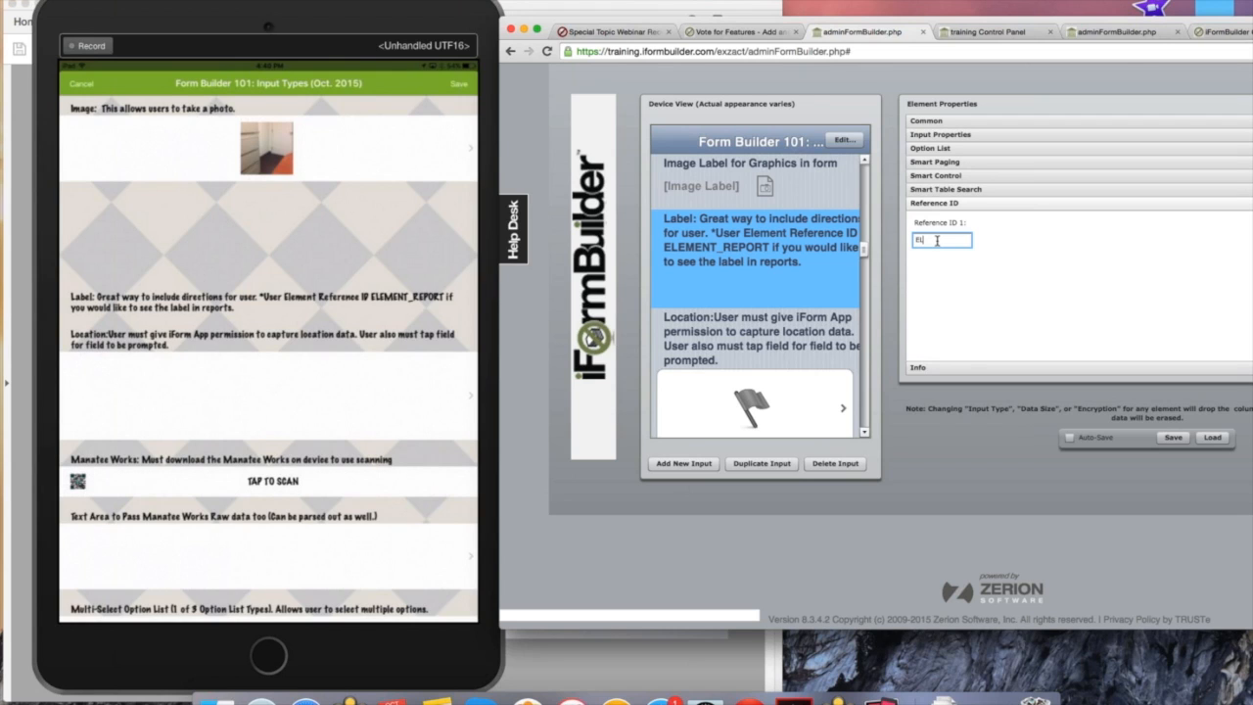
text(EMENT)
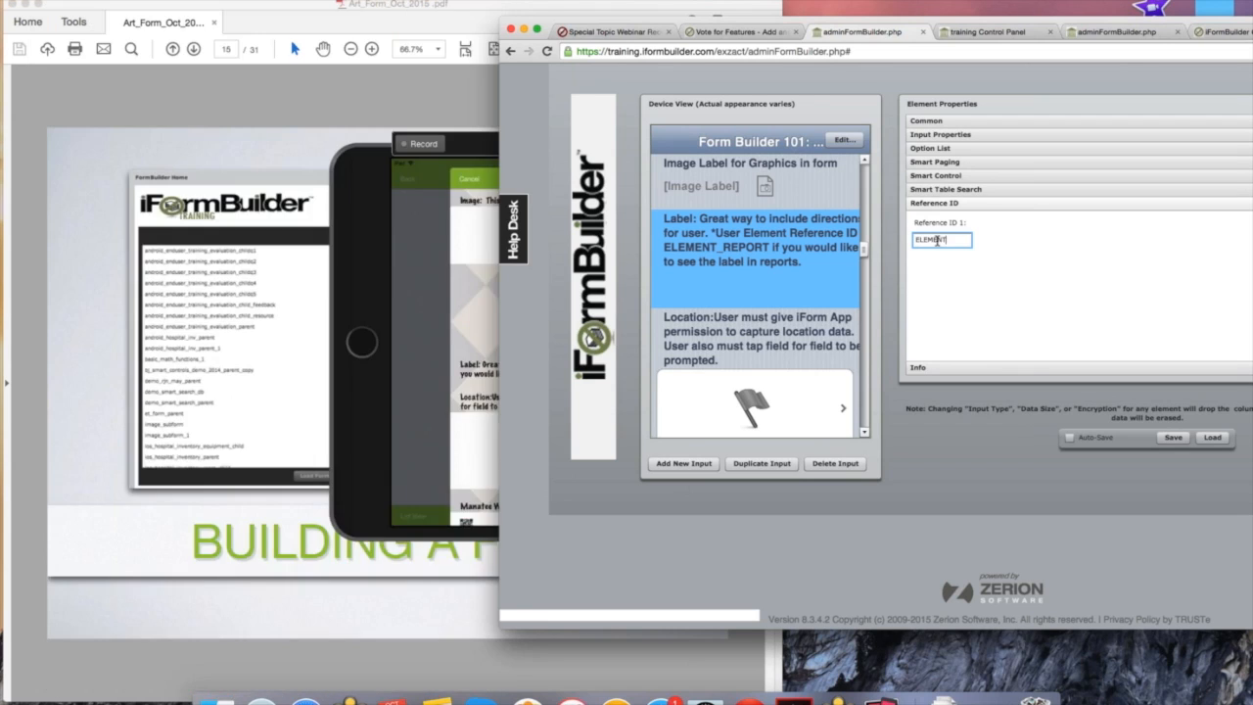
text(_REPORT)
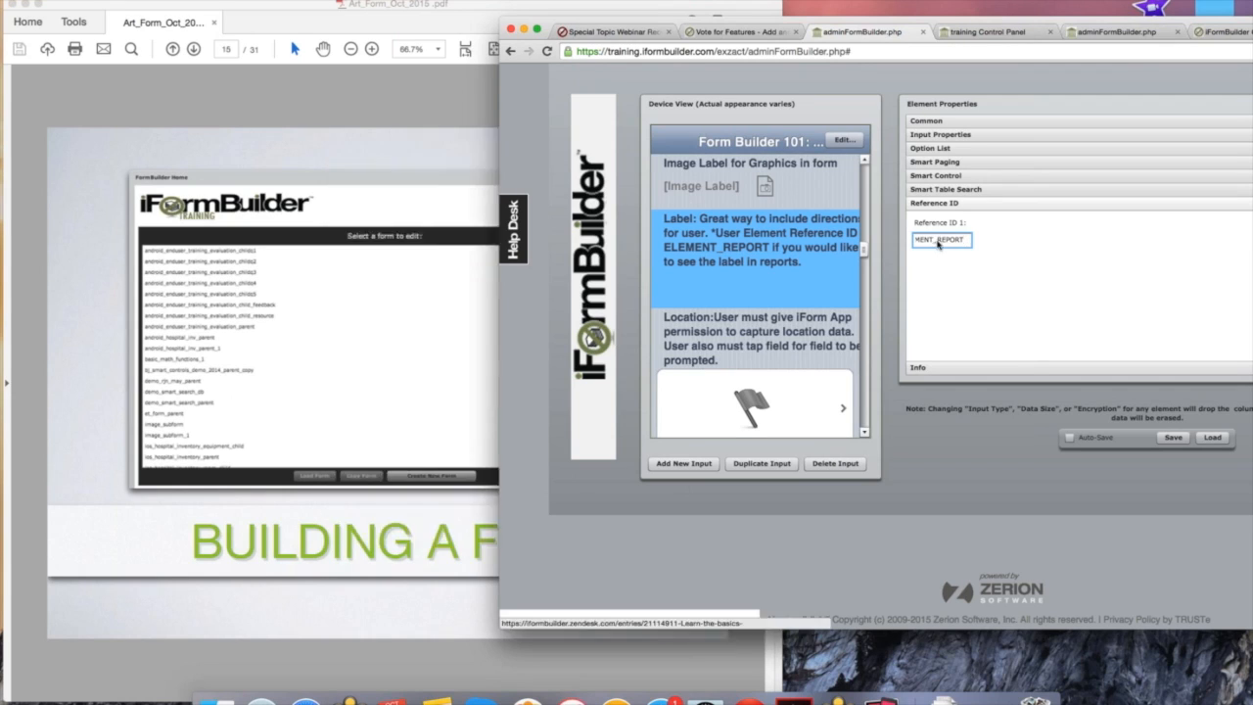
Bring the device mirror window back to the front, place it beside the form builder and enlarge it
click(448, 49)
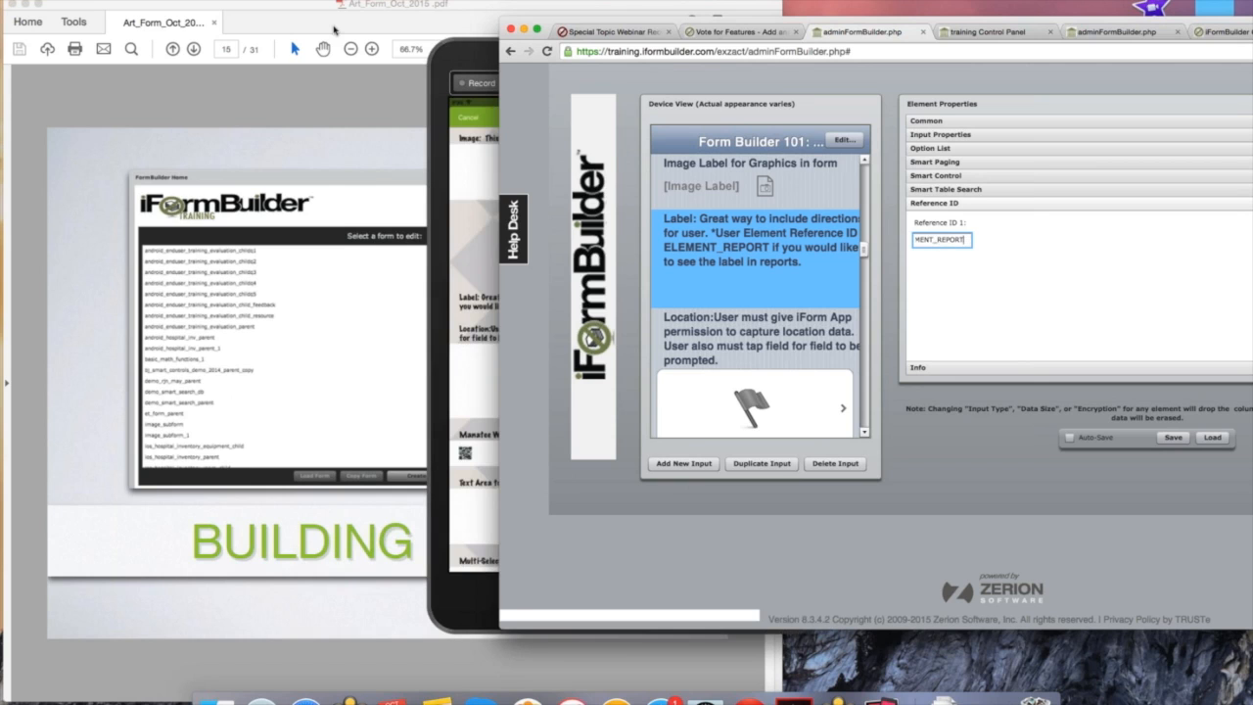
drag(507, 56, 163, 13)
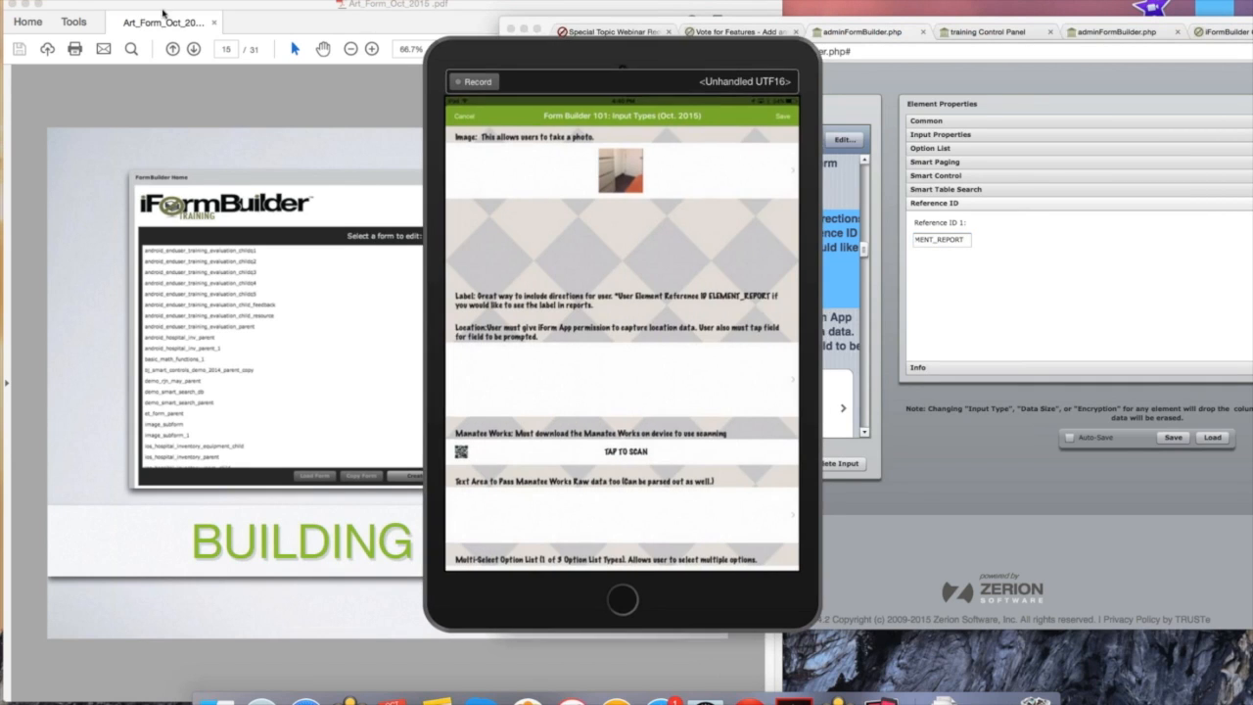
drag(458, 596, 515, 680)
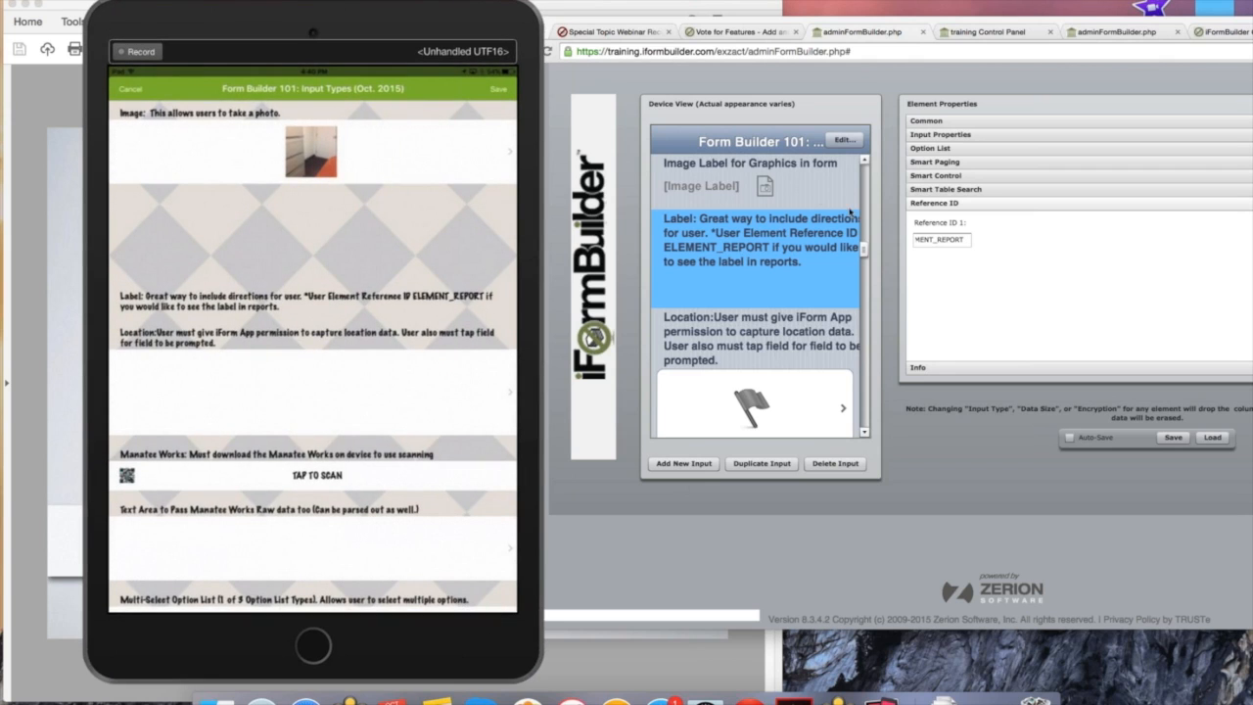
Show the common properties of the Image Label for Graphics element, highlight its data column name, and look further down the device form
click(814, 191)
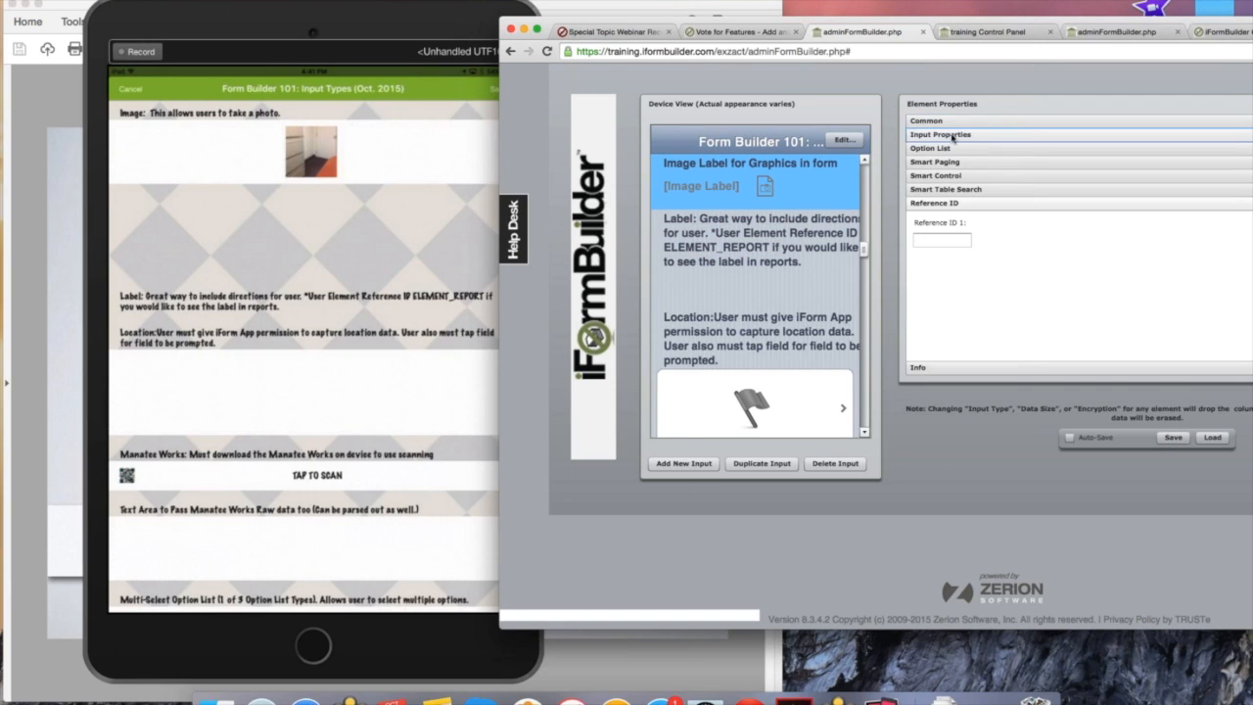
click(793, 182)
click(935, 121)
drag(1032, 199, 895, 190)
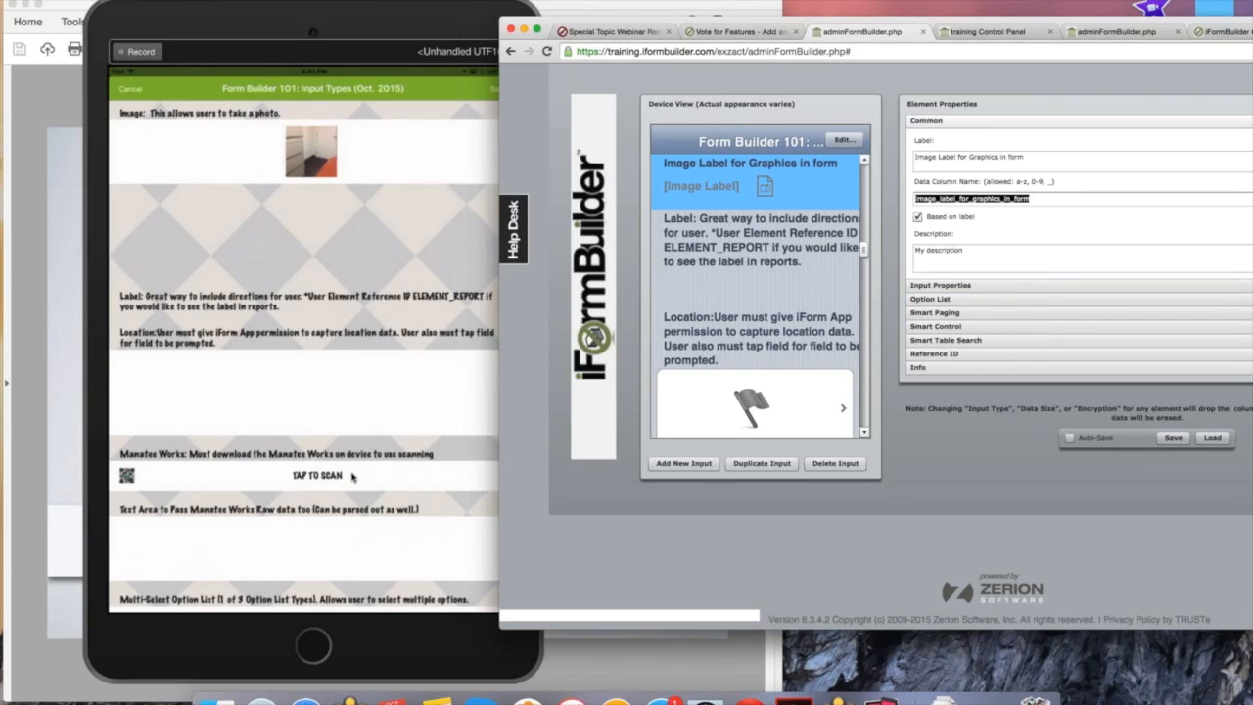
scroll(352, 477, down, 2)
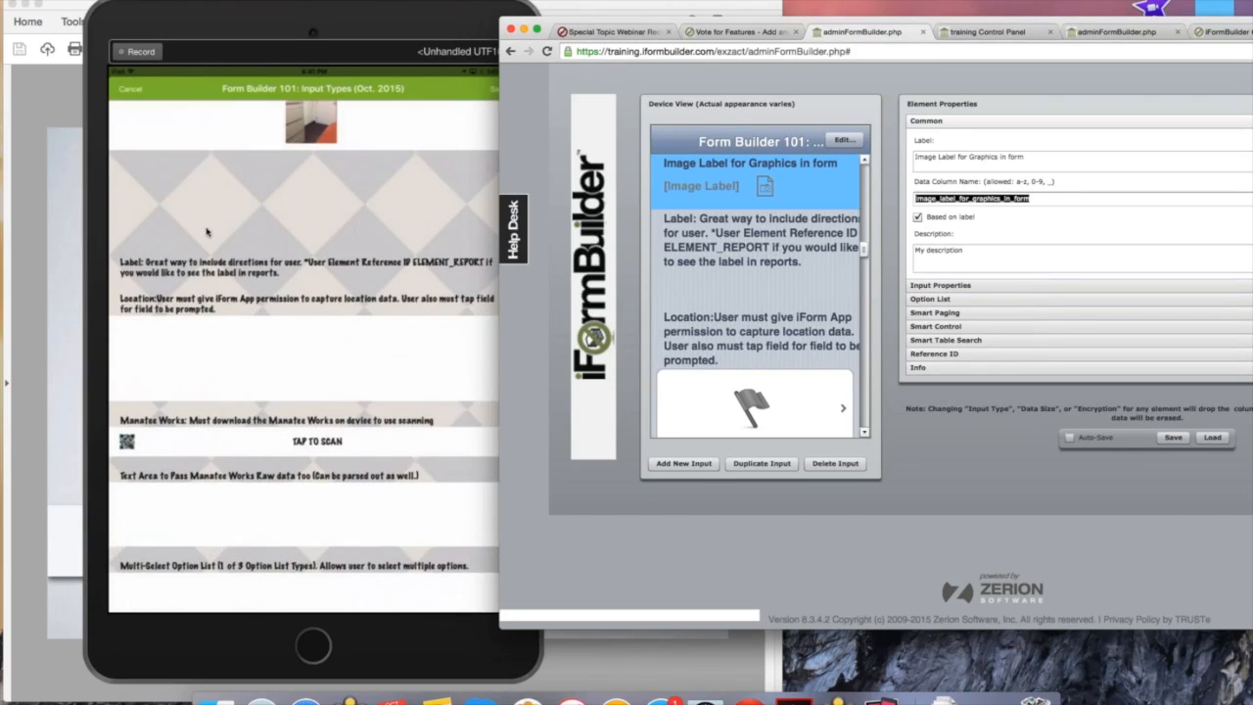
Select the Multi-Select Option List element in the builder and show its input properties and assigned option list
click(369, 12)
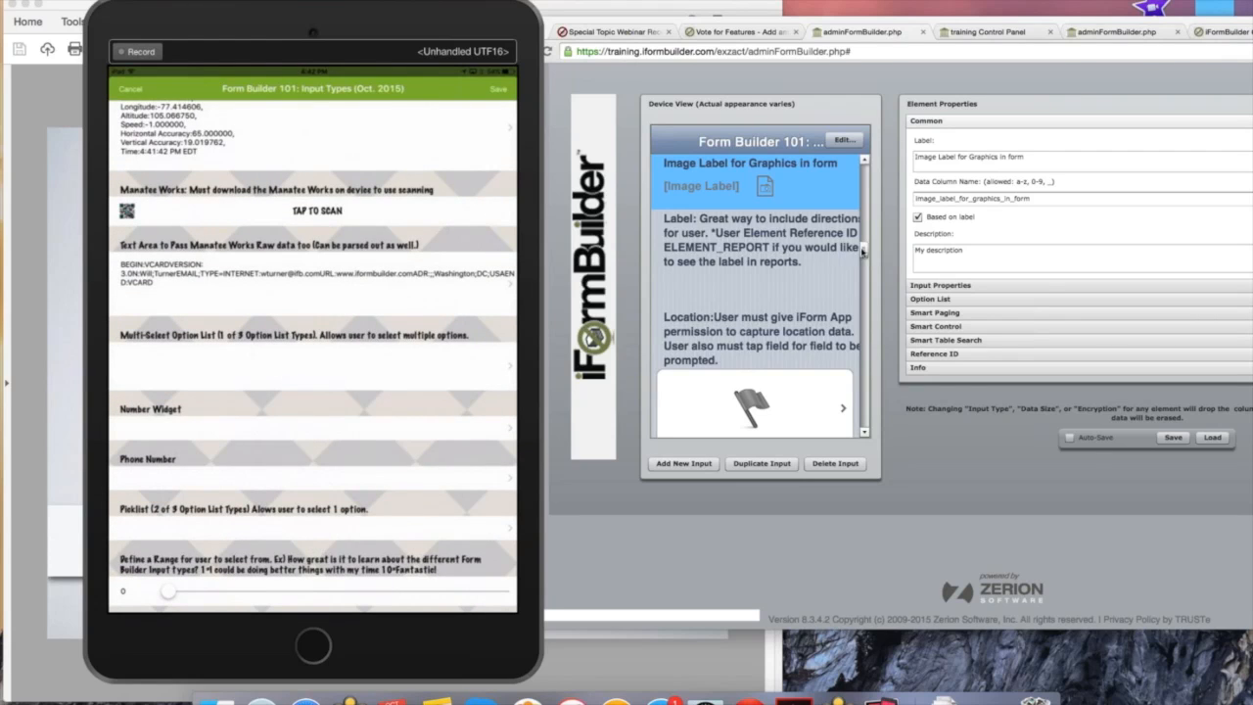
drag(863, 253, 863, 277)
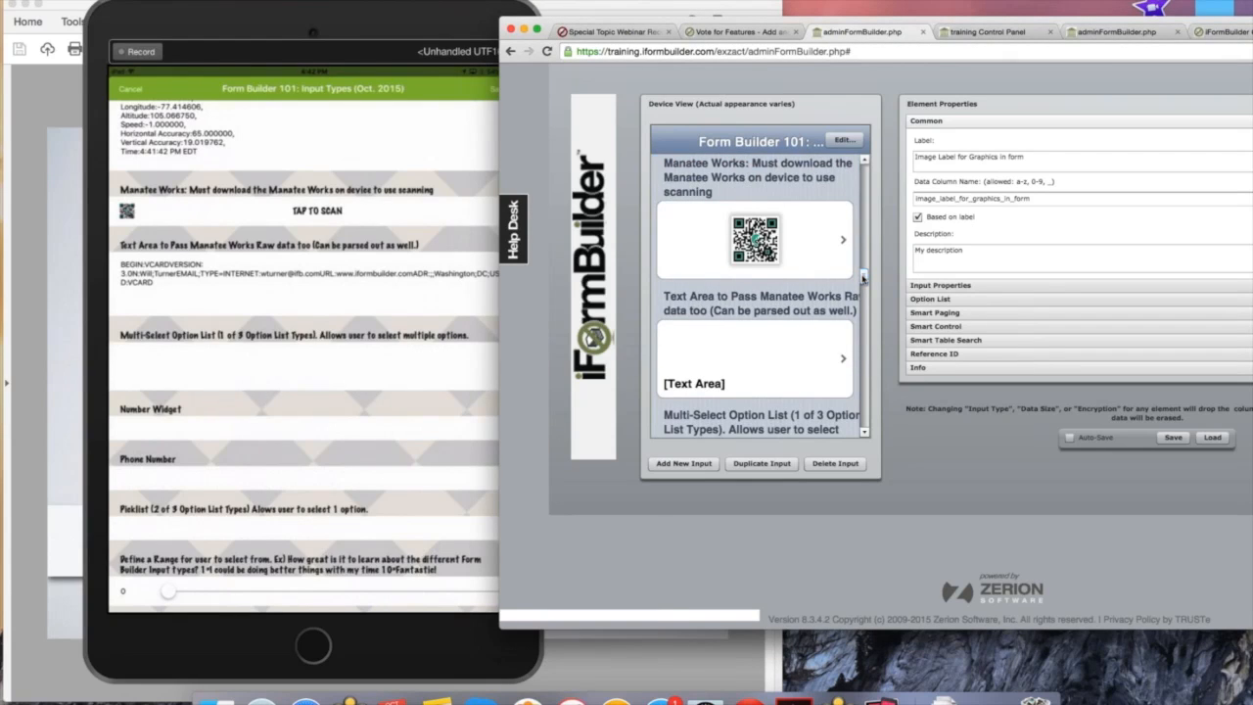
drag(863, 279, 862, 290)
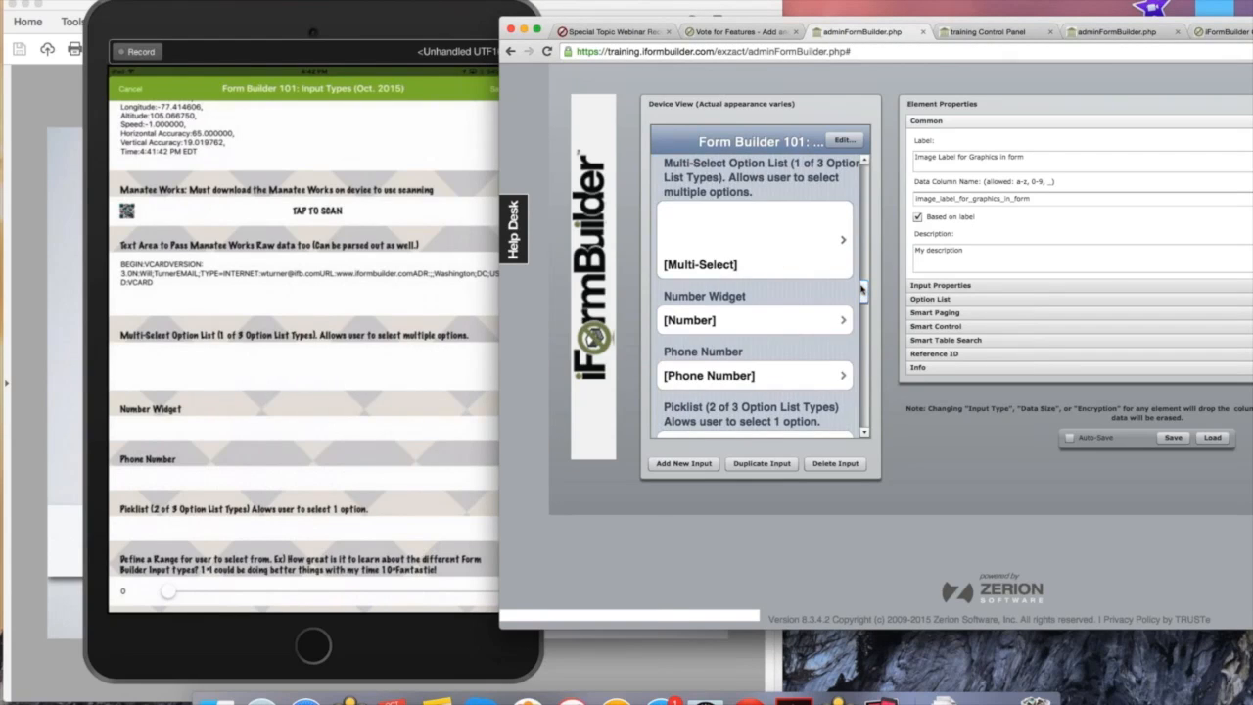
click(834, 253)
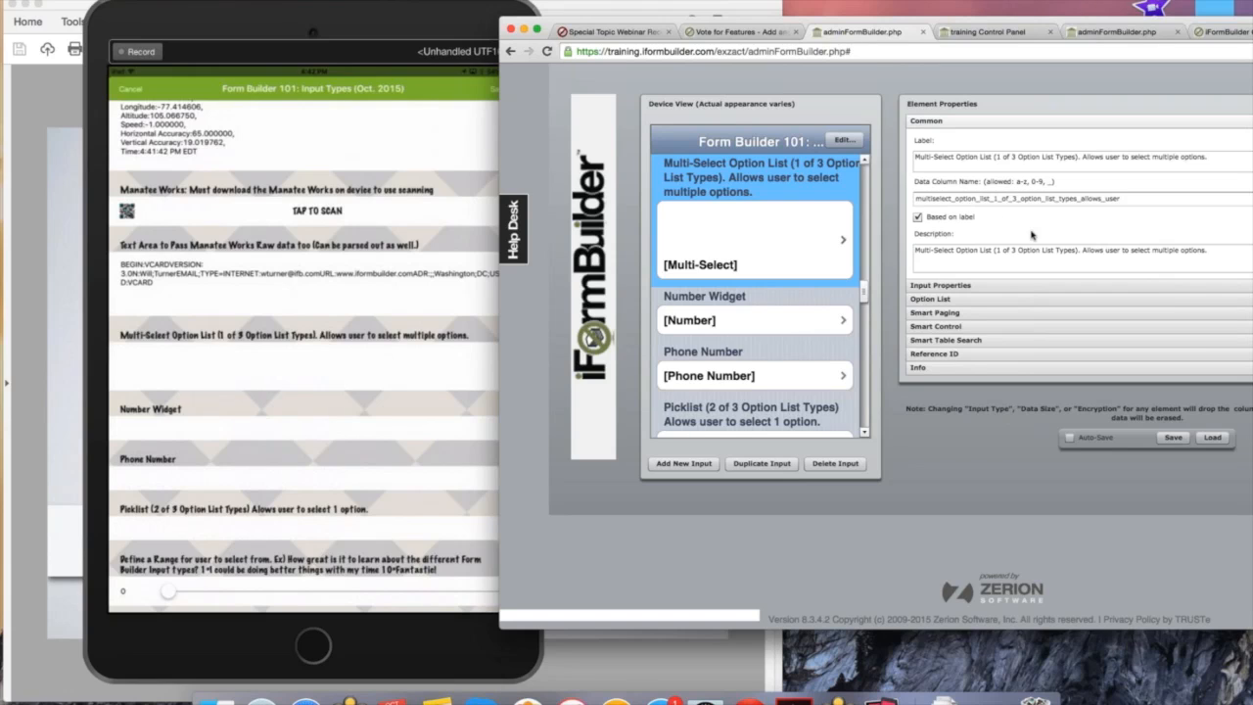
click(971, 284)
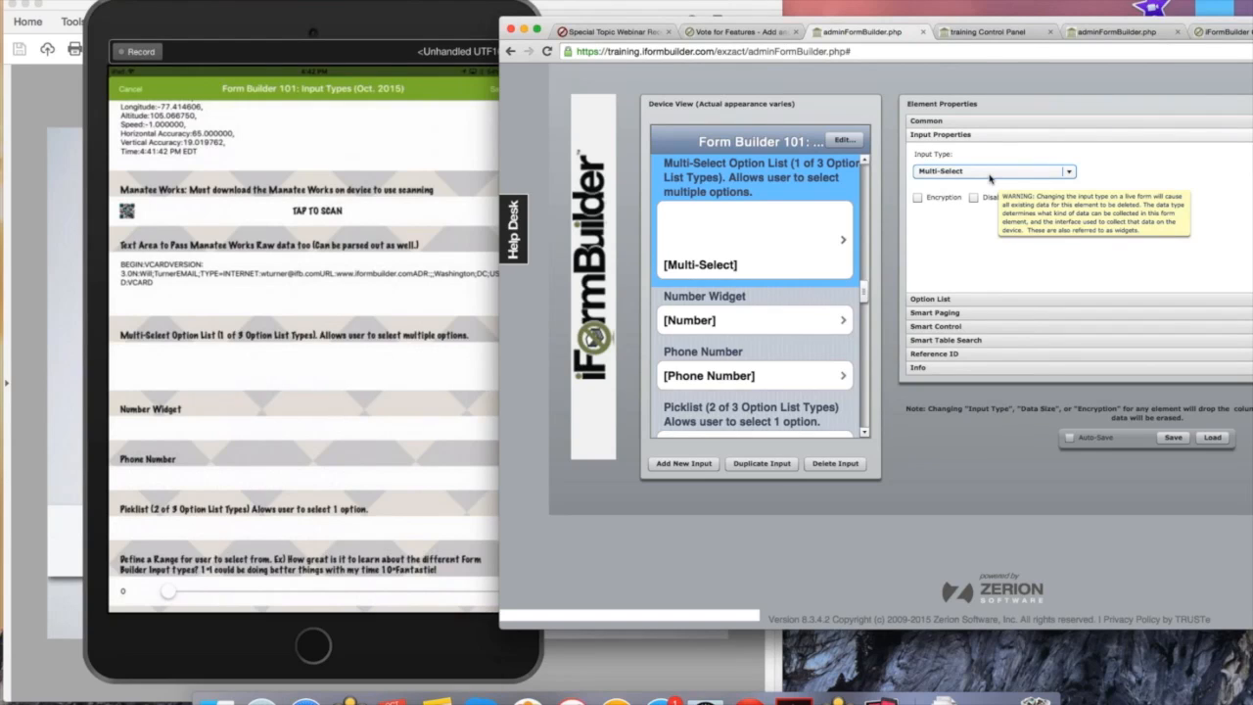
click(1006, 298)
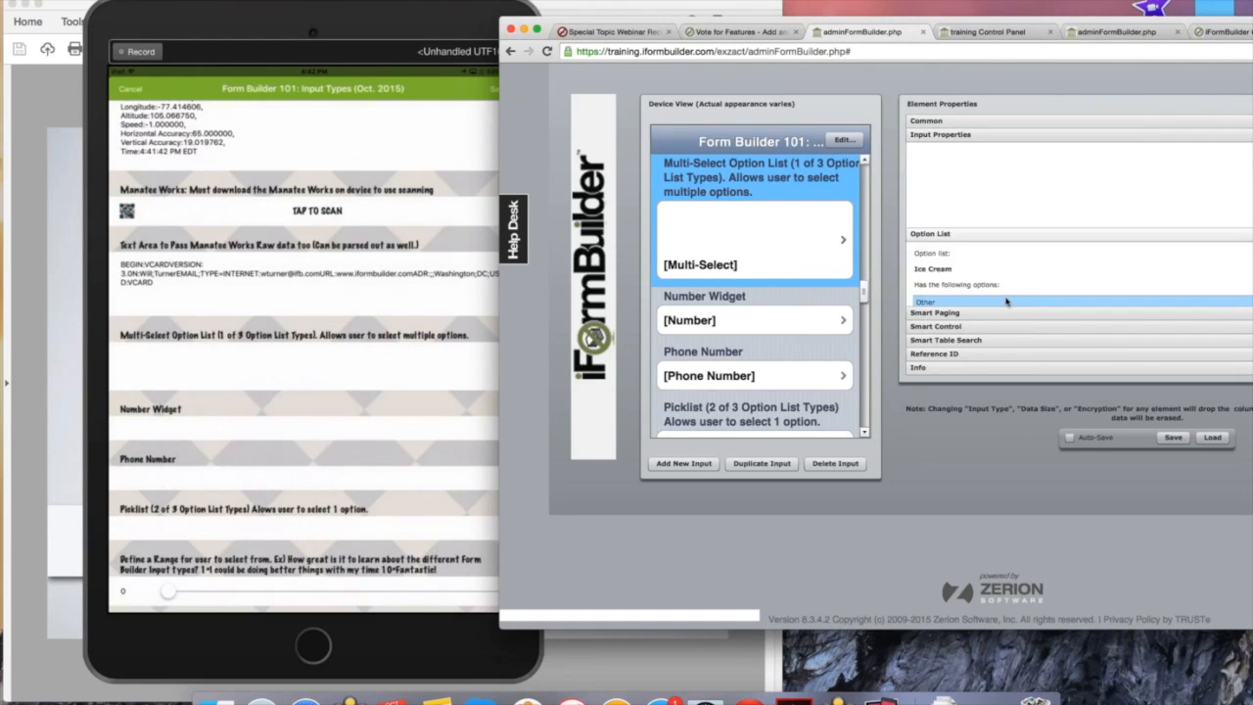
View the Ice Cream list in the Option List Manager, shift the browser window to reveal the whole dialog, and close the manager
click(1003, 294)
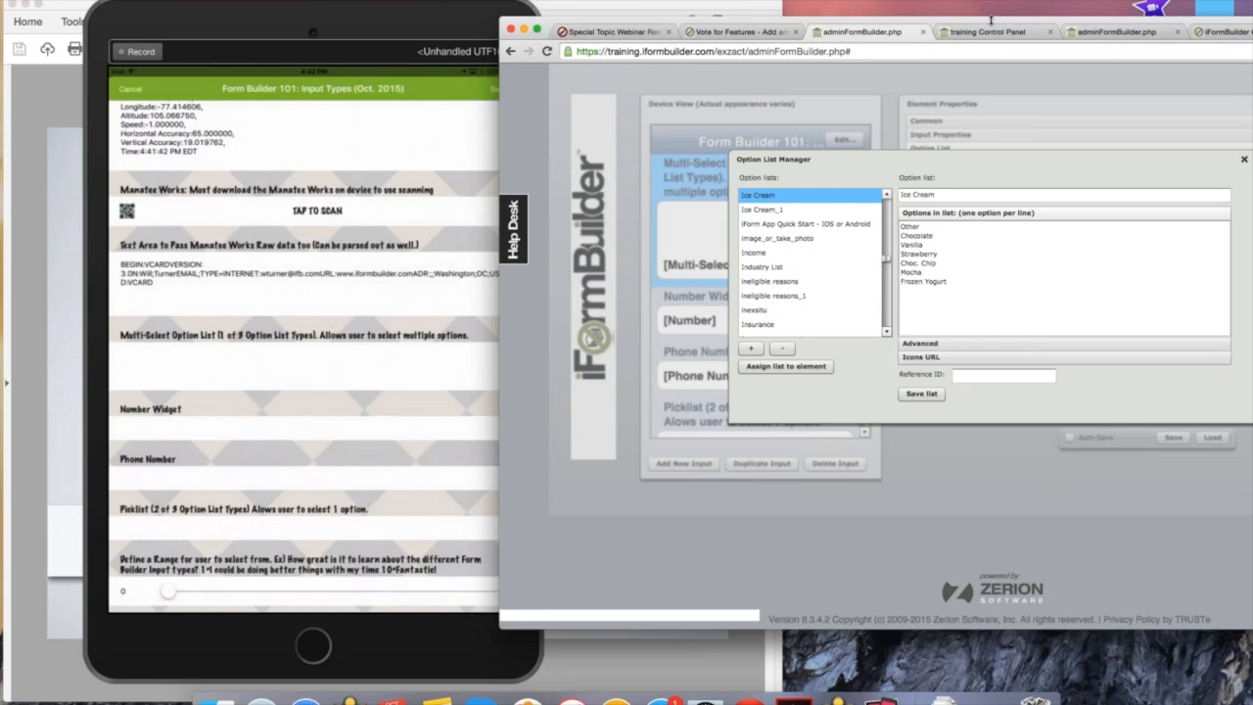
drag(906, 14, 801, 8)
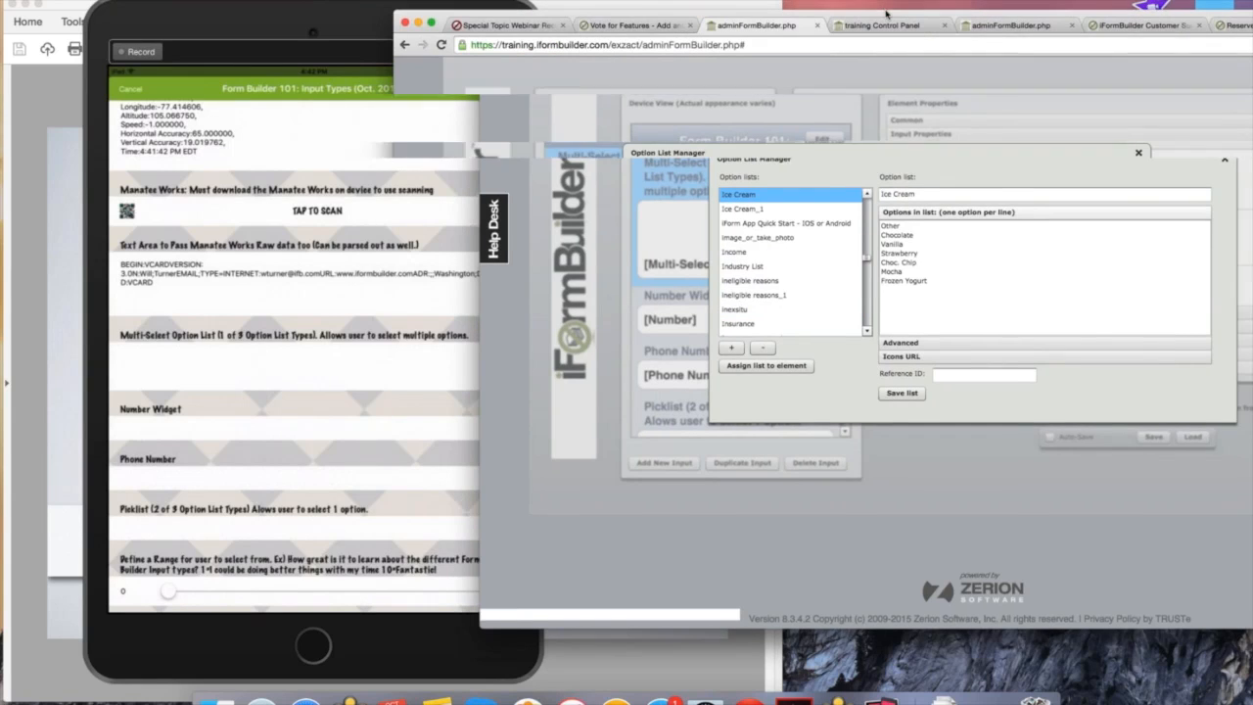
click(1139, 154)
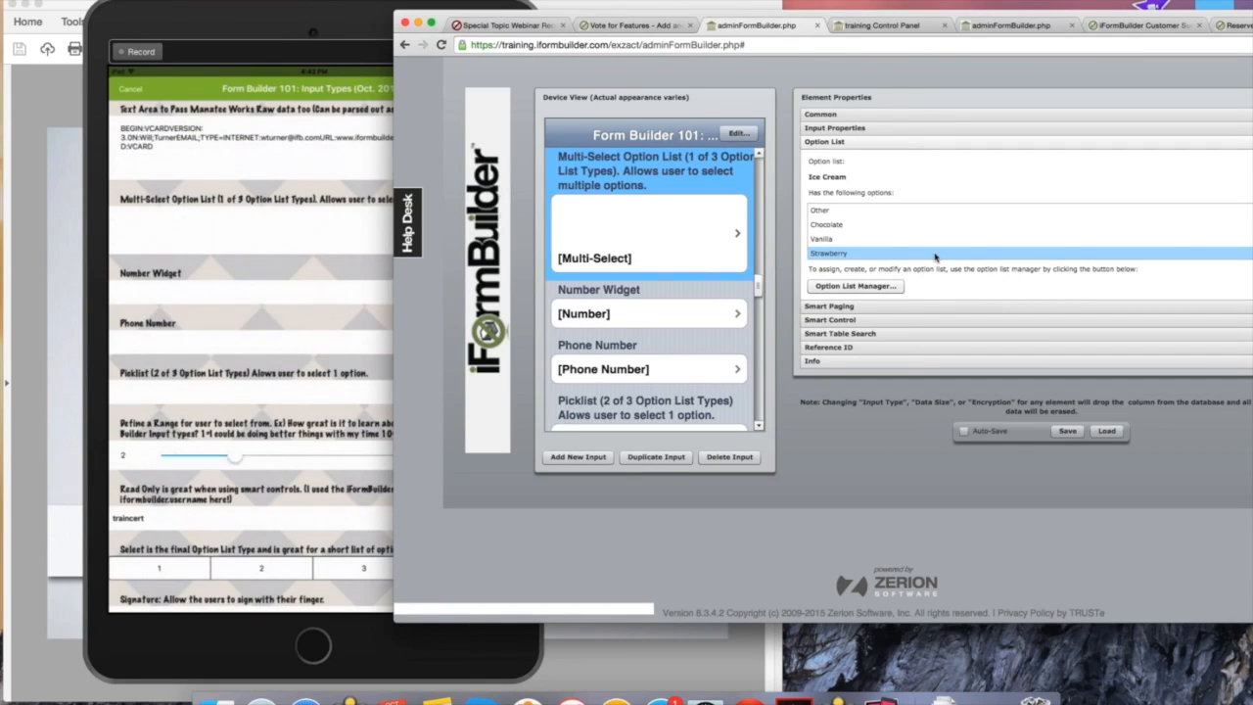
Move the device mirror window off the Art_Form_Oct_2015.pdf slide and quit Reflector 2
click(297, 17)
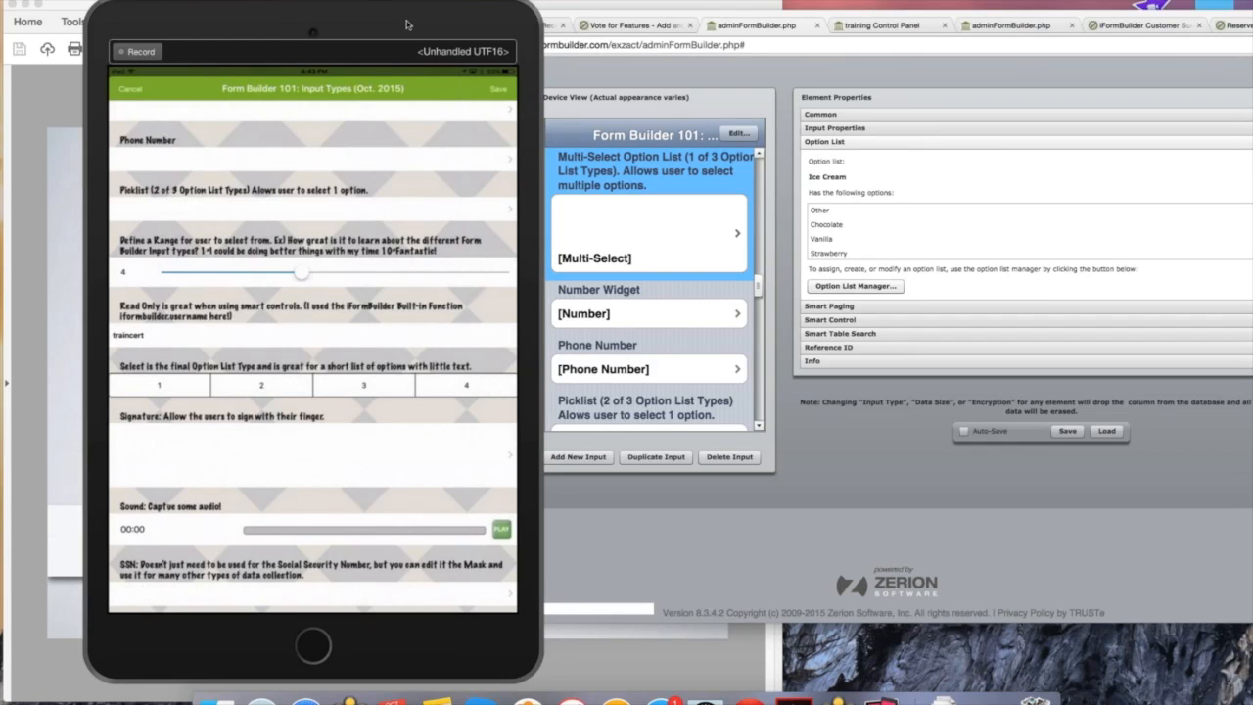
drag(407, 25, 953, 79)
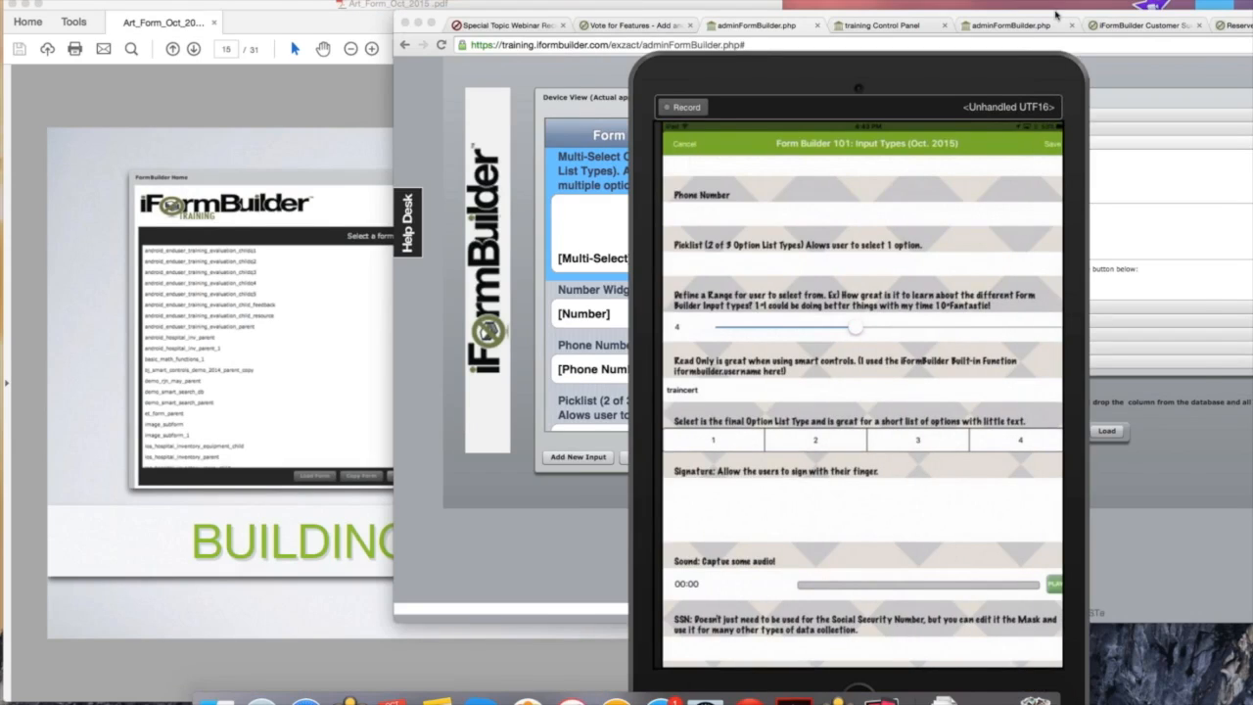
drag(1056, 14, 1076, 2)
click(358, 290)
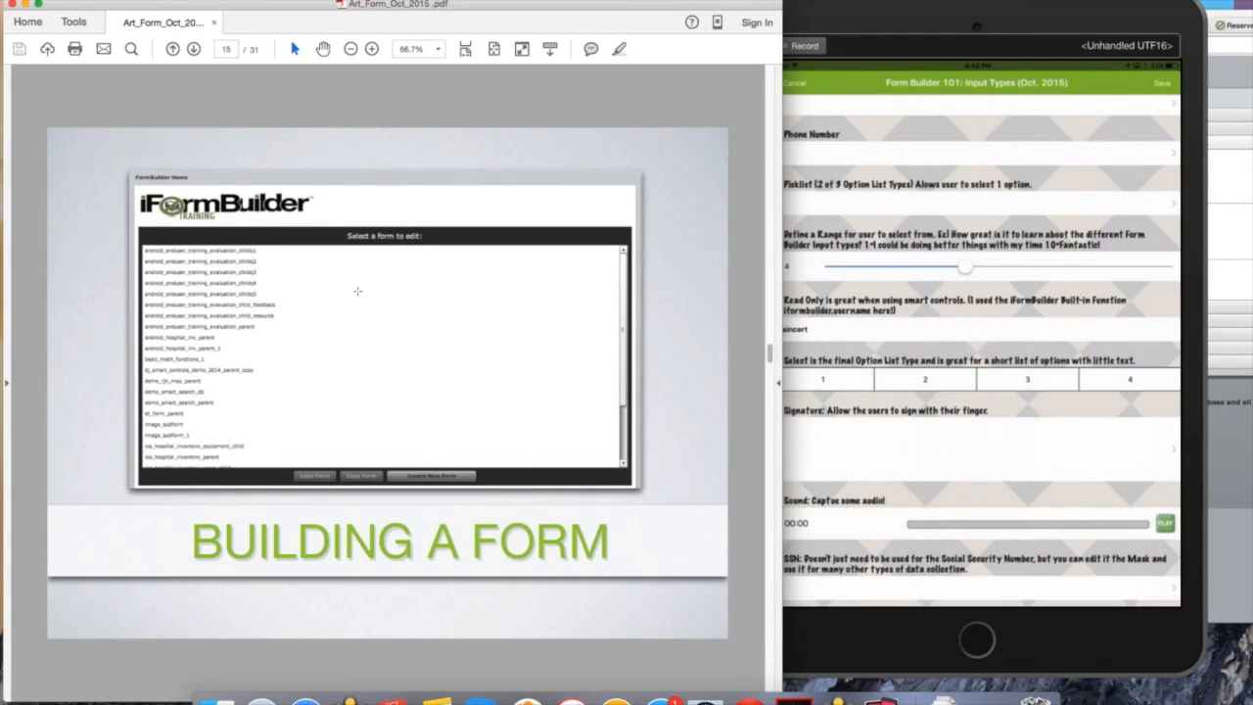
scroll(357, 290, down, 1)
scroll(358, 291, up, 1)
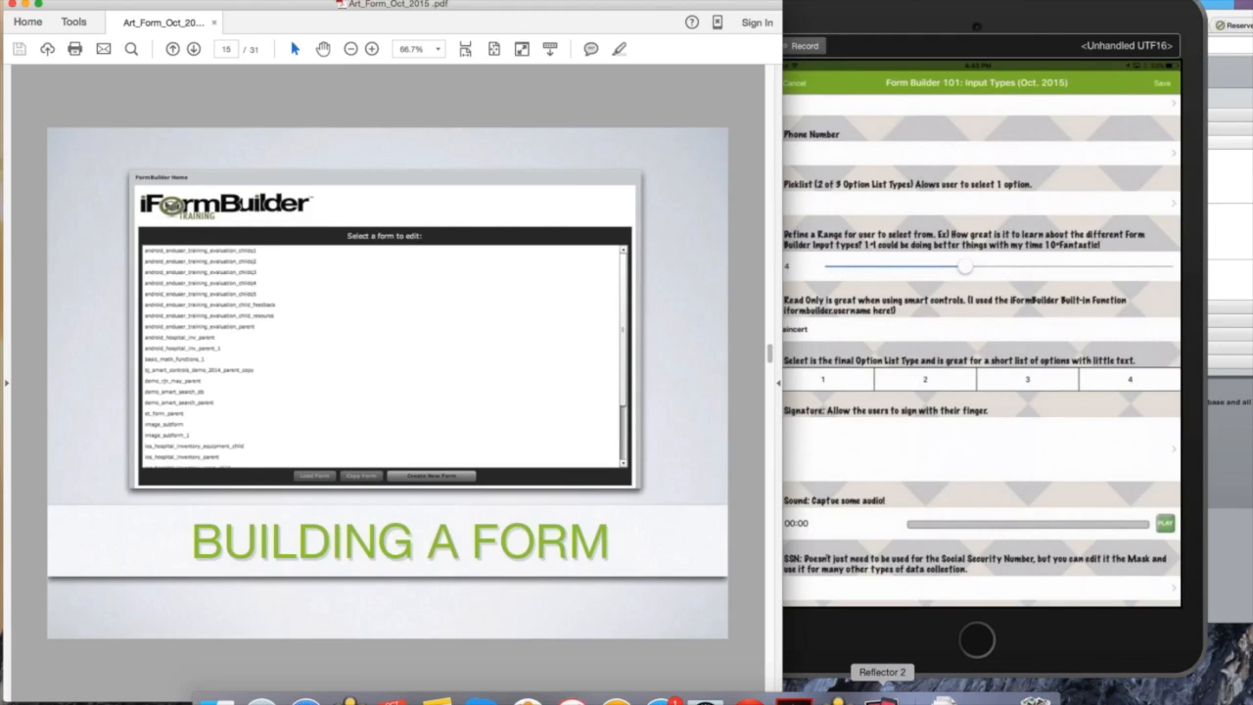
right_click(882, 697)
click(891, 668)
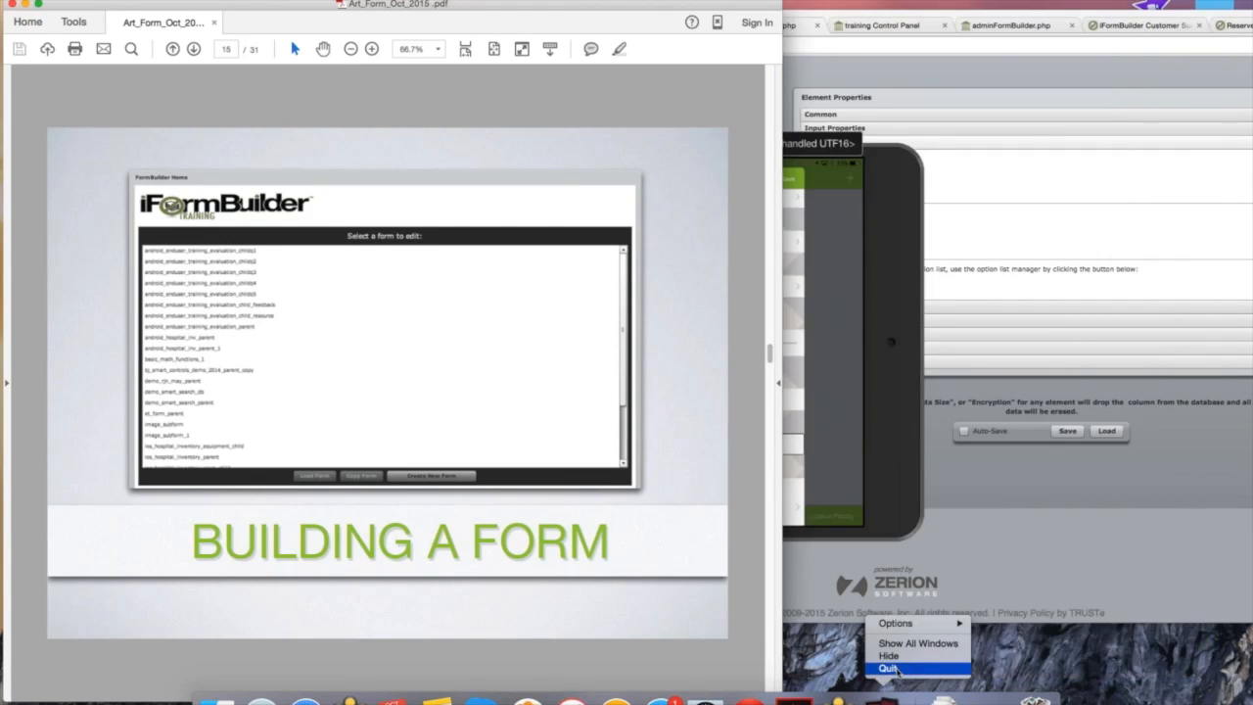
Switch to the browser page showing the FormBuilder Home form list and create a new form
click(1030, 544)
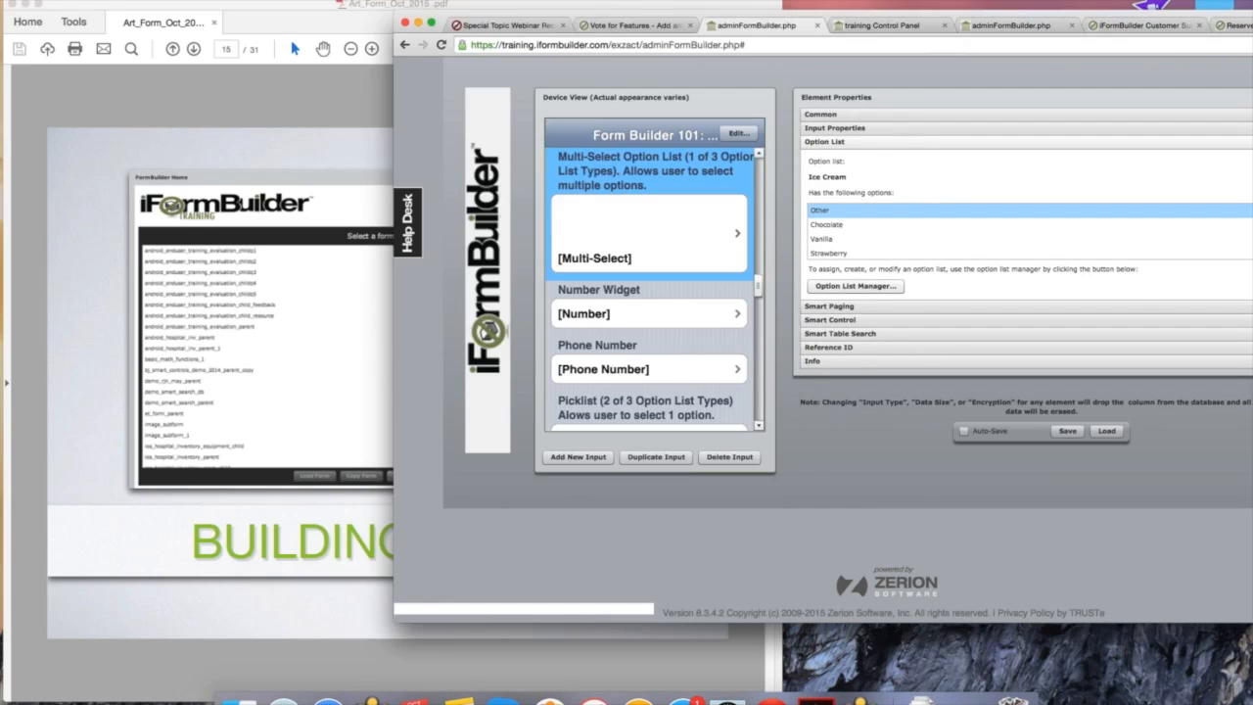
click(891, 25)
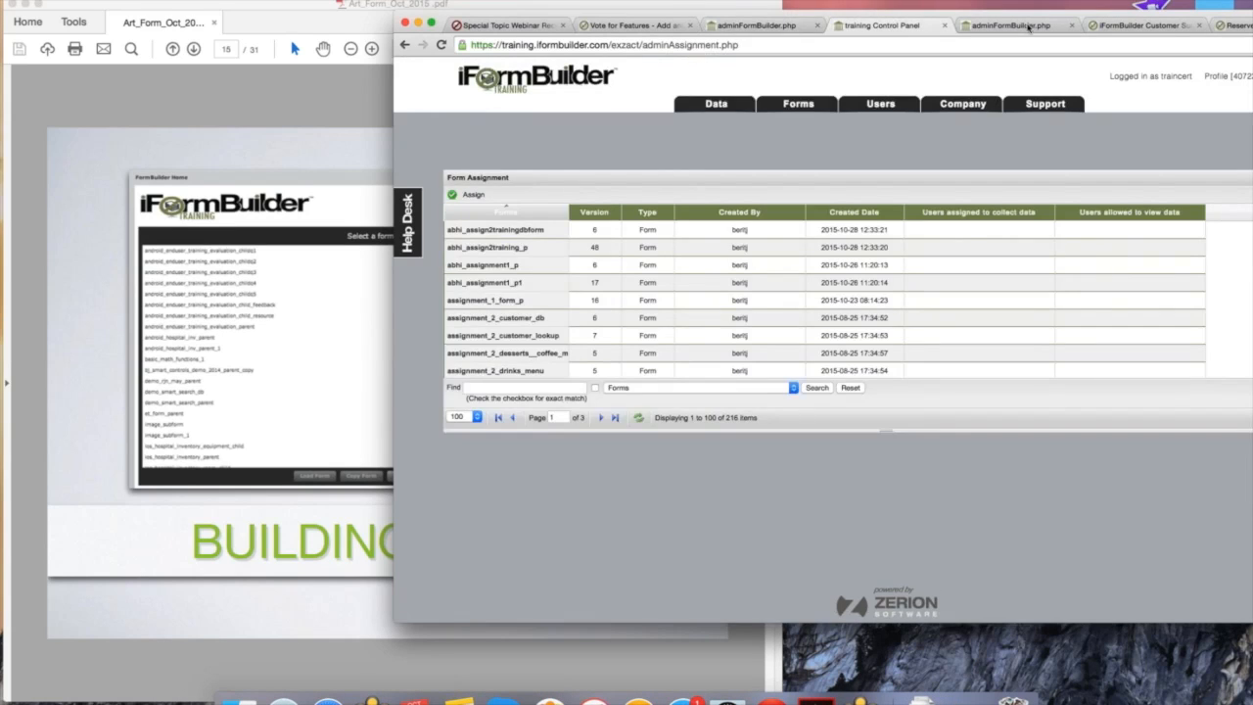
click(1026, 27)
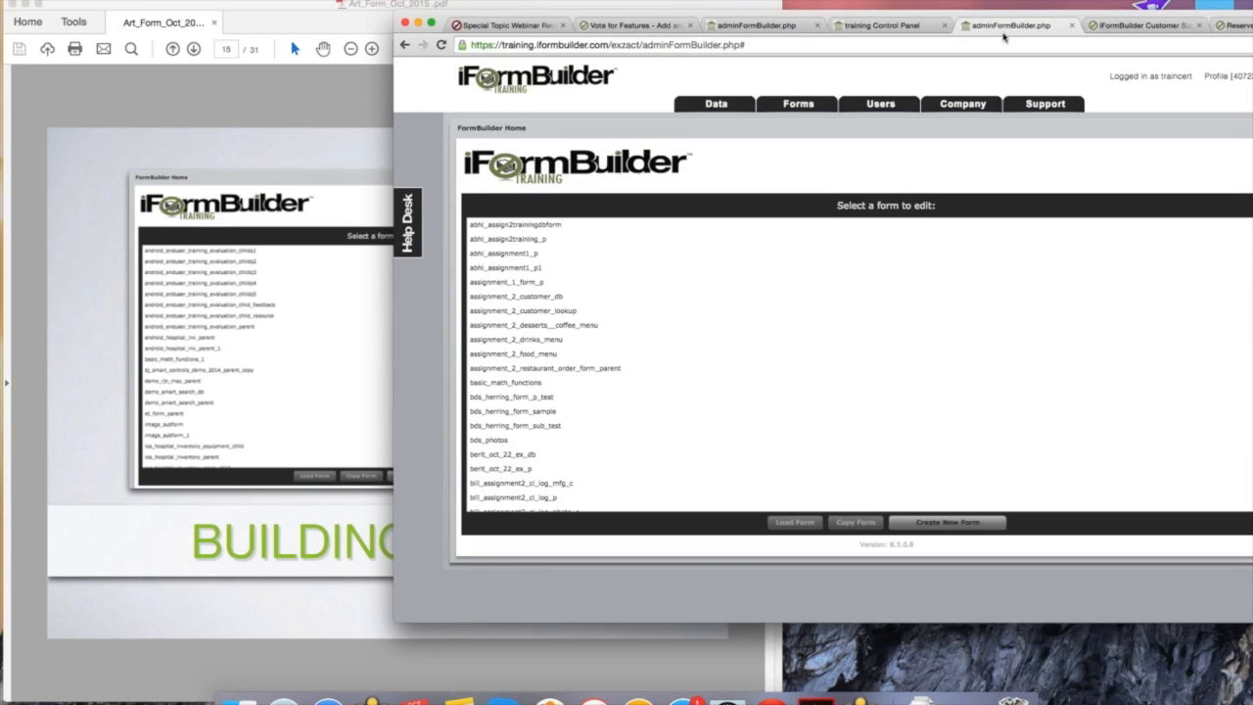
mouse_move(819, 110)
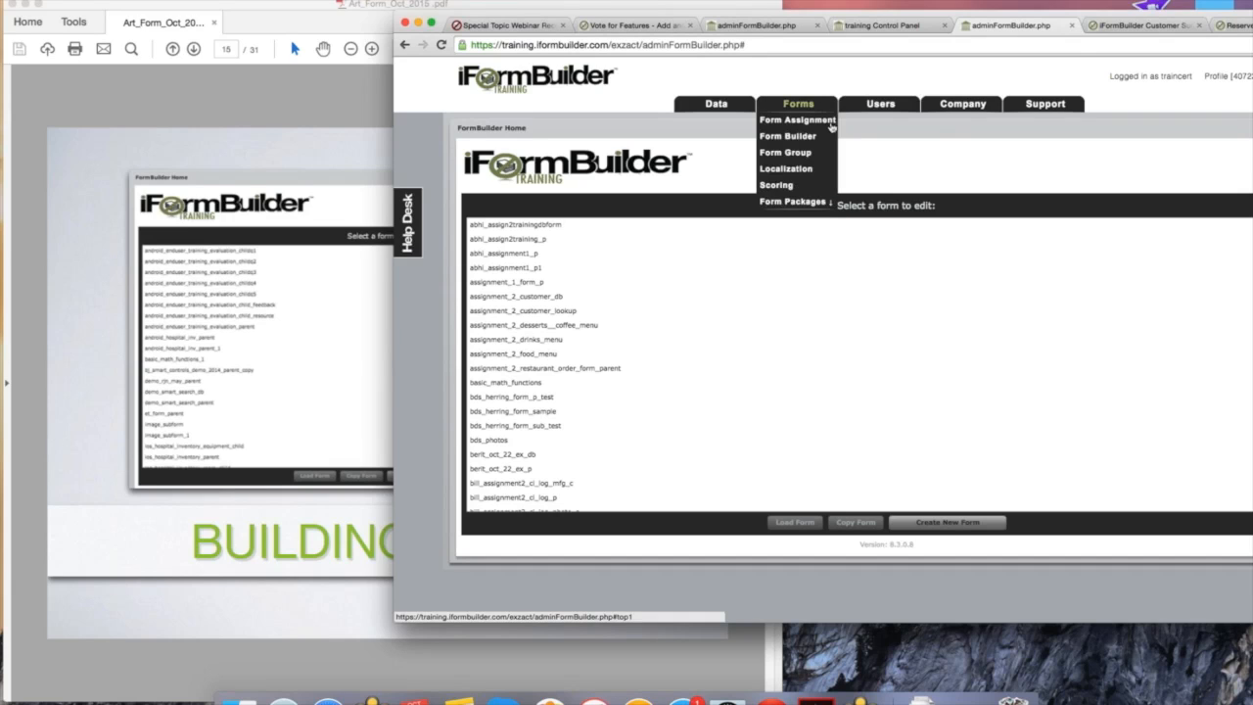
click(984, 524)
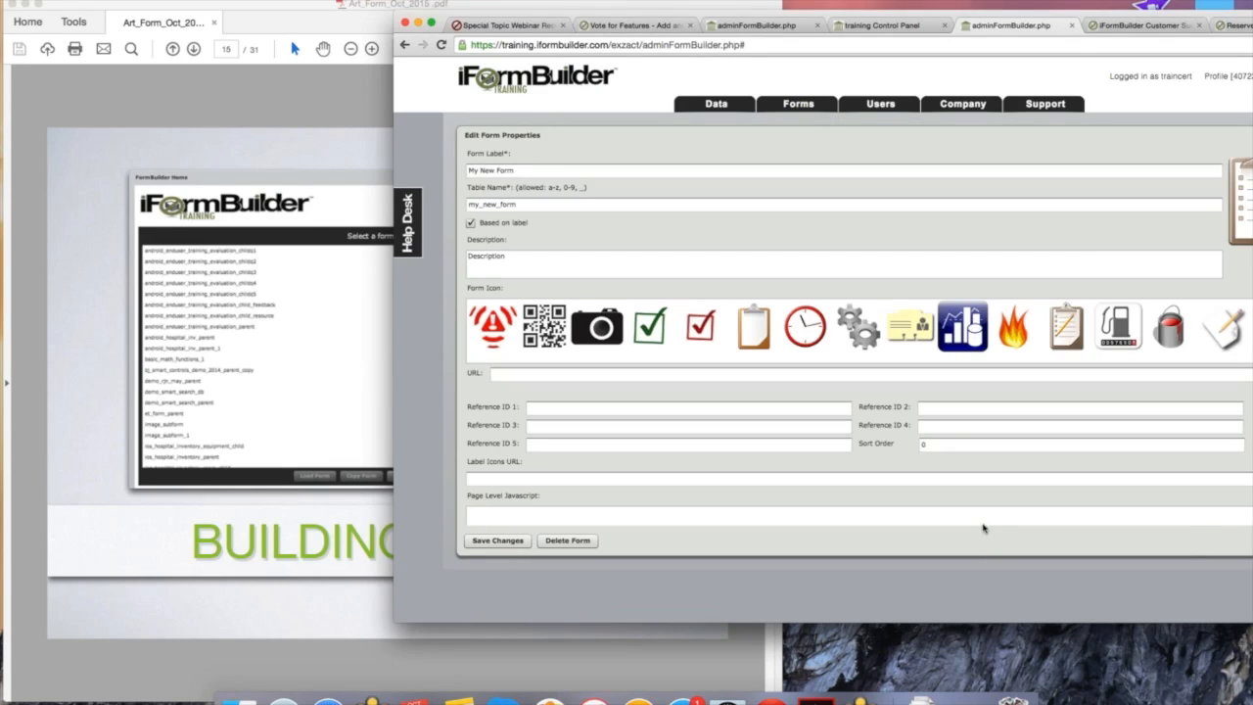
Advance Art_Form_Oct_2015.pdf to the Edit Form Properties Page slide, and return to the new form's properties in the browser
click(22, 428)
key(Right)
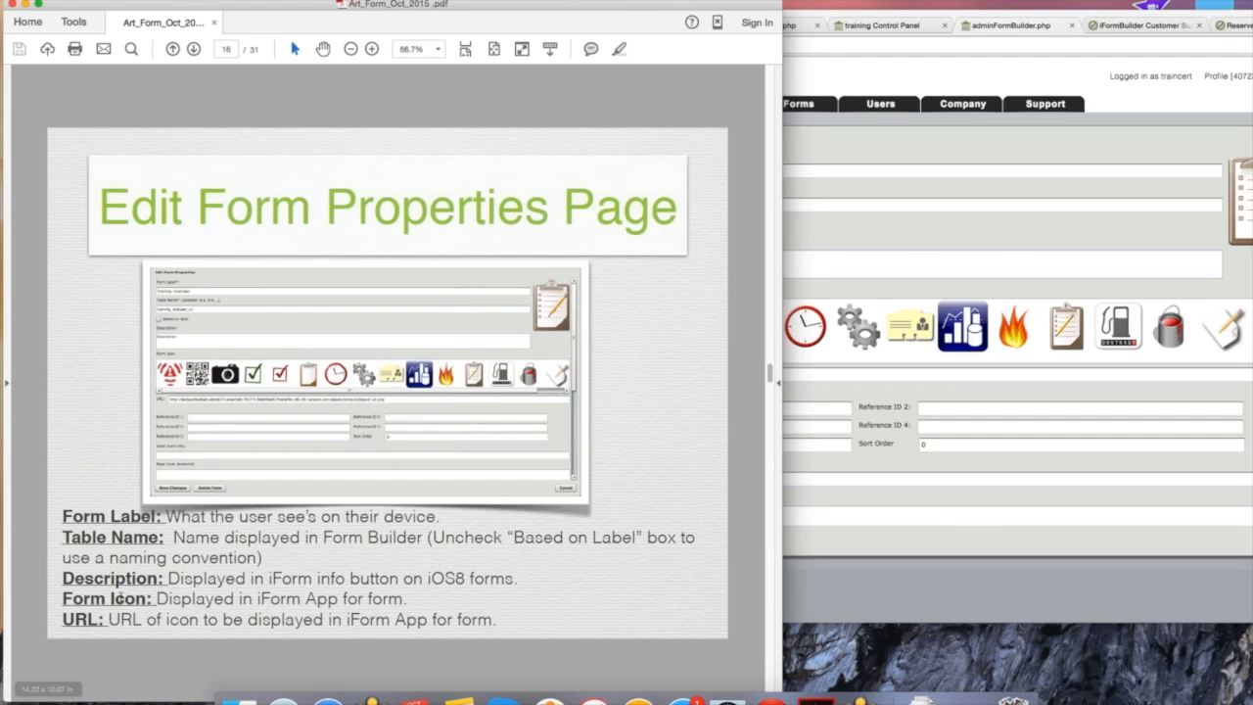
click(1015, 588)
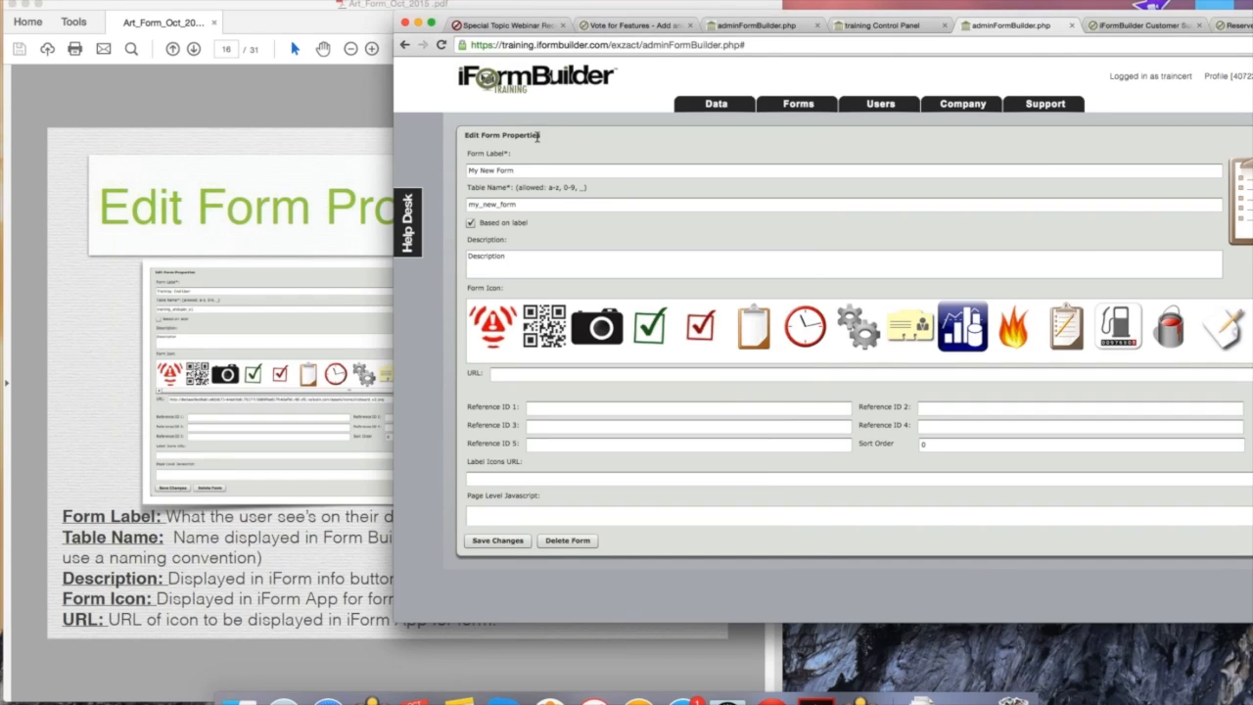
Label the form October 101 Webinar, detach the table name from the label, and name the table october_101_webinar_p
click(535, 169)
key(super+a)
text(Octob)
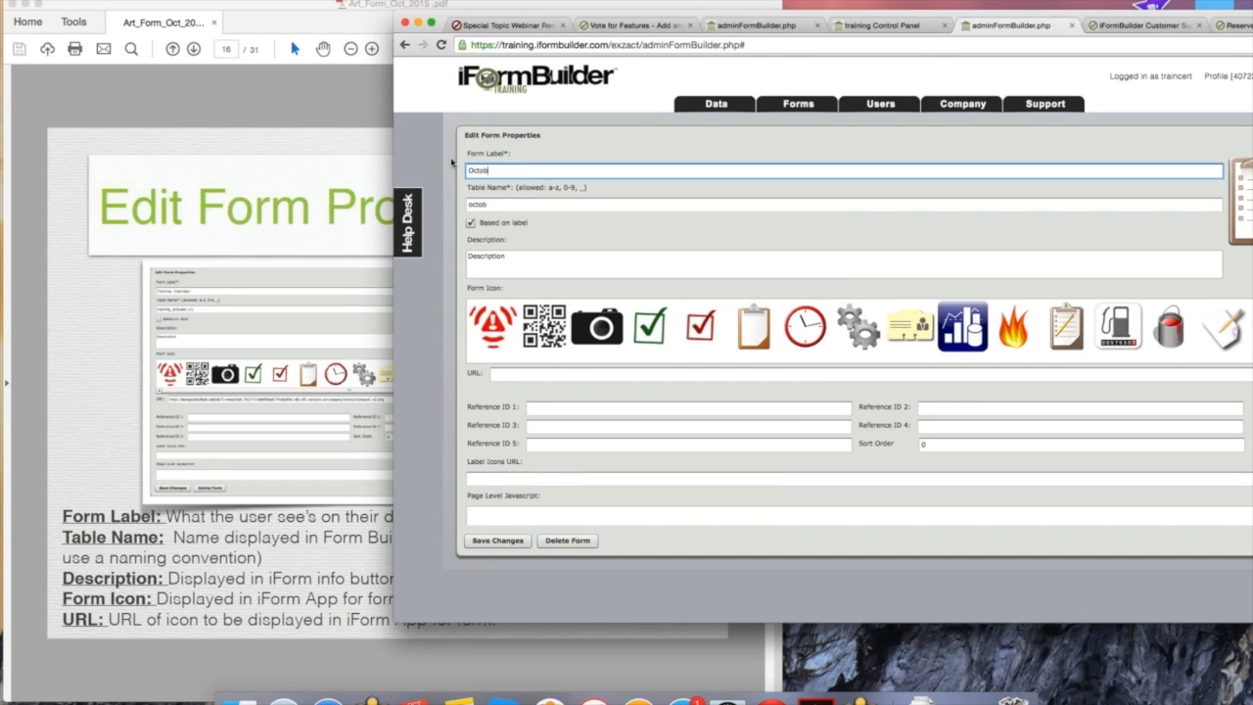
text(er 101 Webinar)
click(470, 223)
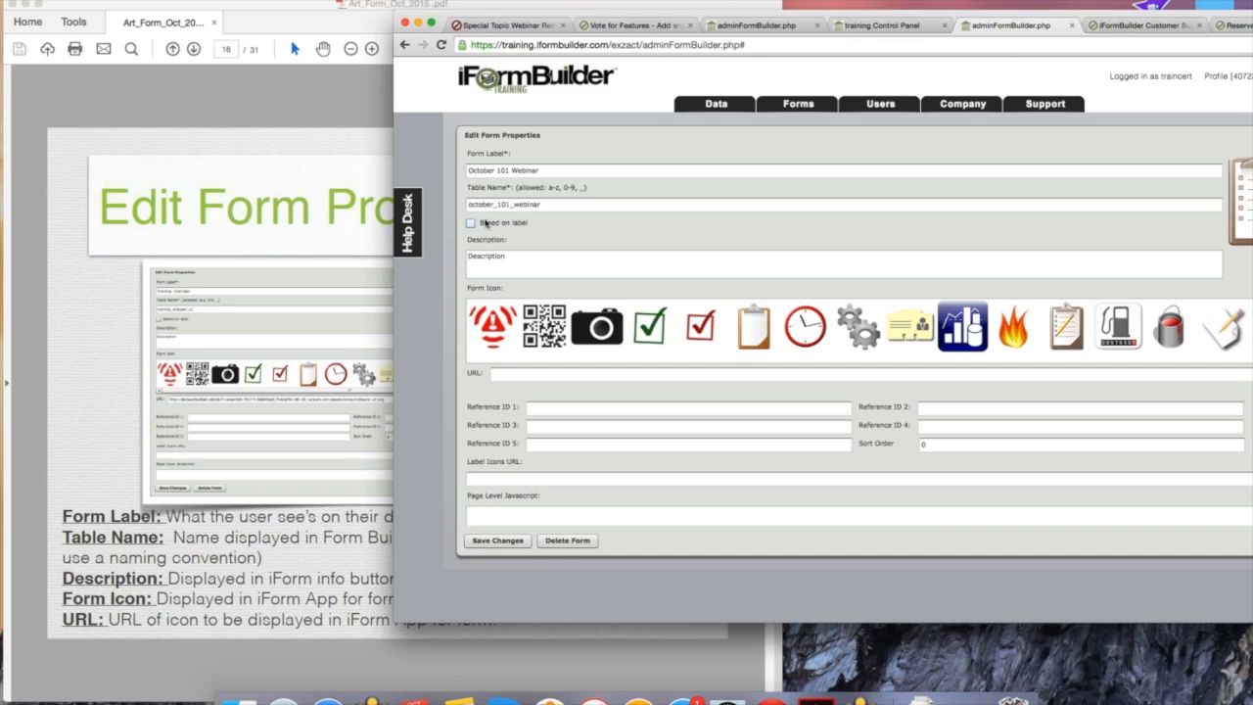
click(572, 214)
text(_p)
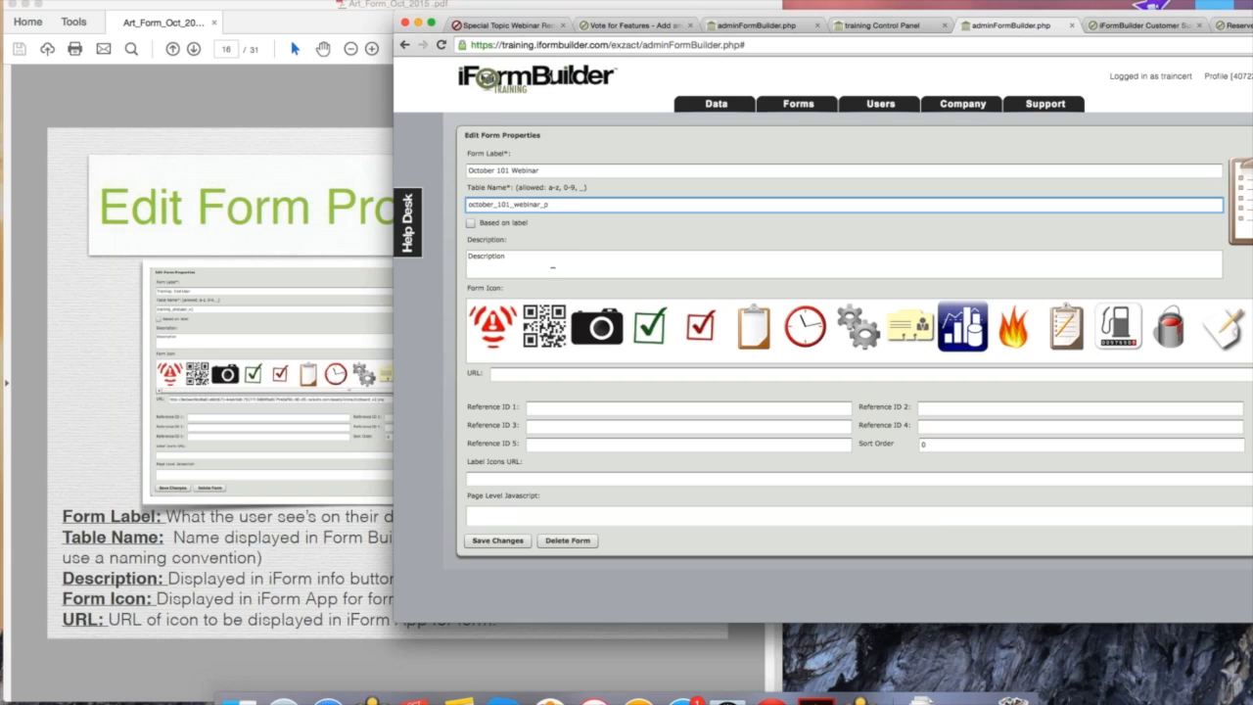
Replace the form's placeholder description with "This is a demo form."
drag(518, 260, 424, 259)
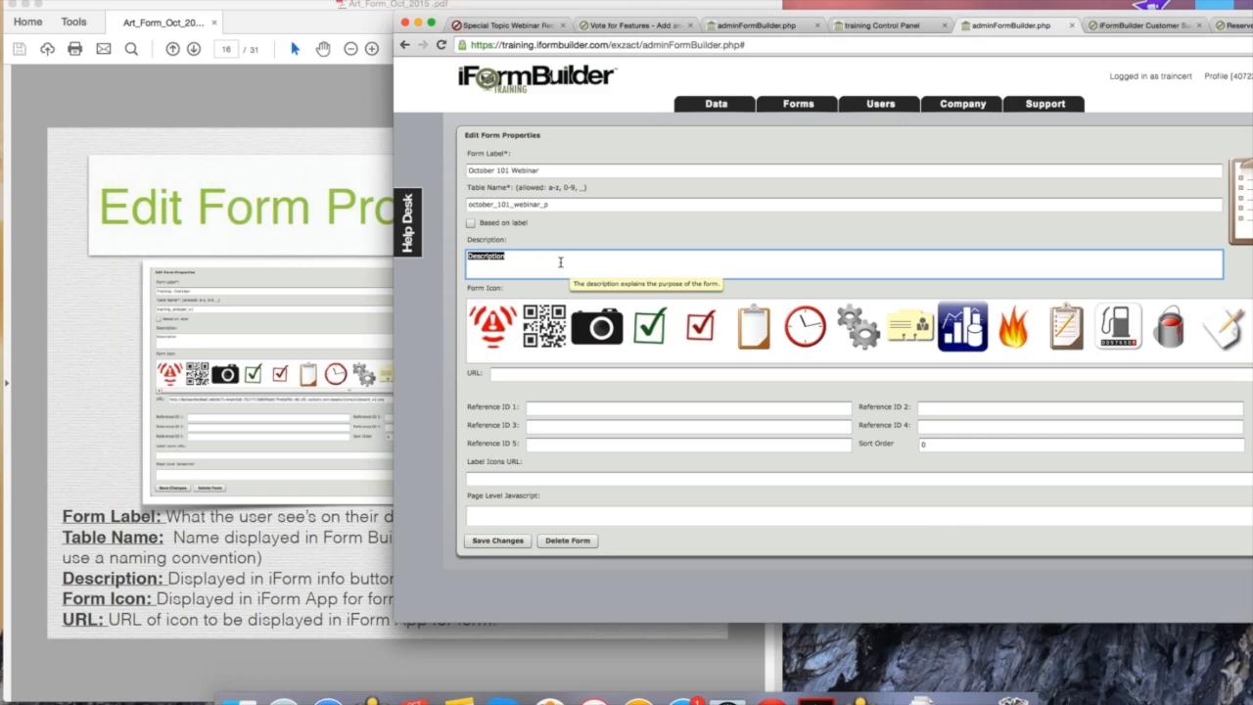
text(T)
text(his is a demo form.)
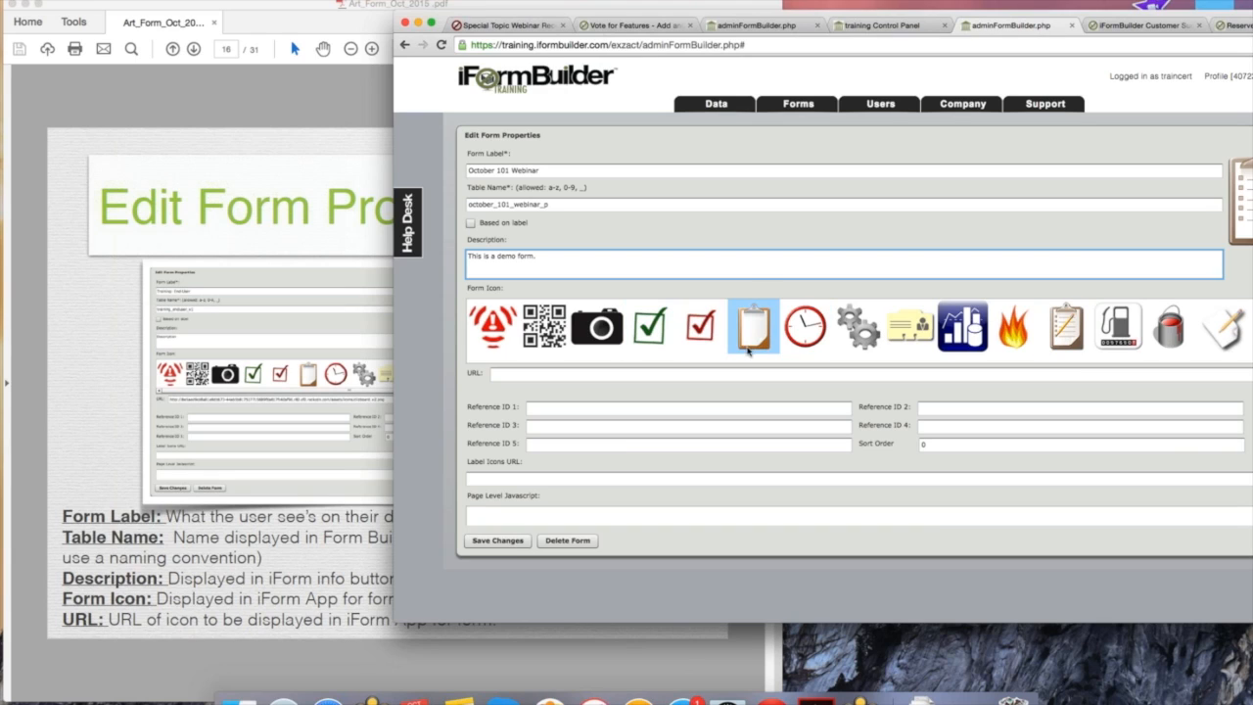
Find candidates for the form icon URL by searching Google Images for iformbuilder in a new browser tab
click(572, 373)
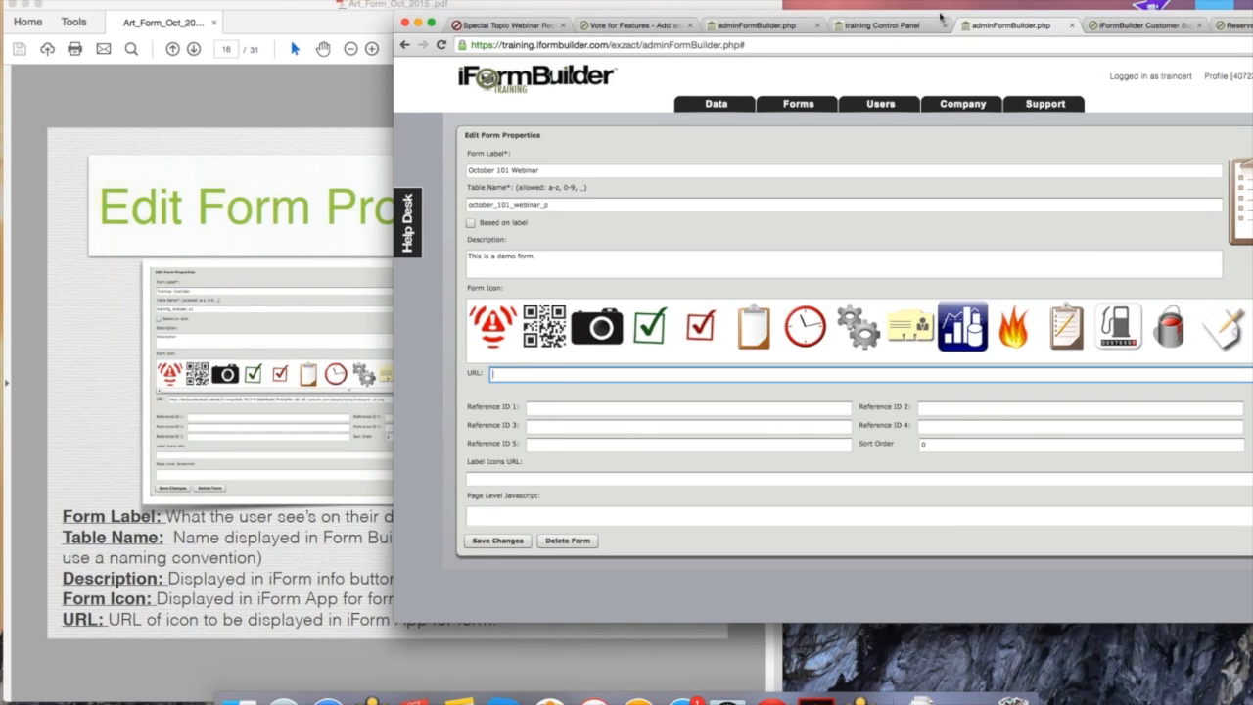
drag(879, 14, 703, 28)
click(1155, 30)
text(iformbuilder)
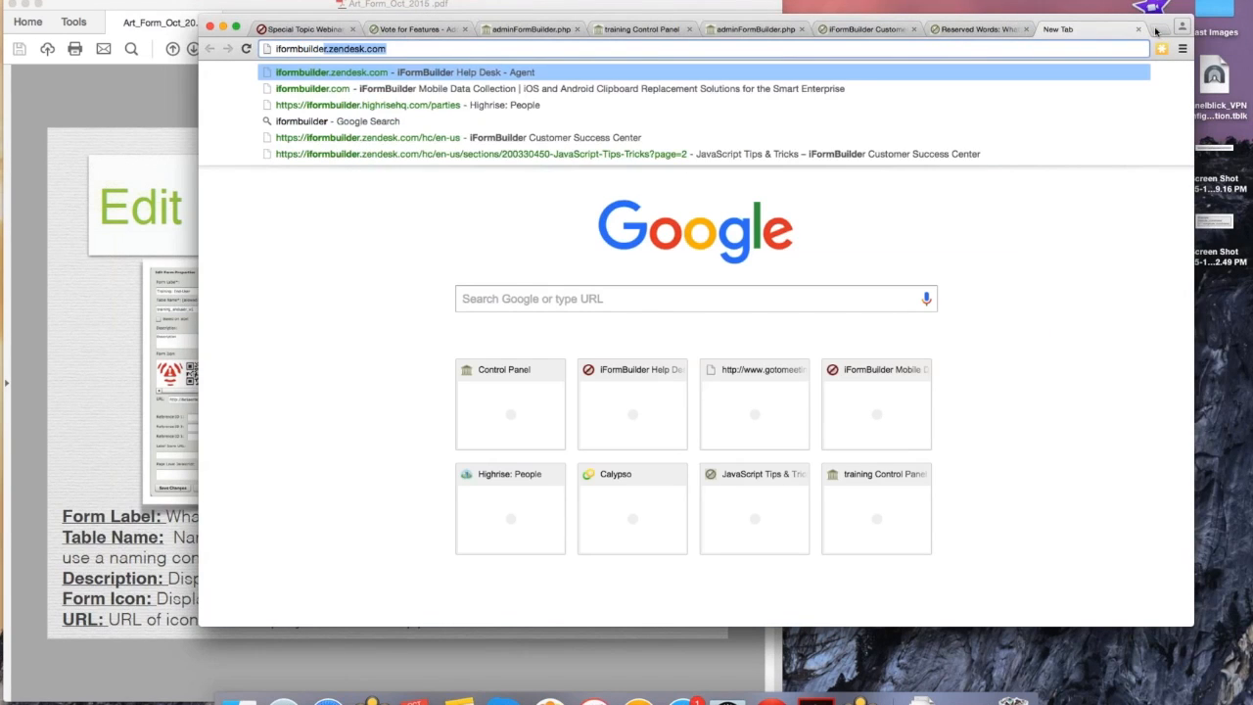
key(Return)
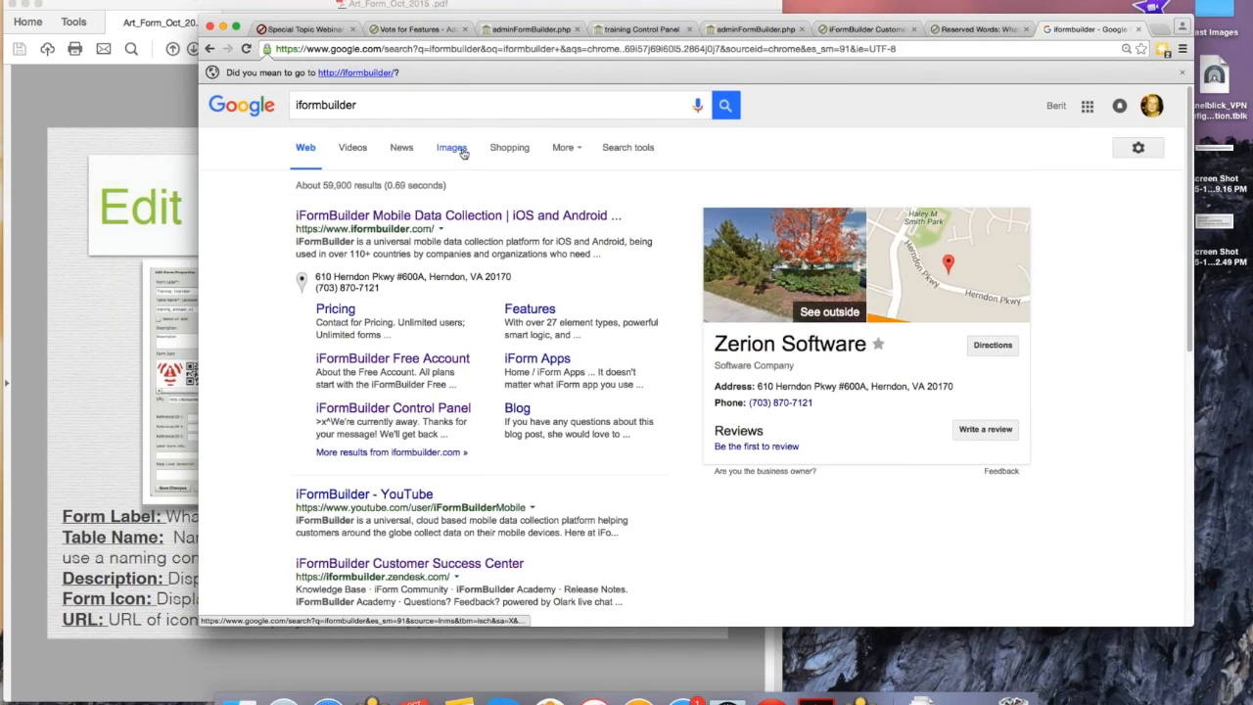
click(453, 147)
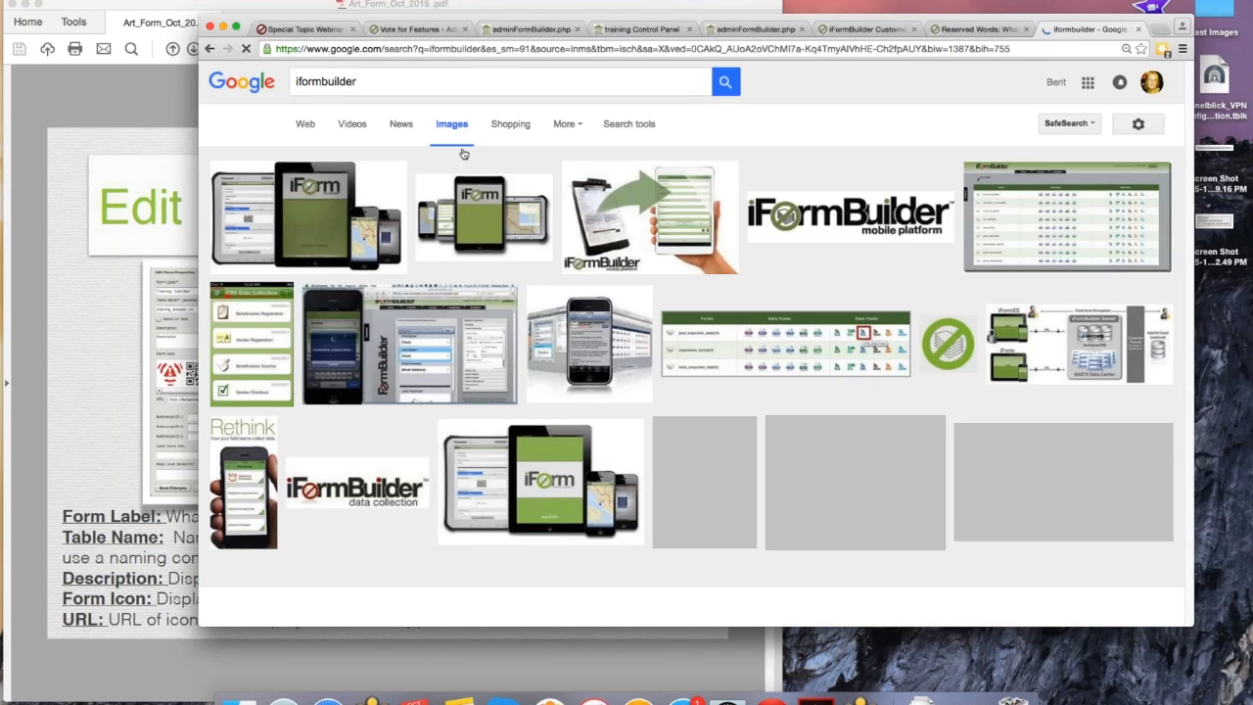
Open the round green iFormBuilder logo from the image results at full size and select its web address
click(954, 348)
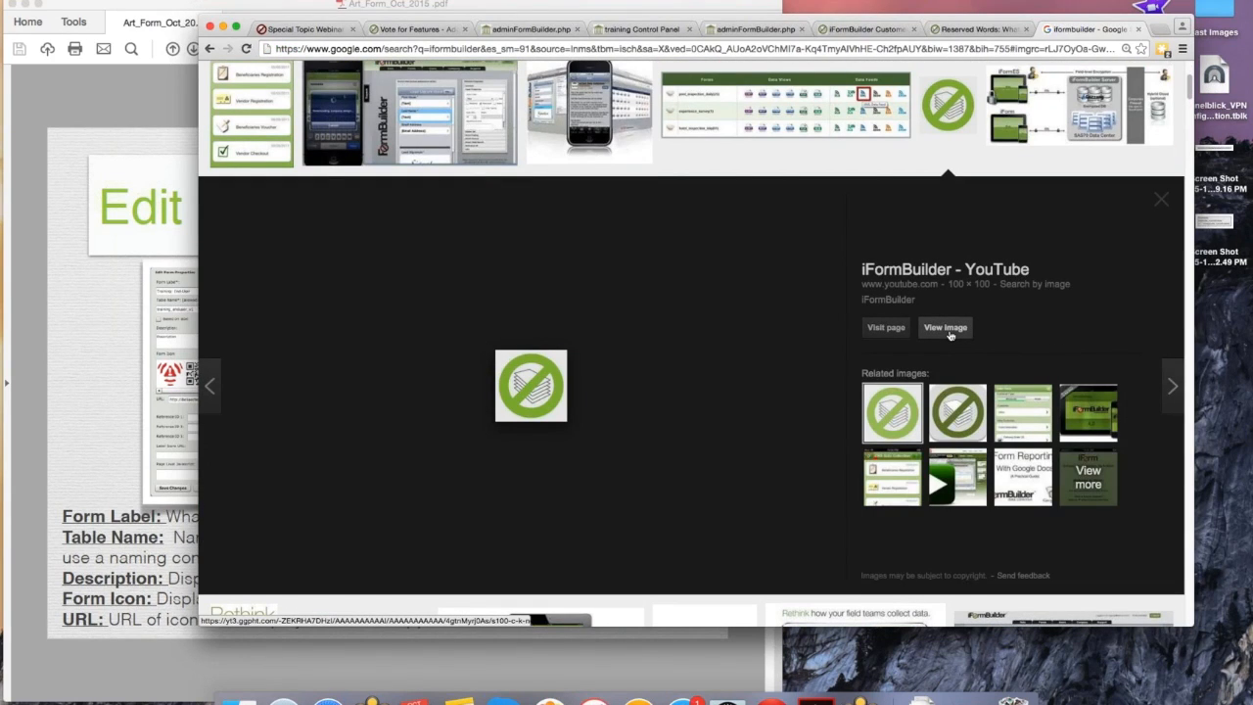
click(945, 328)
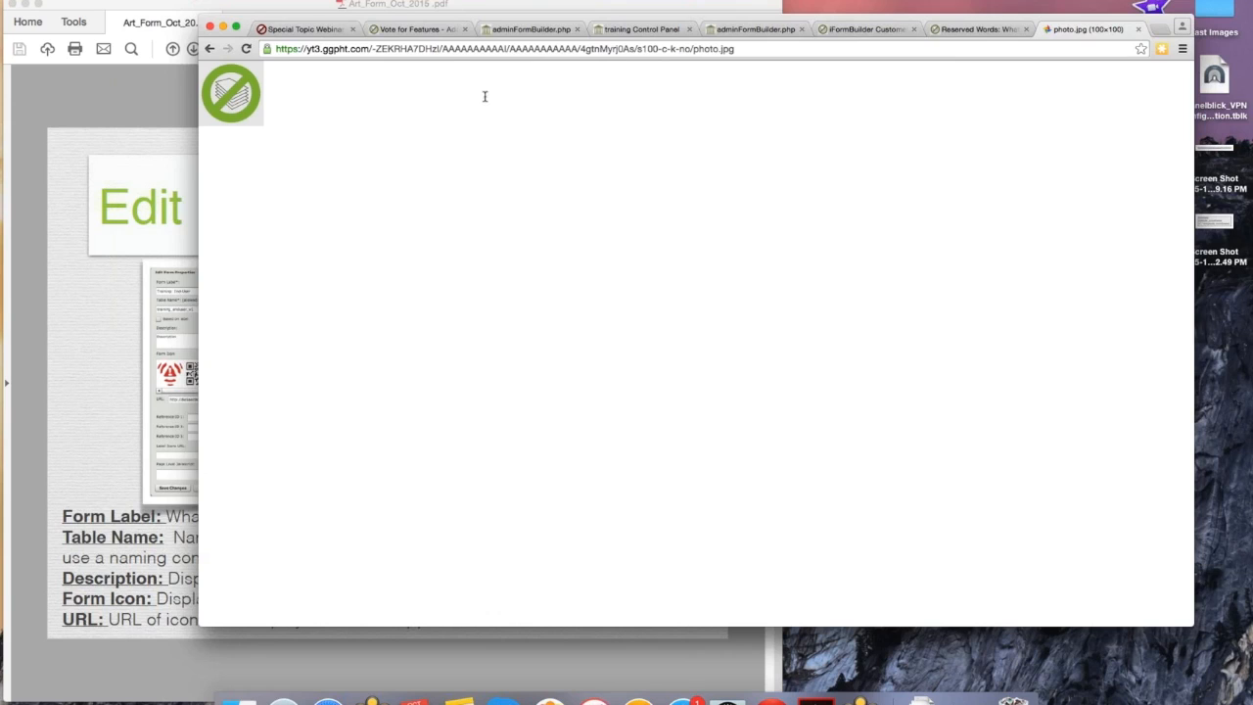
click(454, 50)
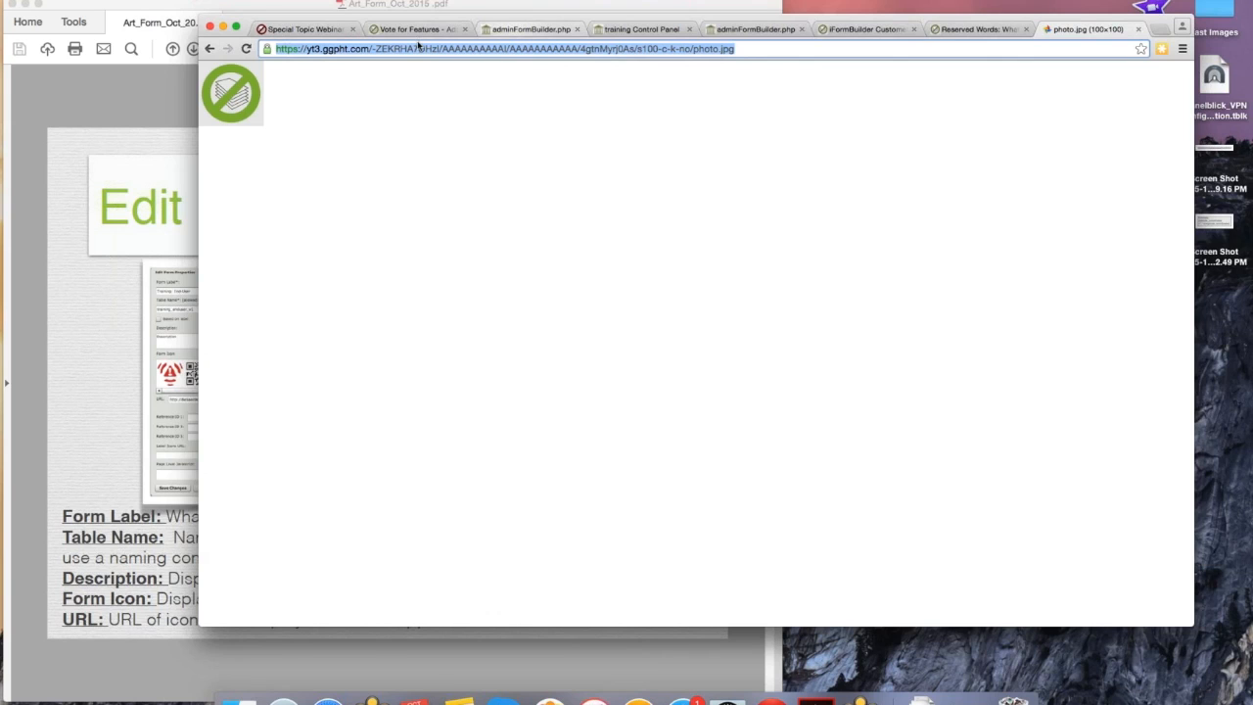
Return to the October 101 Webinar form properties and paste the copied logo address as the form icon URL
click(519, 29)
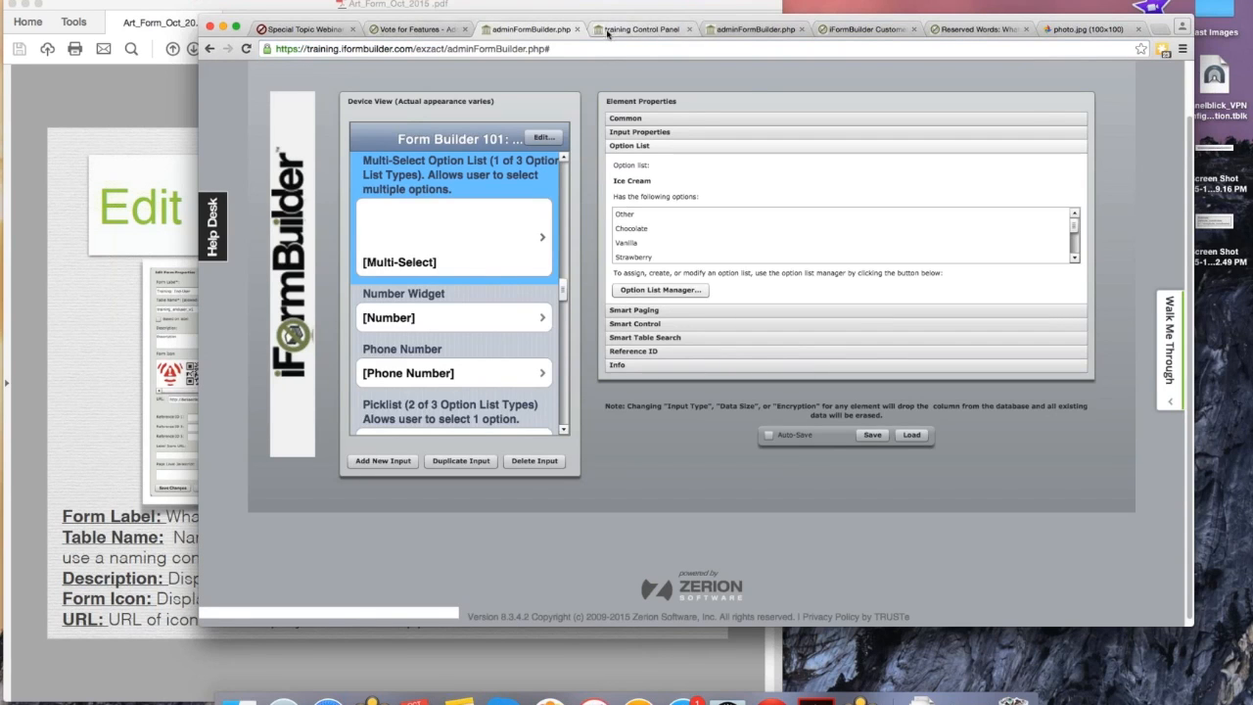
click(608, 32)
drag(741, 30, 524, 29)
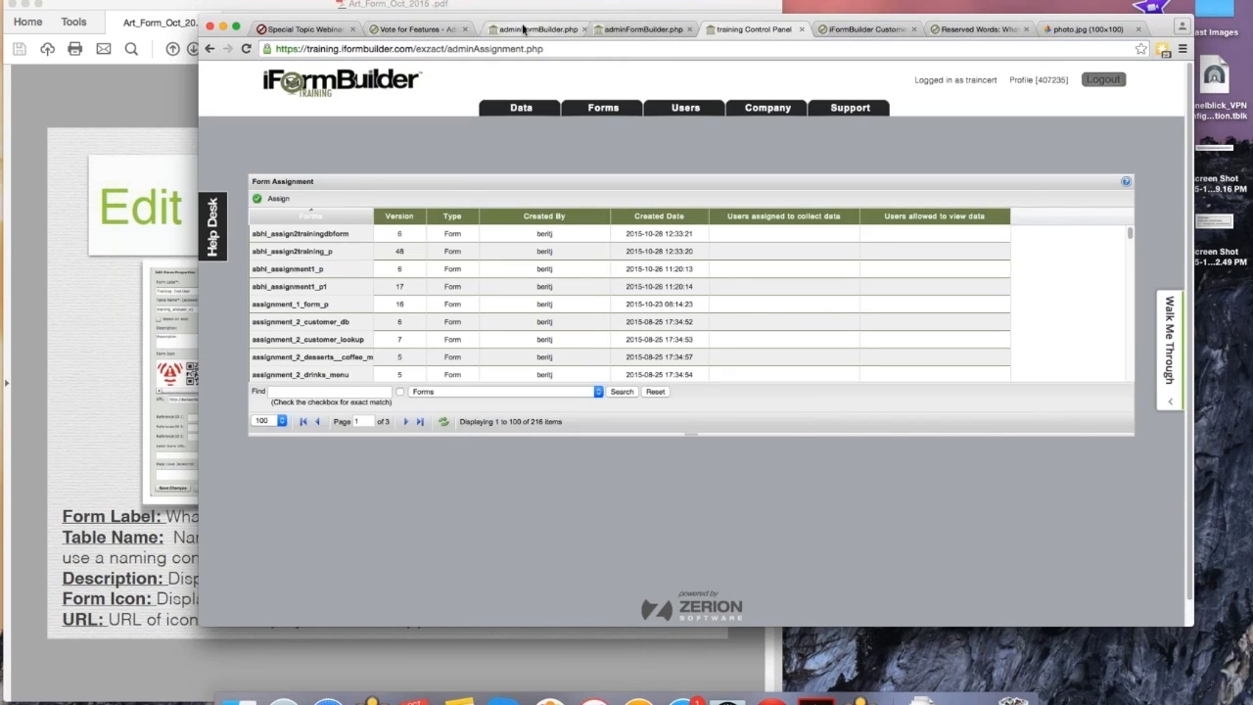
click(524, 29)
click(306, 382)
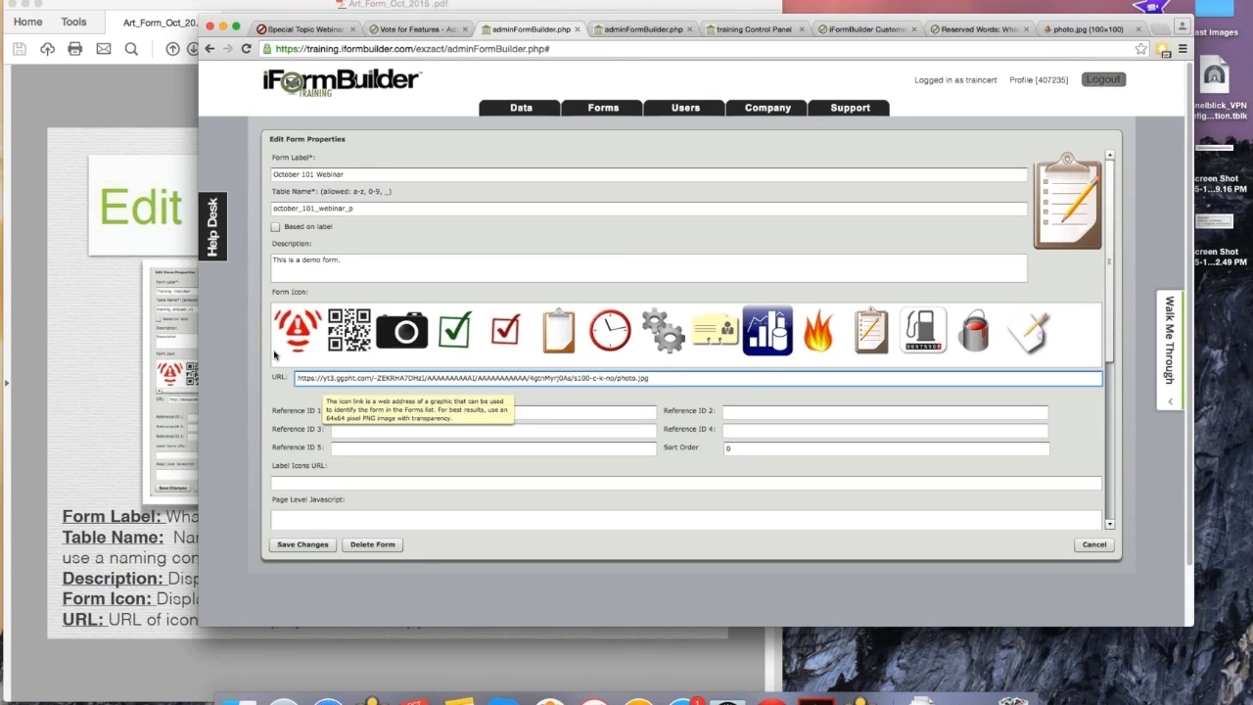
mouse_move(283, 386)
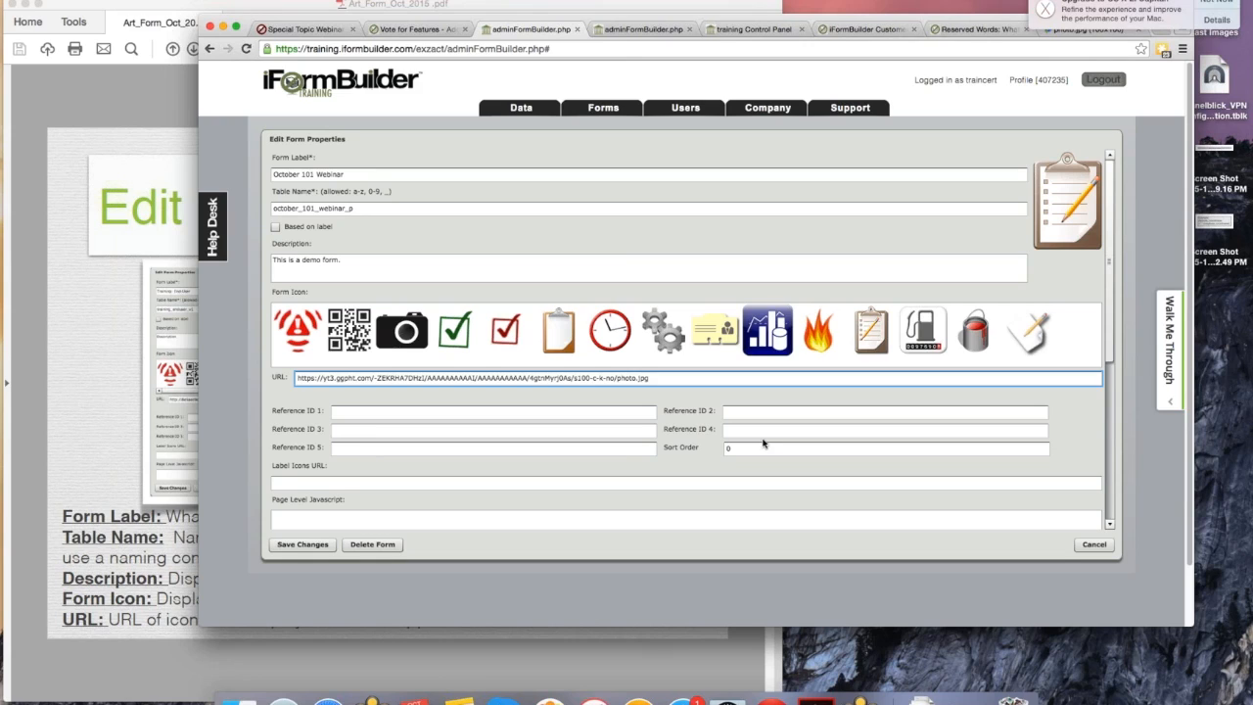
Examine what the reference ID fields in the form properties are used for
mouse_move(761, 432)
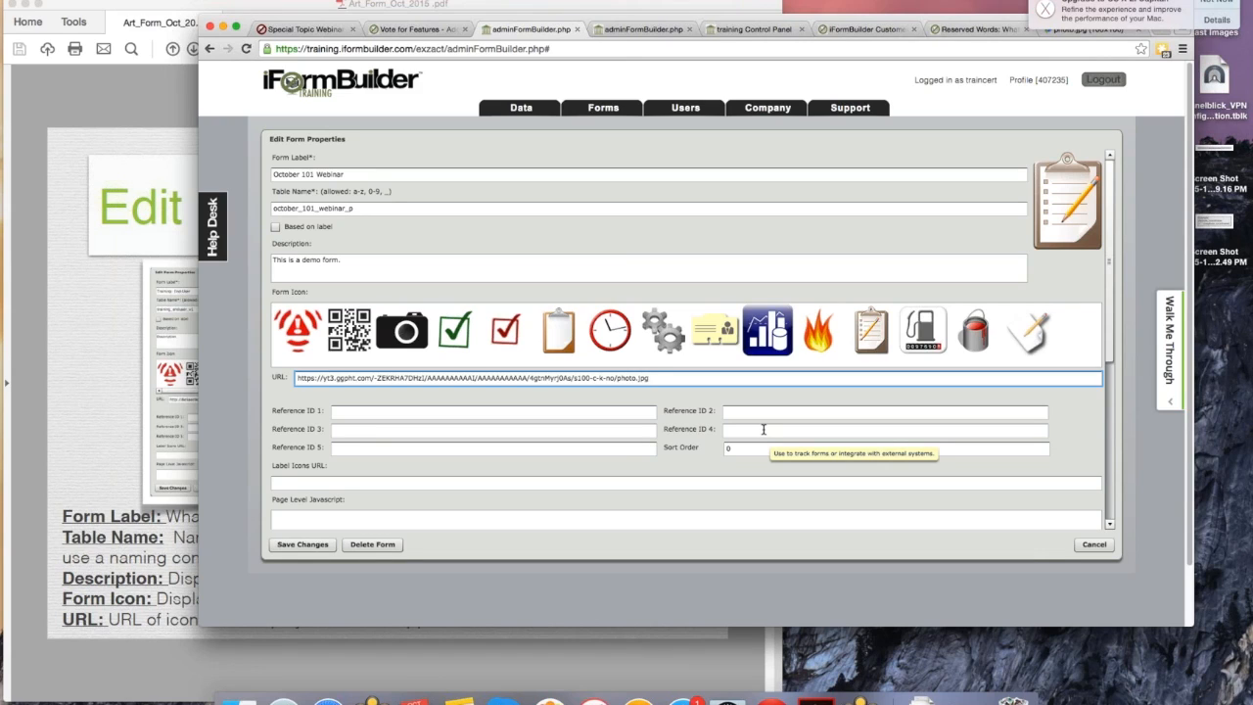
click(768, 410)
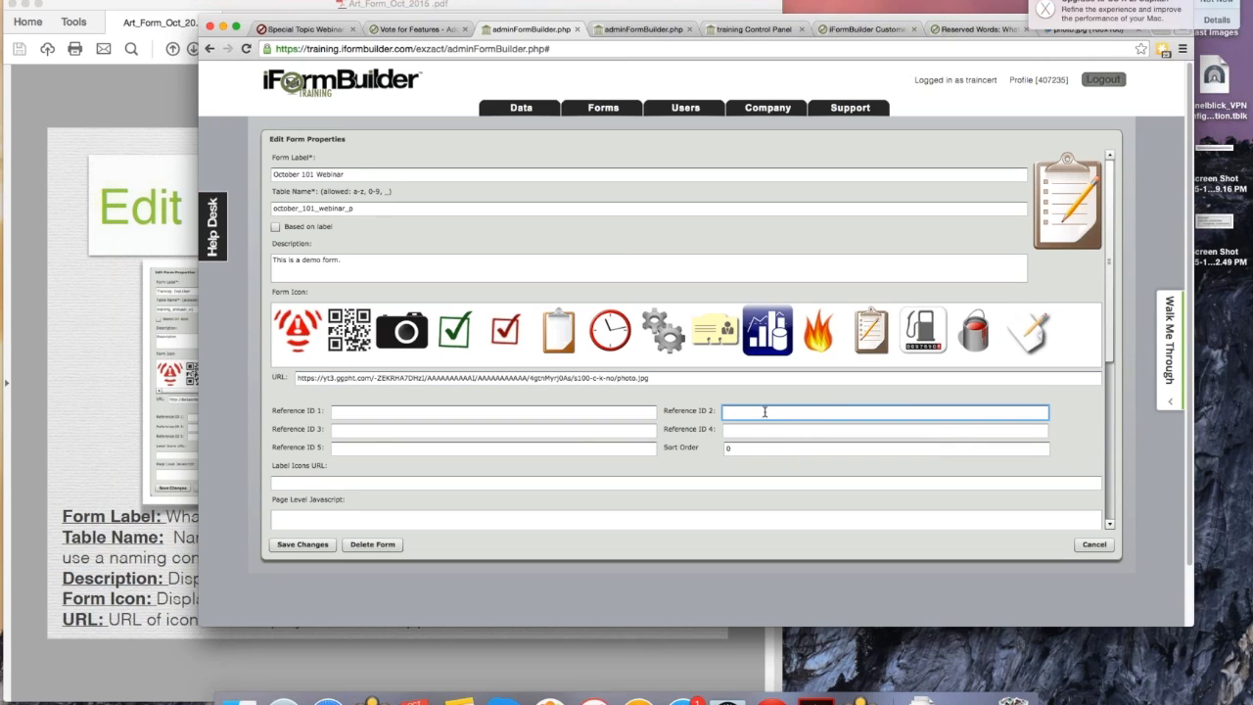
mouse_move(771, 413)
mouse_move(751, 432)
Enter dropbox:// as the beginning of the label icons URL
scroll(685, 458, down, 3)
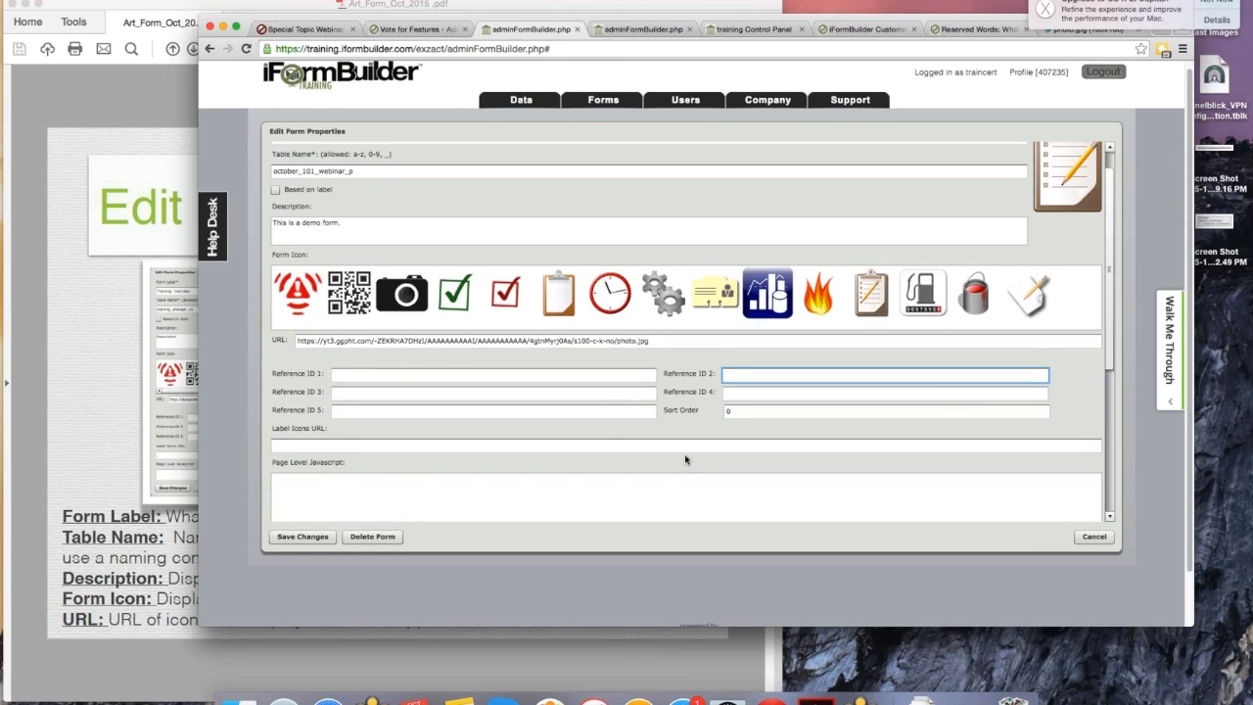
scroll(685, 458, down, 1)
click(284, 433)
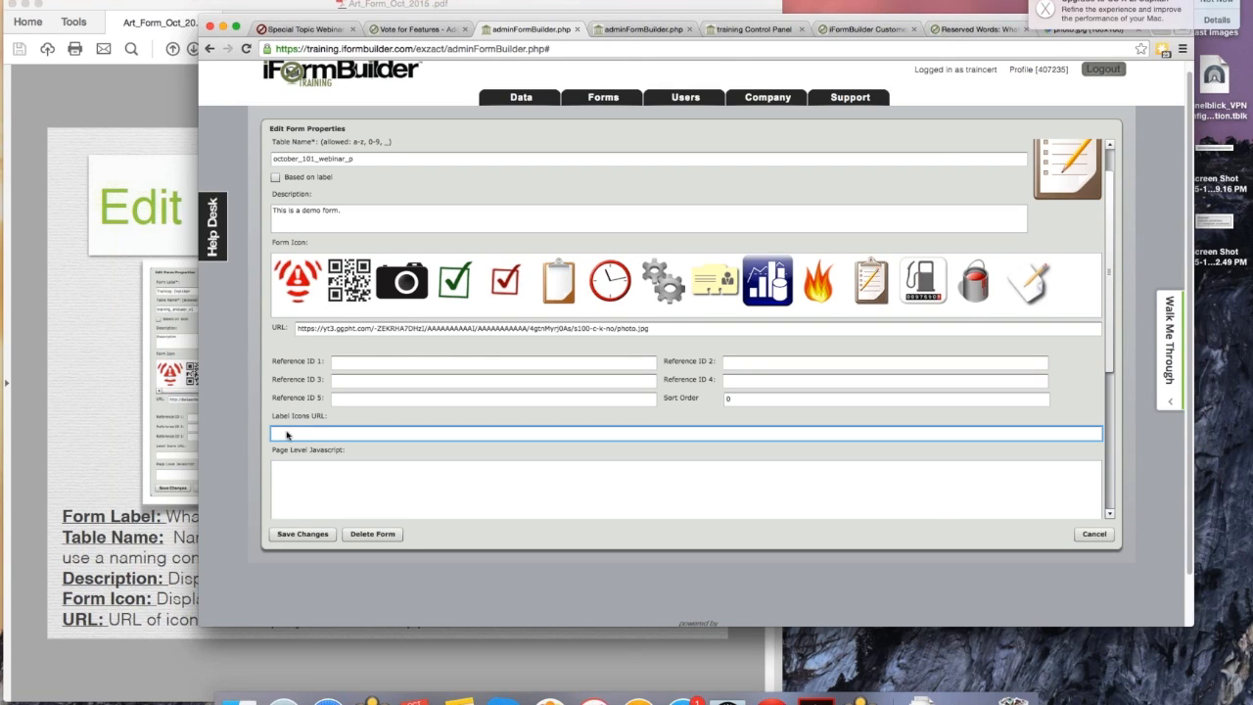
mouse_move(302, 433)
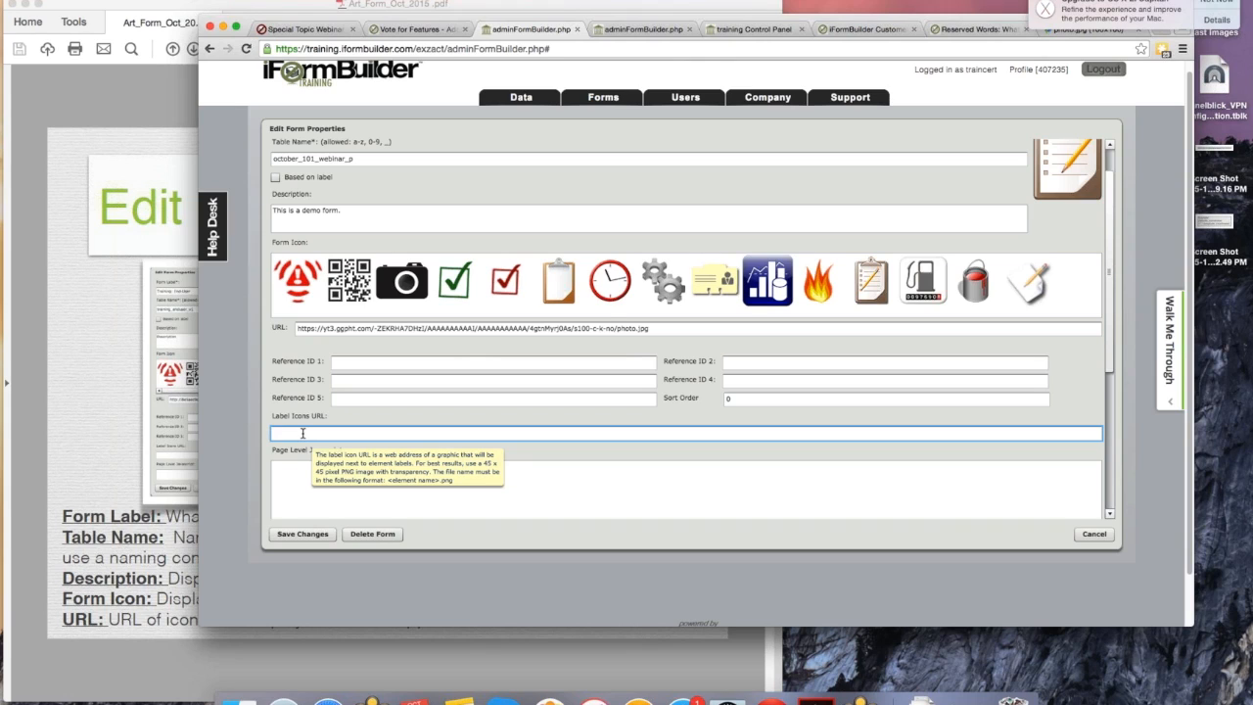
text(pbox://)
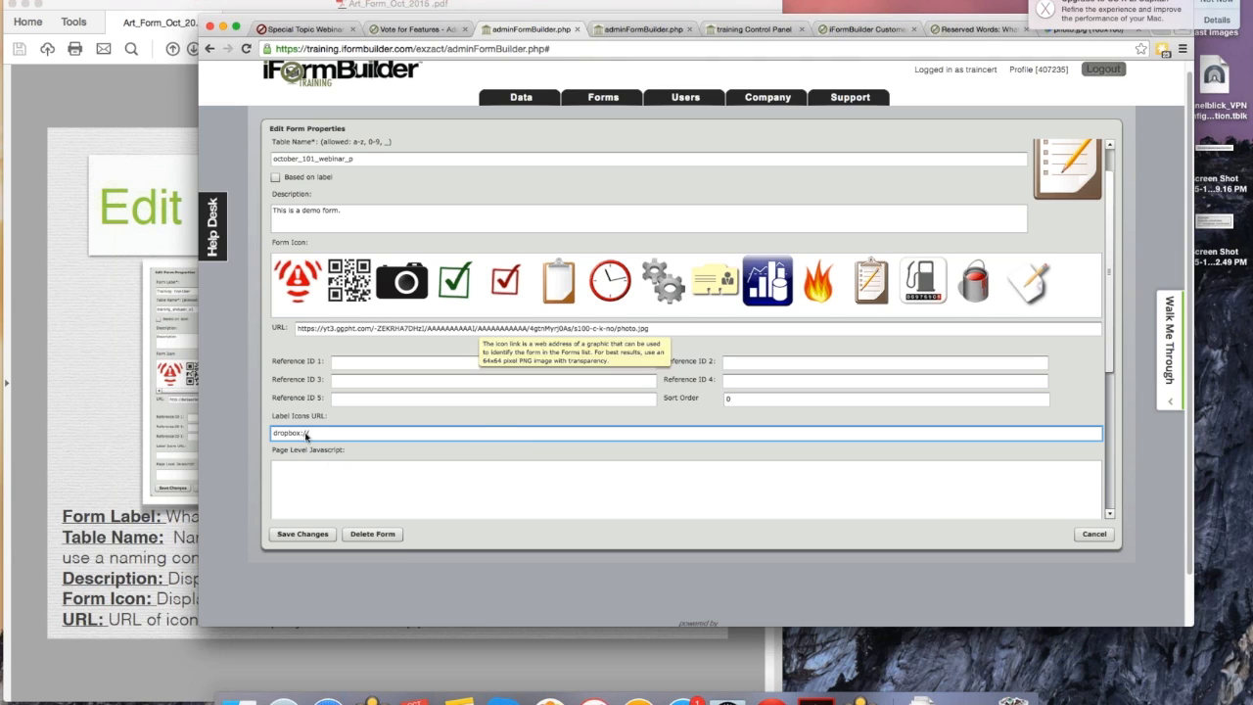
Open the company info in the training Control Panel and check the connected applications under Media Configuration
click(754, 29)
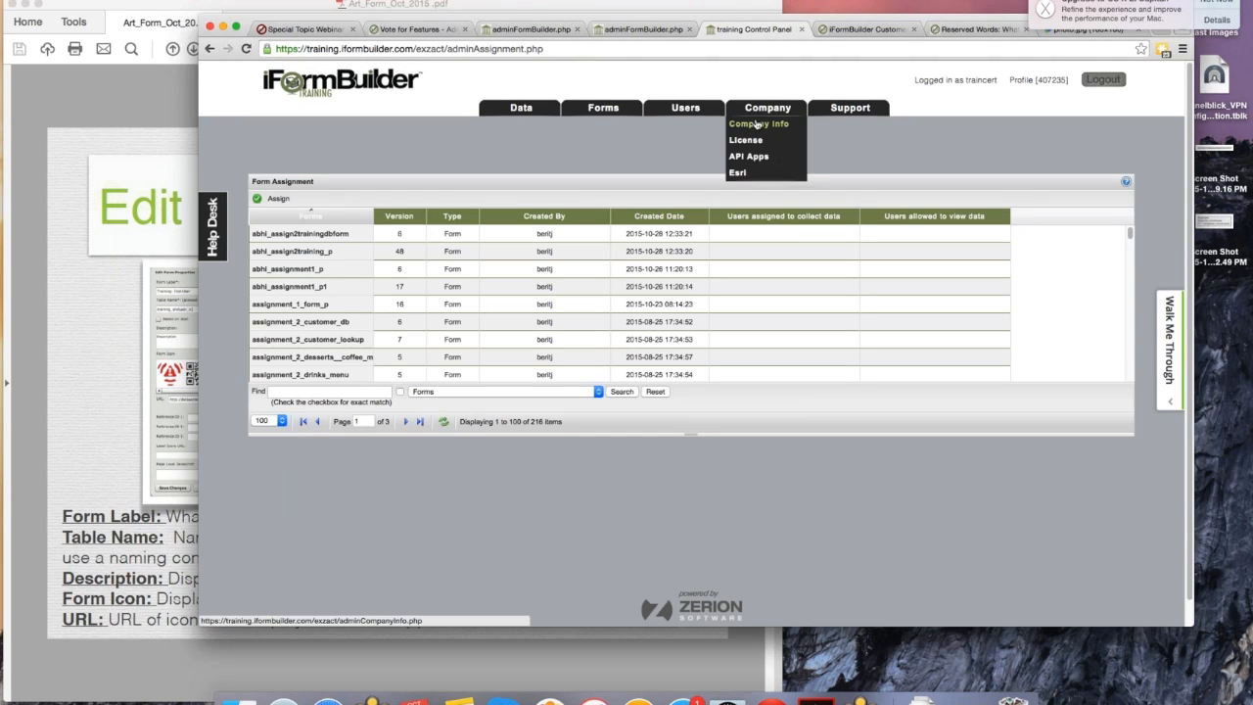
click(756, 123)
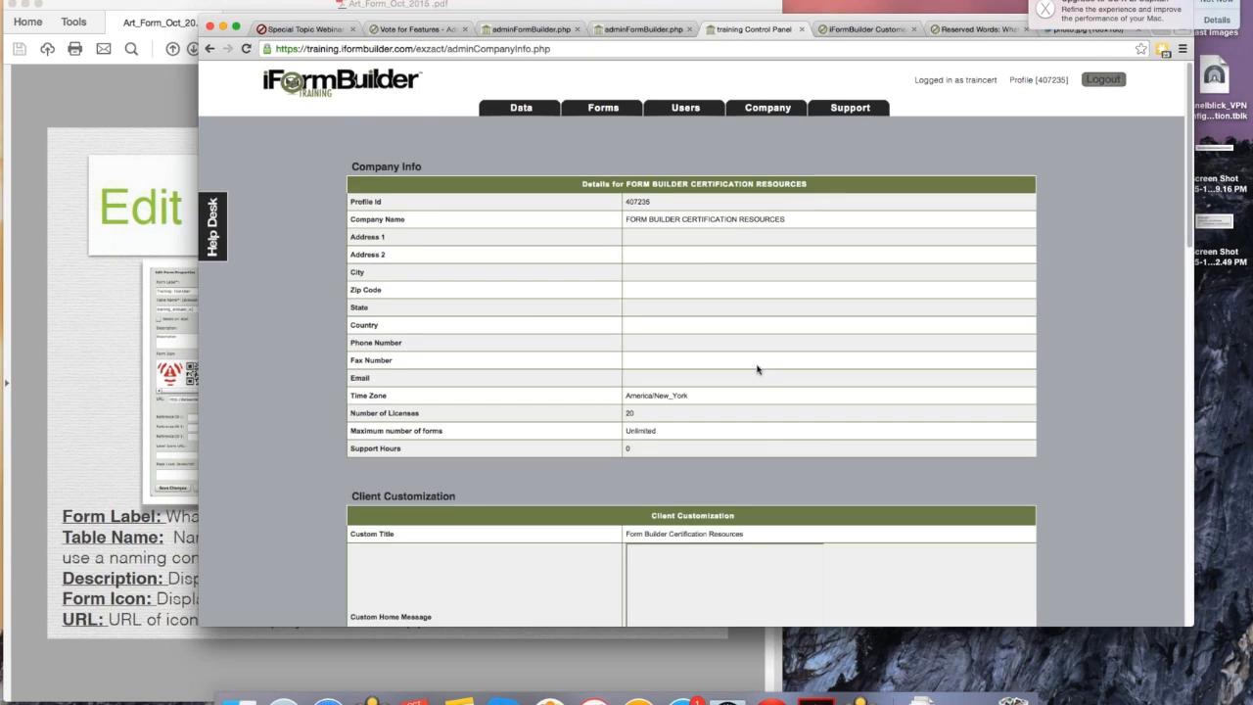
scroll(756, 368, down, 15)
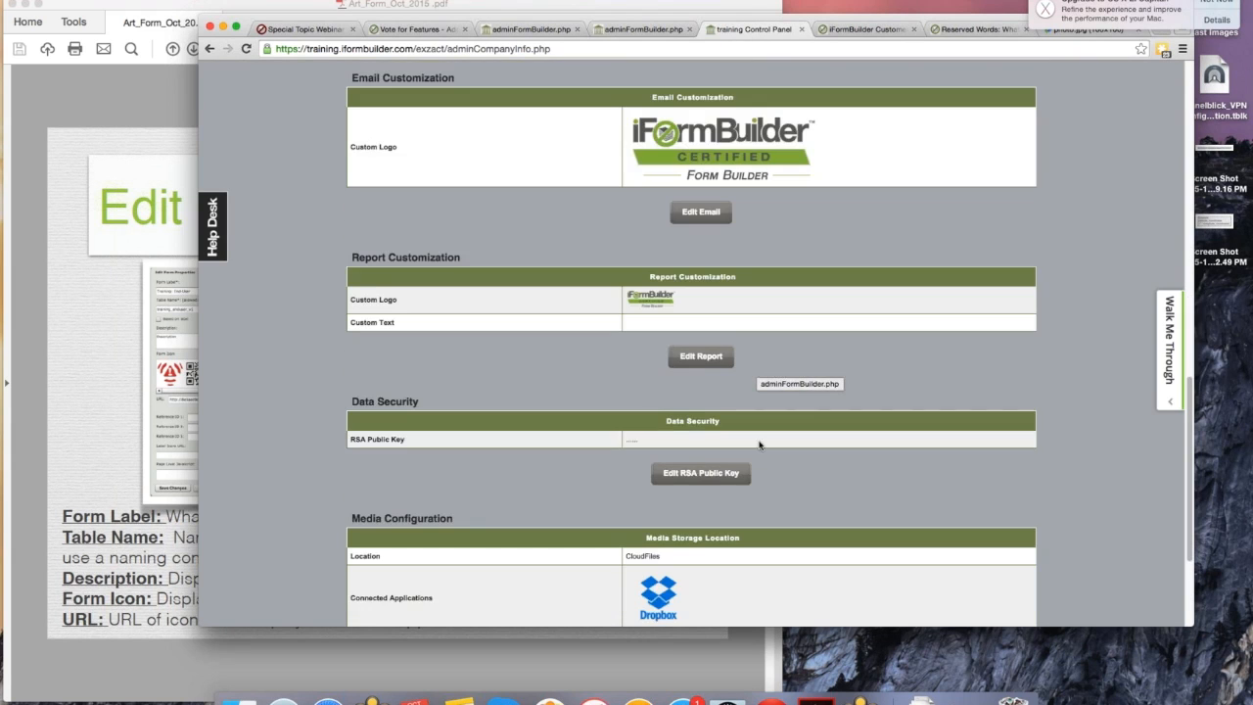
scroll(722, 526, down, 1)
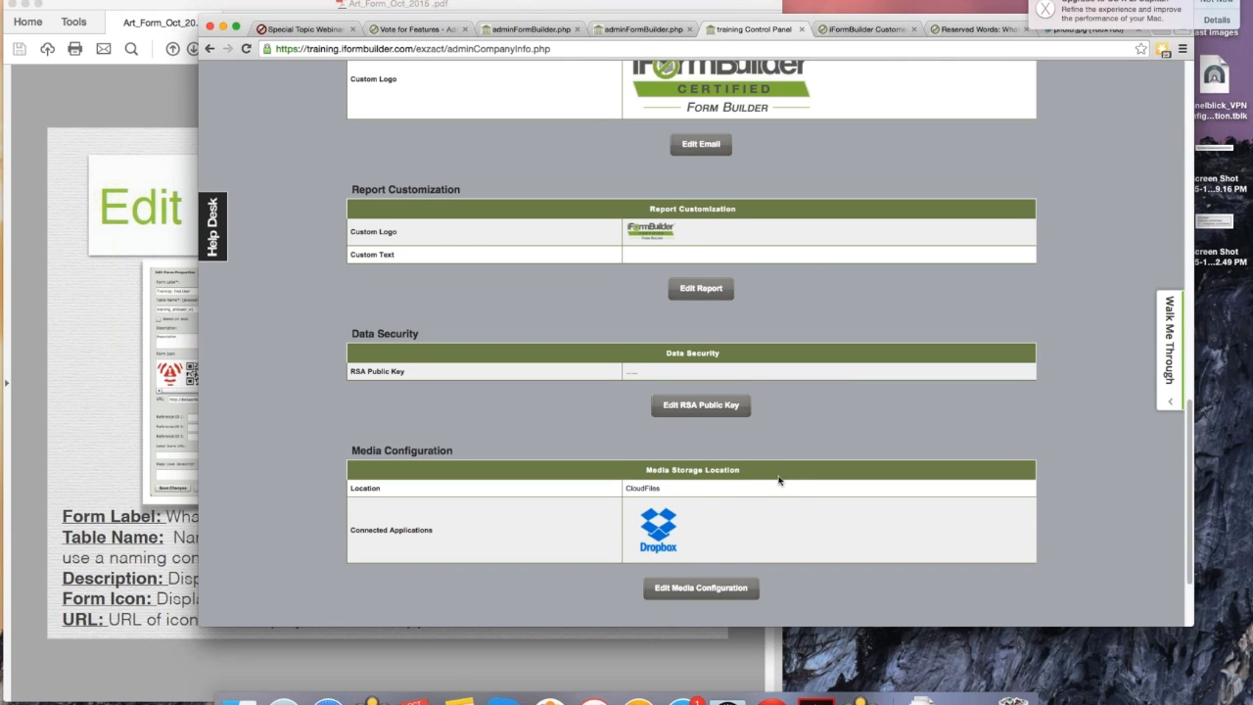
Complete the form's label icons URL as dropbox://iform and save the form properties
click(532, 29)
click(370, 432)
text(iform)
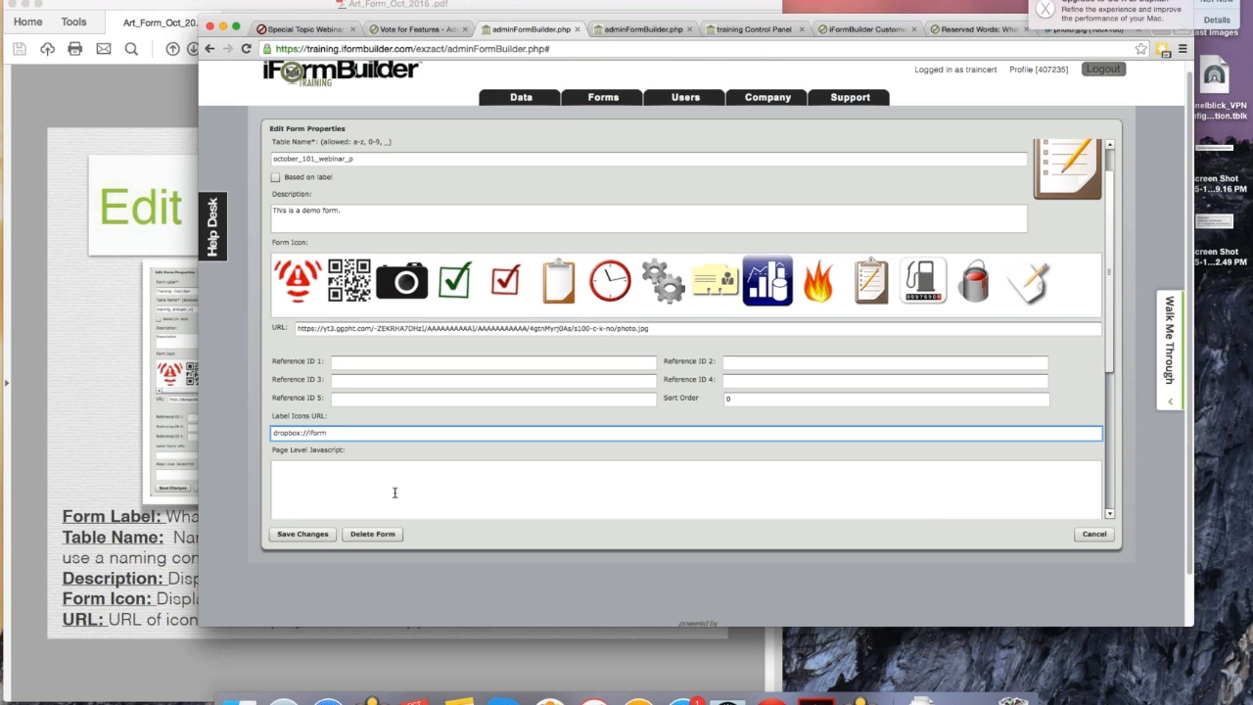
click(303, 535)
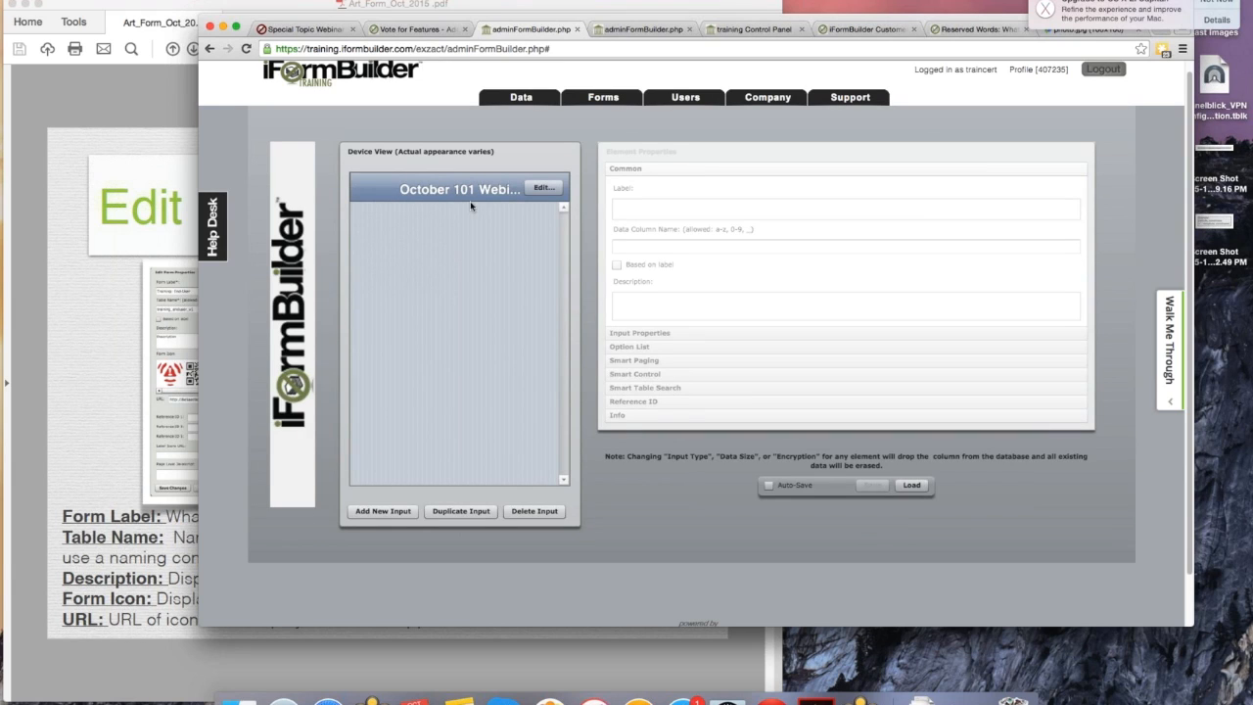
Add a new input to the October 101 Webinar form and label it Inv. Number
click(380, 511)
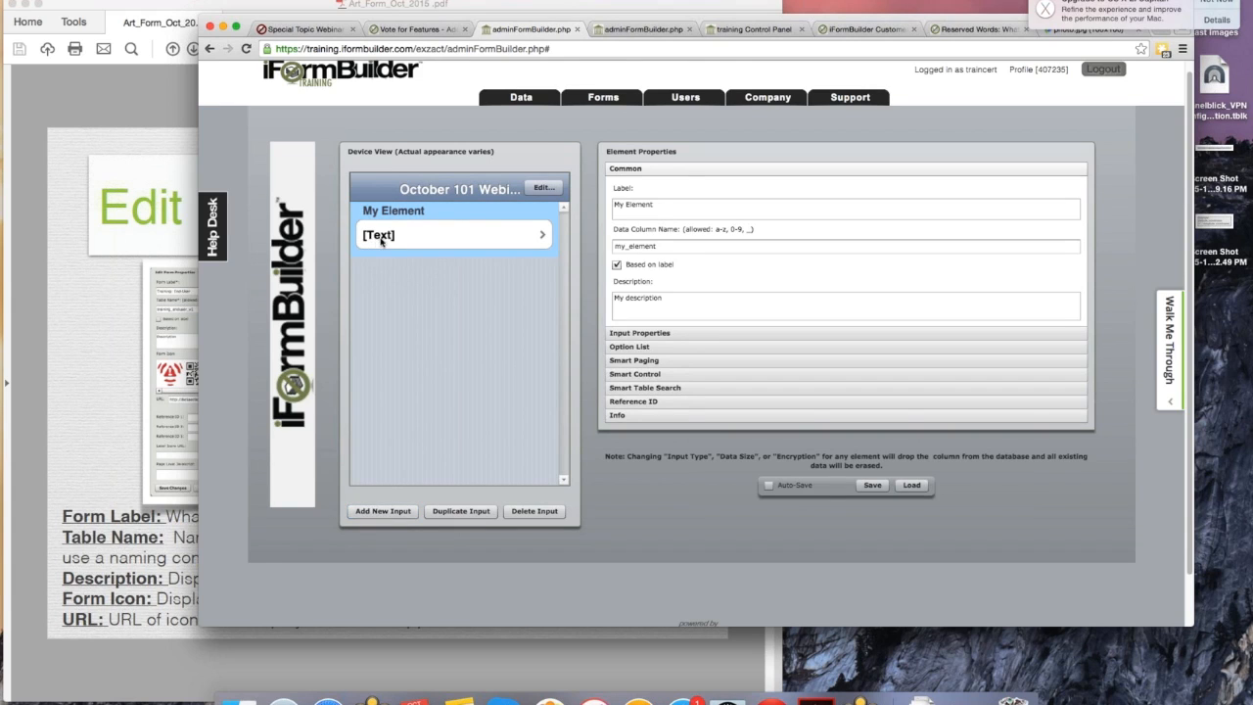
click(454, 228)
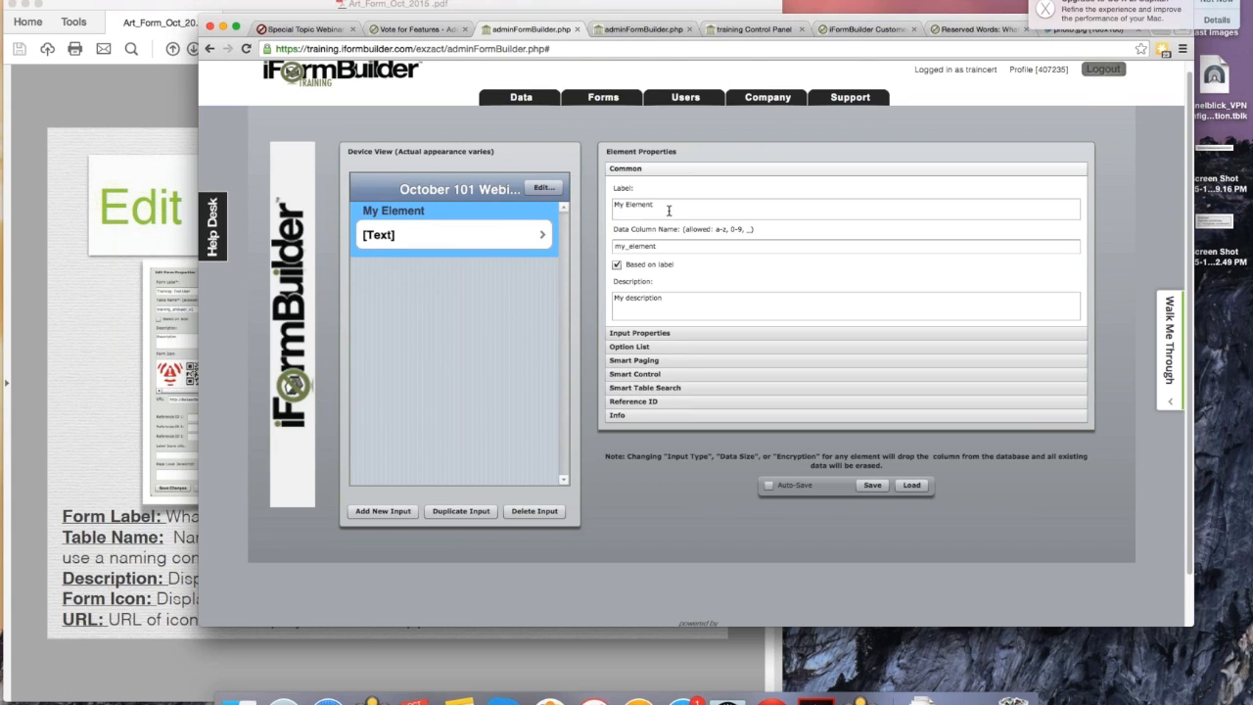
key(Tab)
text(In)
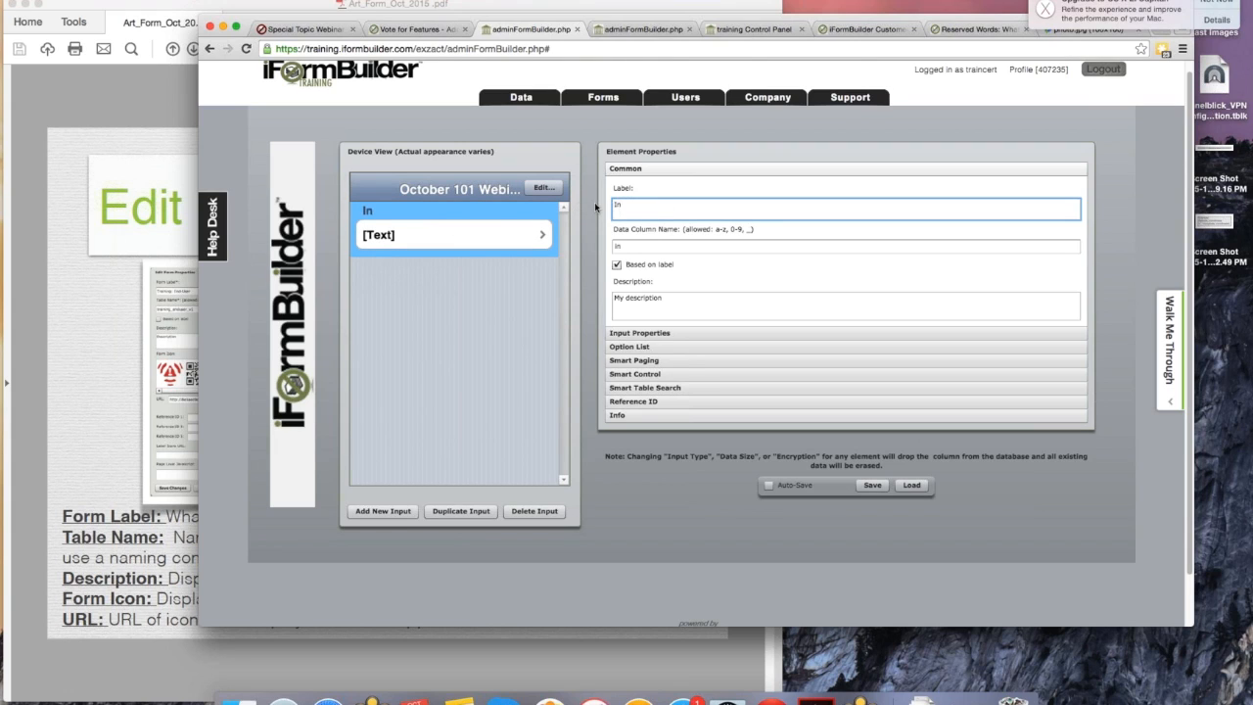
text(ve)
key(BackSpace)
text(. Number)
Replace the Inv. Number input's placeholder description with "Place Inv. Number Here"
click(605, 299)
text(Place)
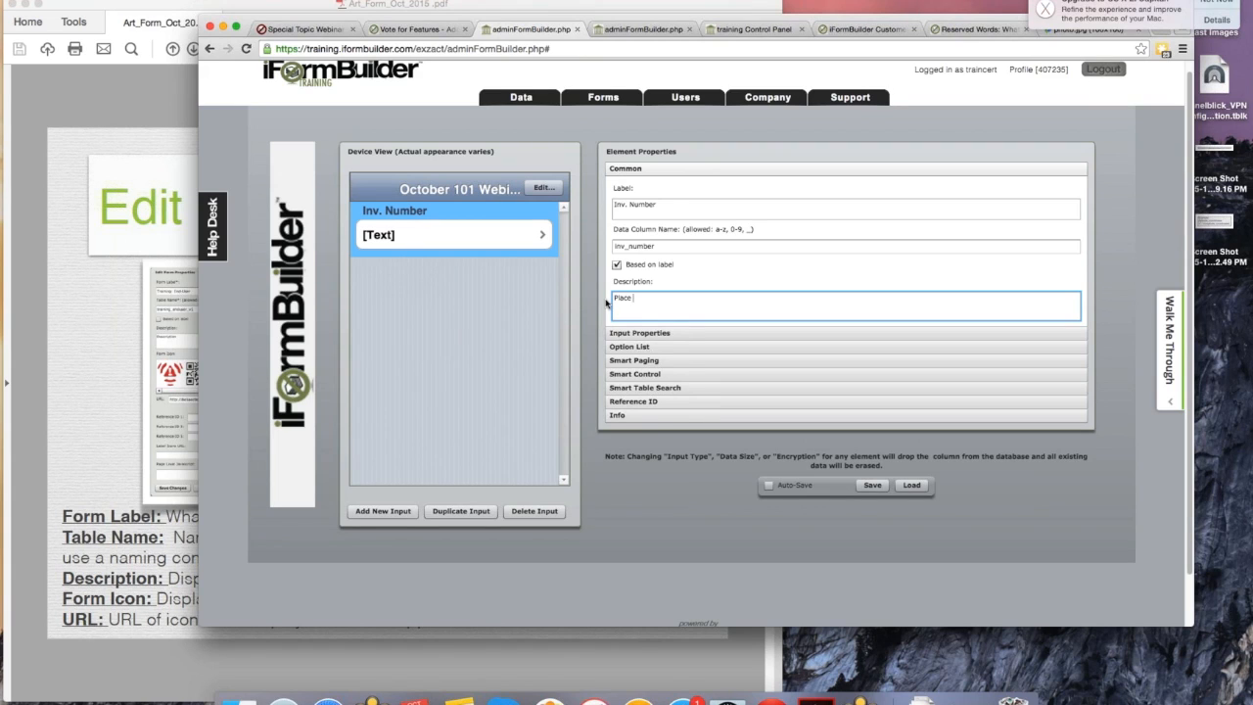
text(t)
text(nv. Number Here)
Set the Inv. Number input type to Number and review the properties offered for that type
click(646, 332)
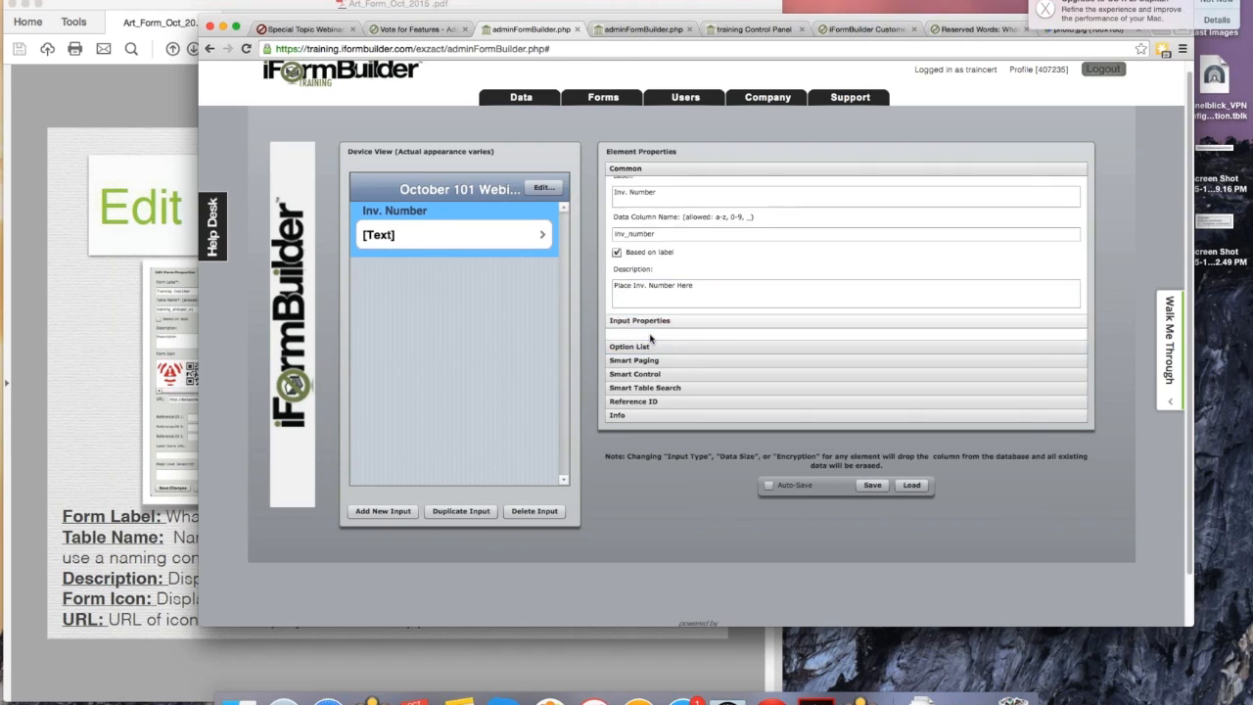
click(771, 218)
key(n)
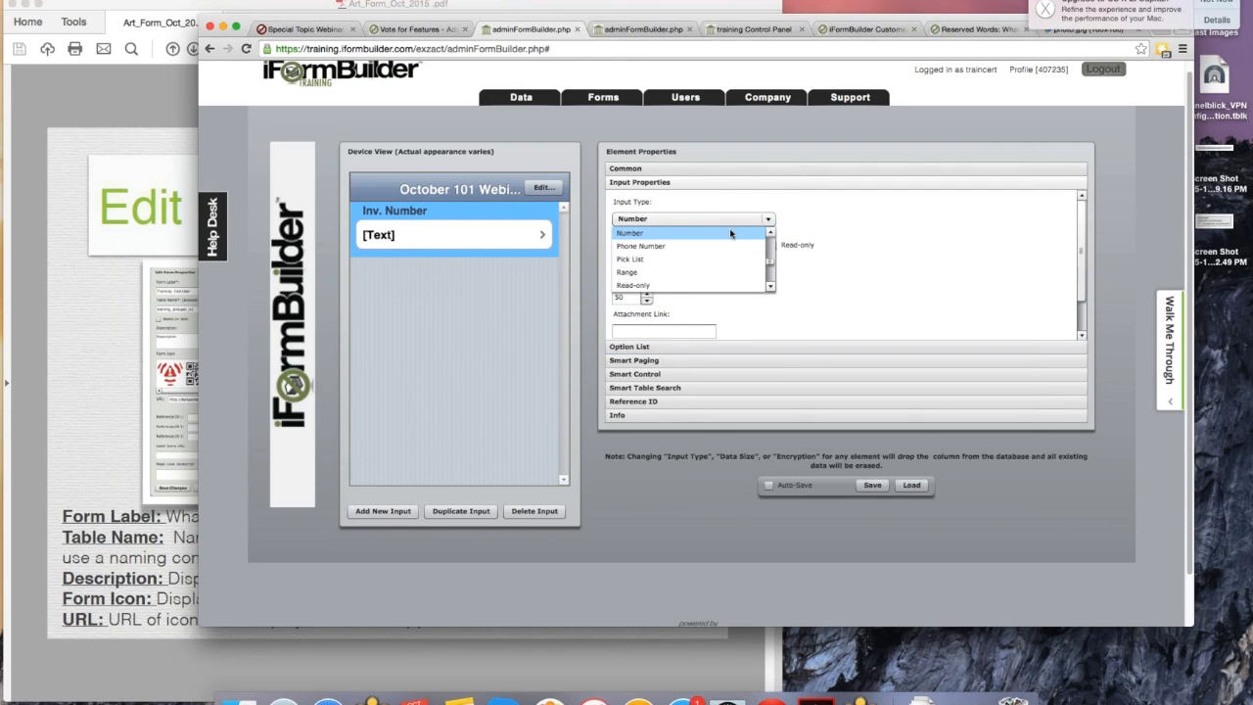
click(731, 232)
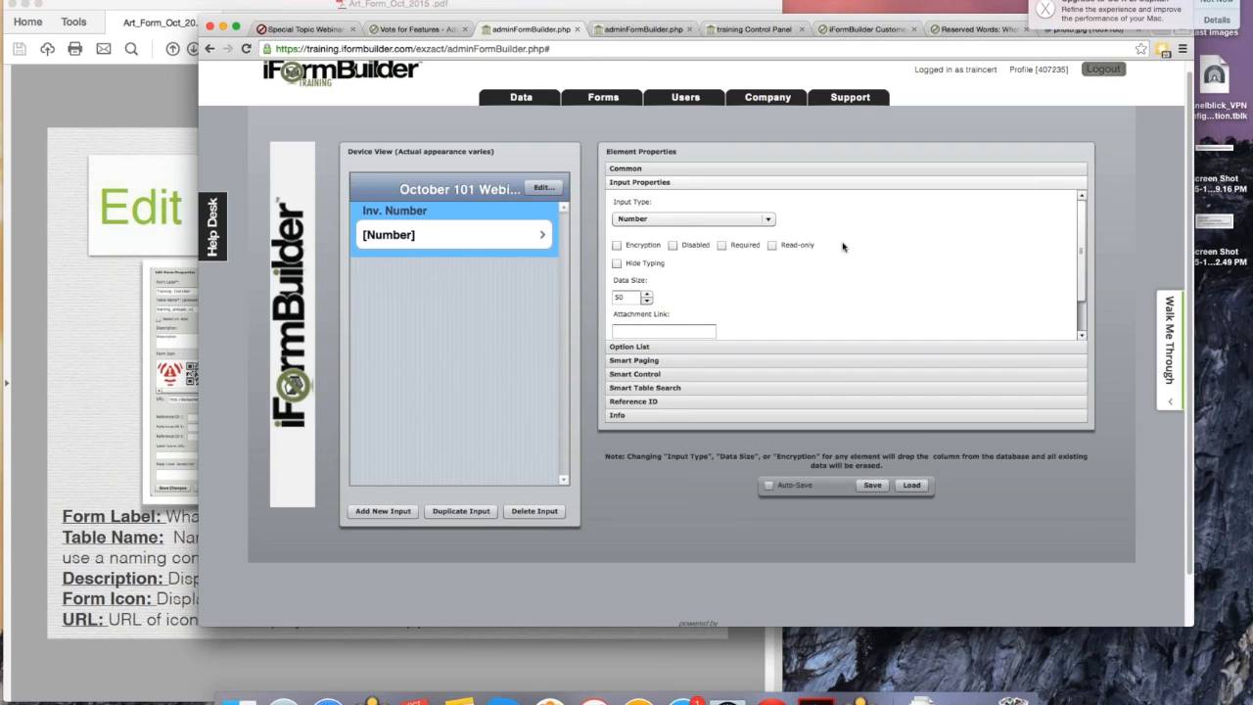
scroll(842, 246, down, 2)
scroll(842, 245, down, 3)
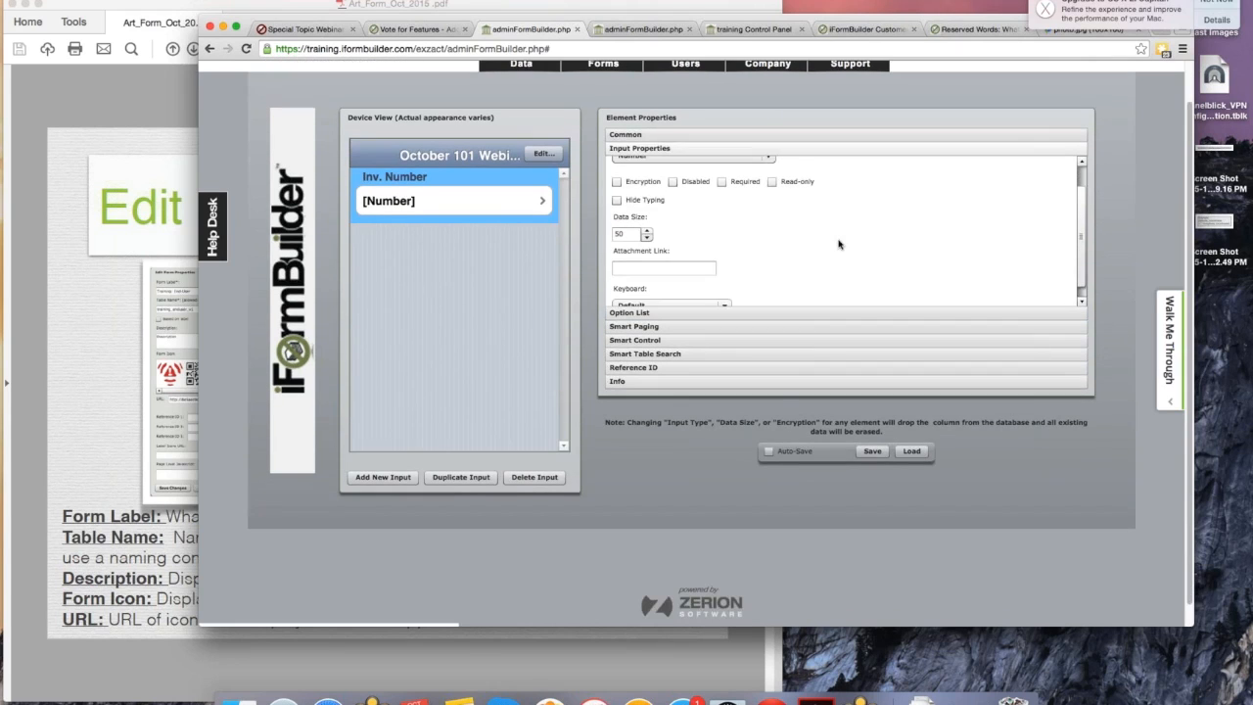
scroll(832, 235, up, 5)
Set the Inv. Number input type to SSN and its mask to INV-###
click(744, 193)
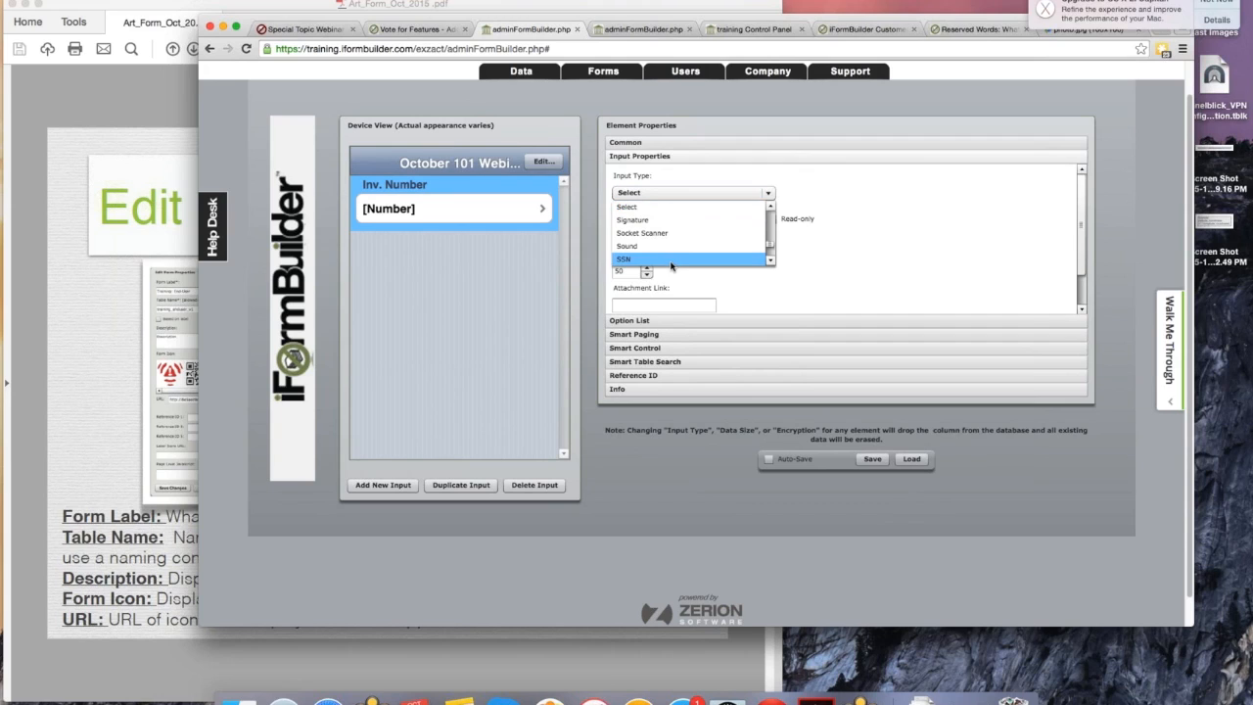
click(671, 260)
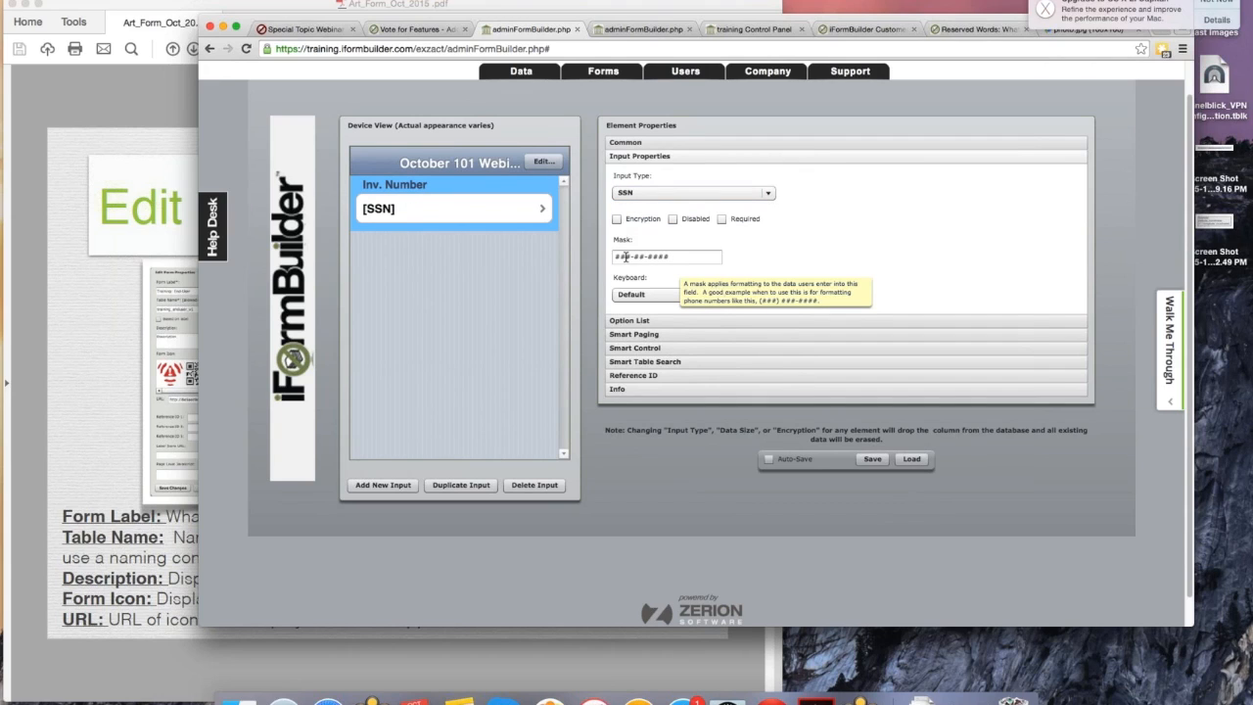
drag(629, 256, 760, 256)
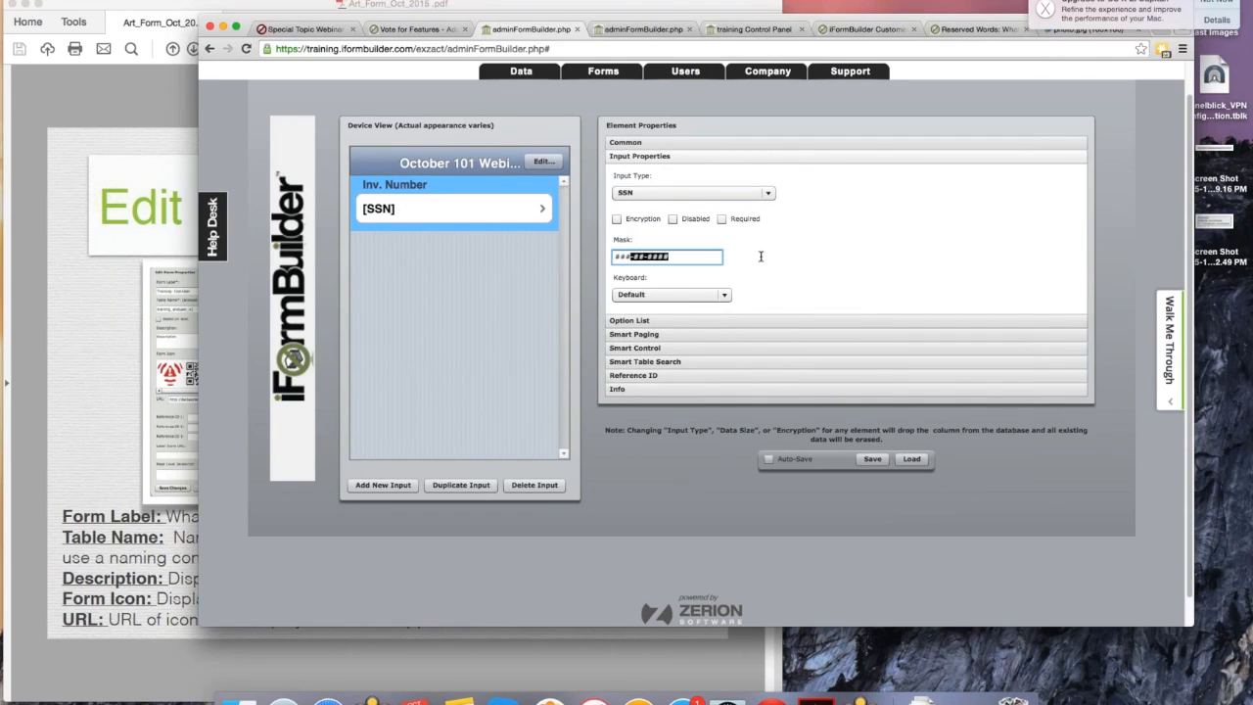
key(BackSpace)
text(INV-)
Set the Inv. Number input's keyboard to Number and Punctuation and save the form
click(733, 298)
click(725, 297)
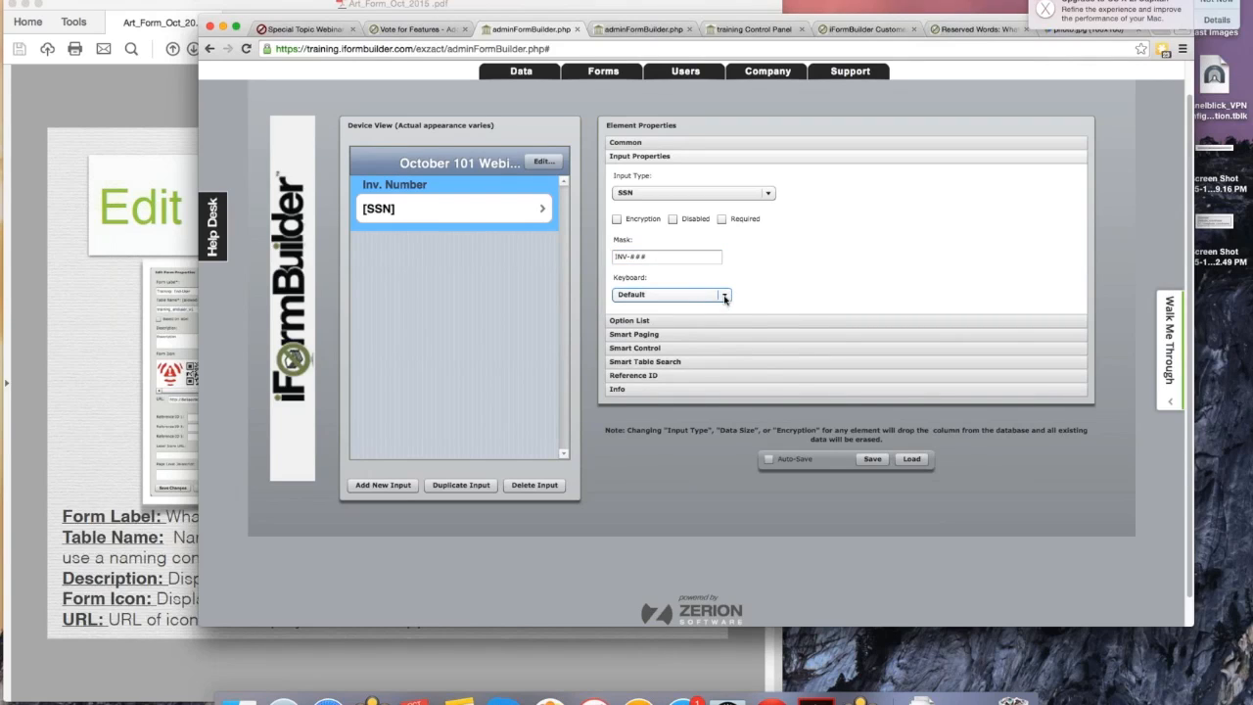
click(724, 297)
drag(727, 321, 727, 342)
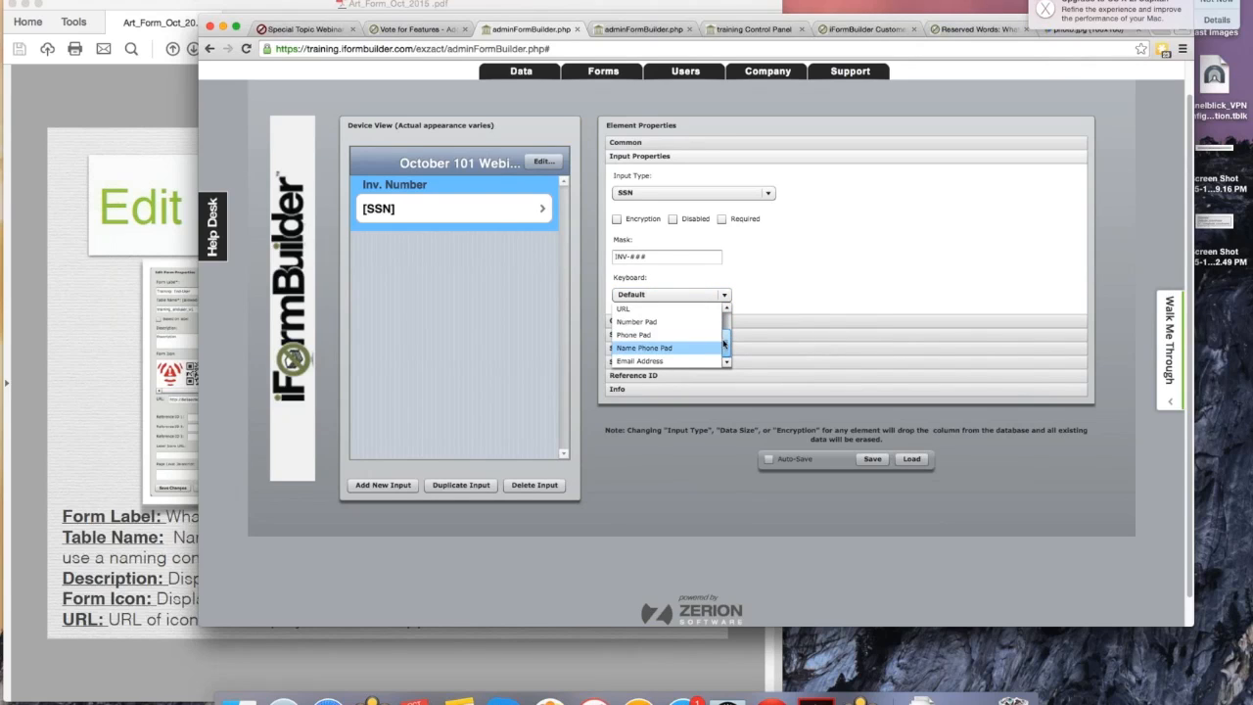
drag(727, 342, 732, 323)
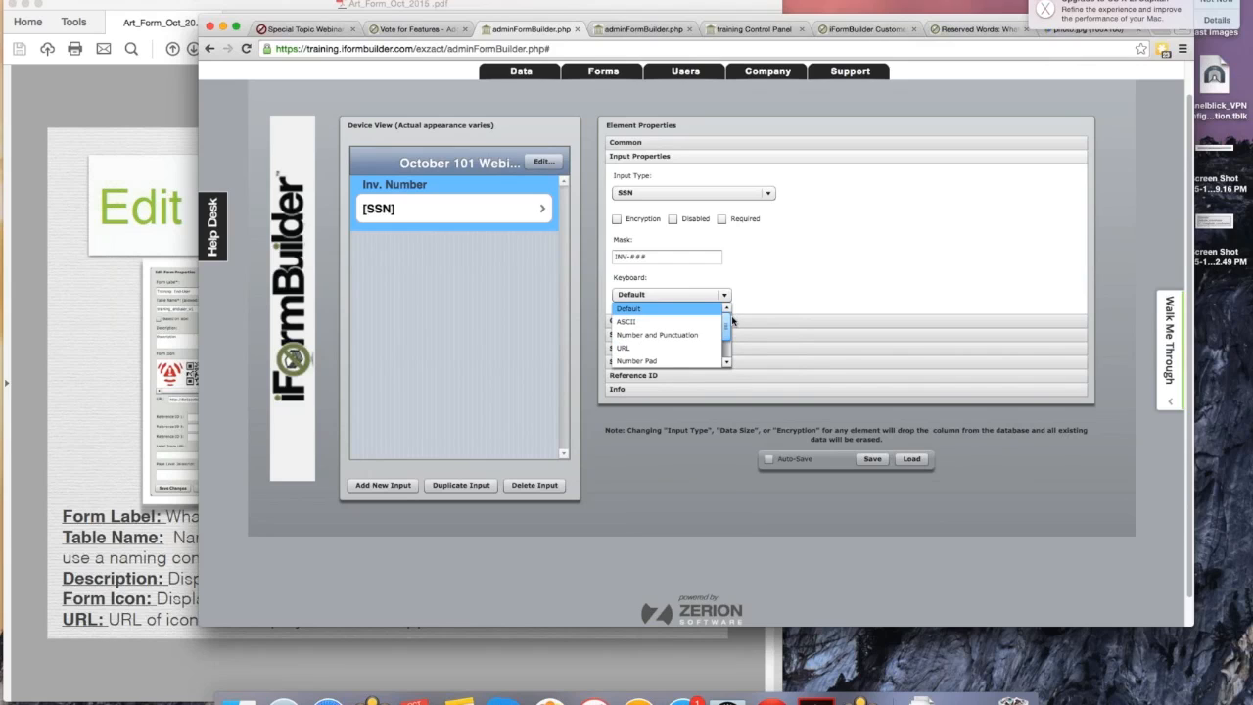
click(713, 335)
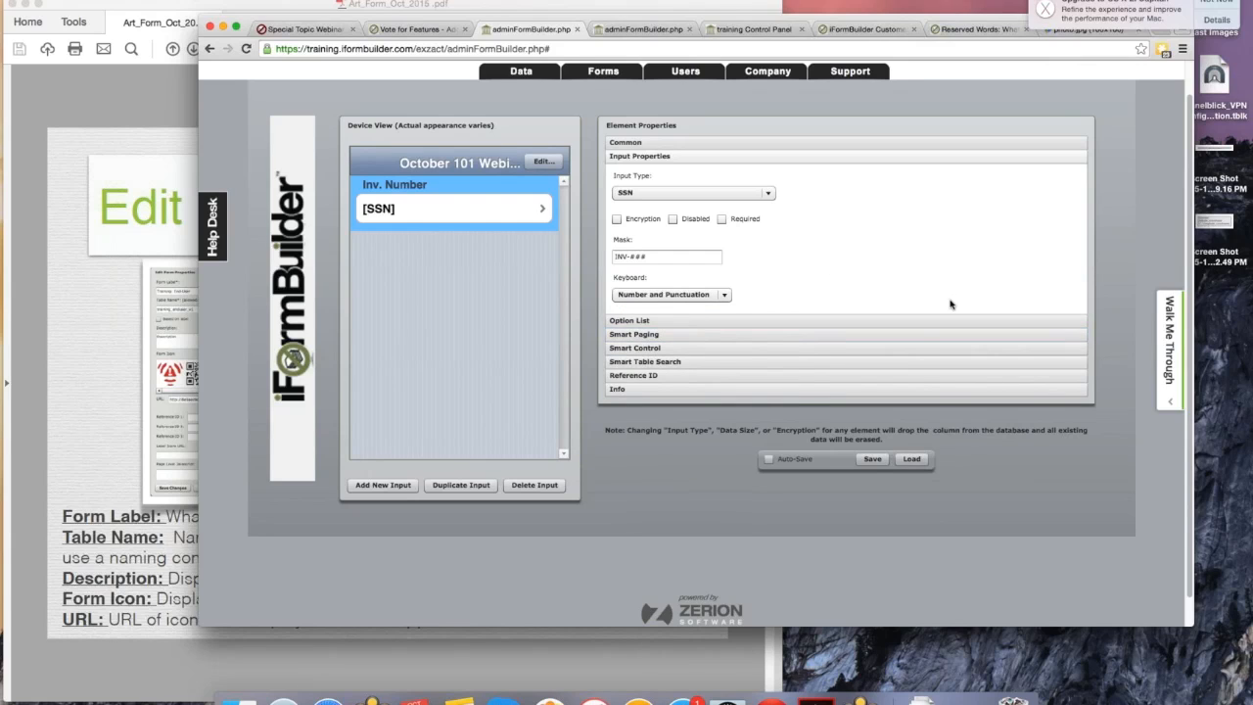
click(873, 459)
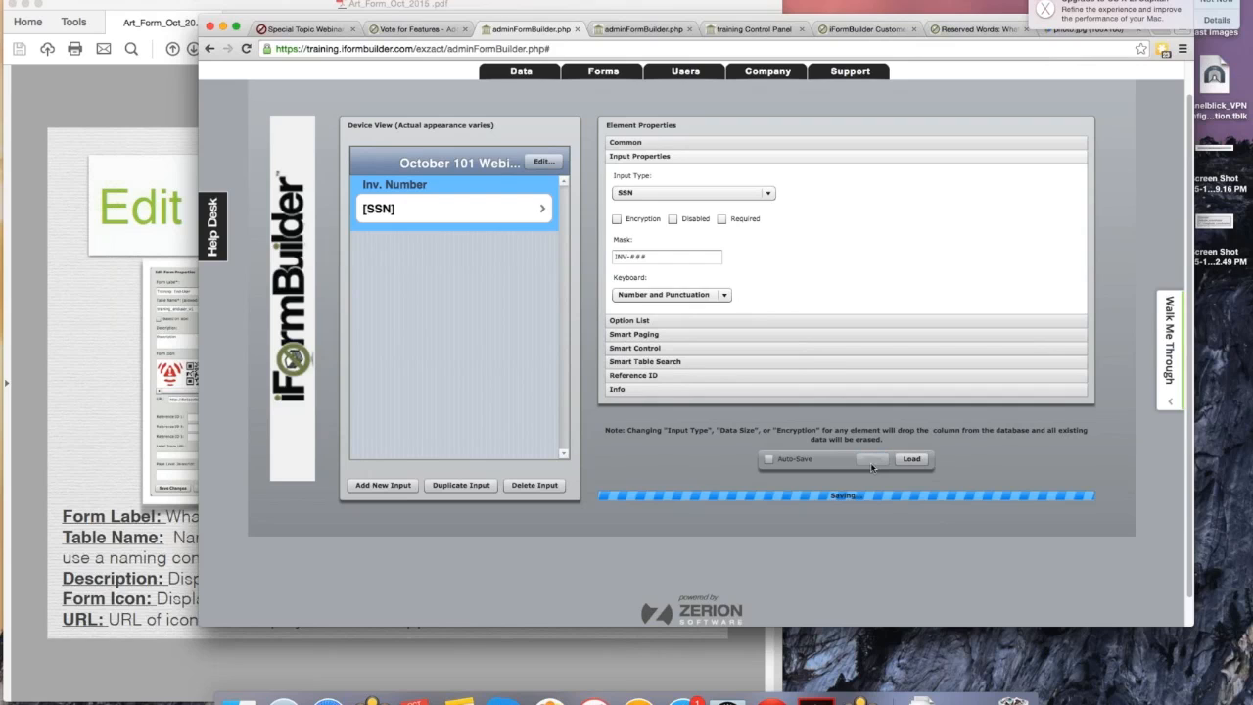
Add a new input to the form below Inv. Number and label it "Select and Item"
click(377, 484)
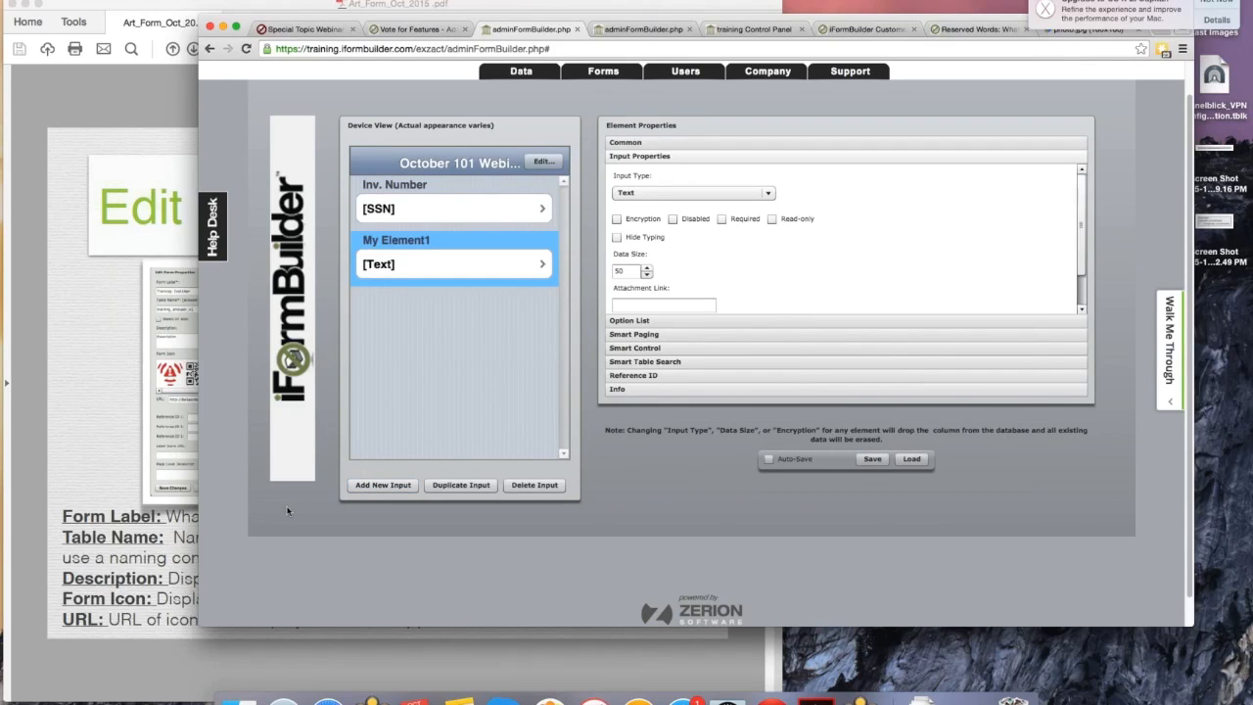
click(636, 146)
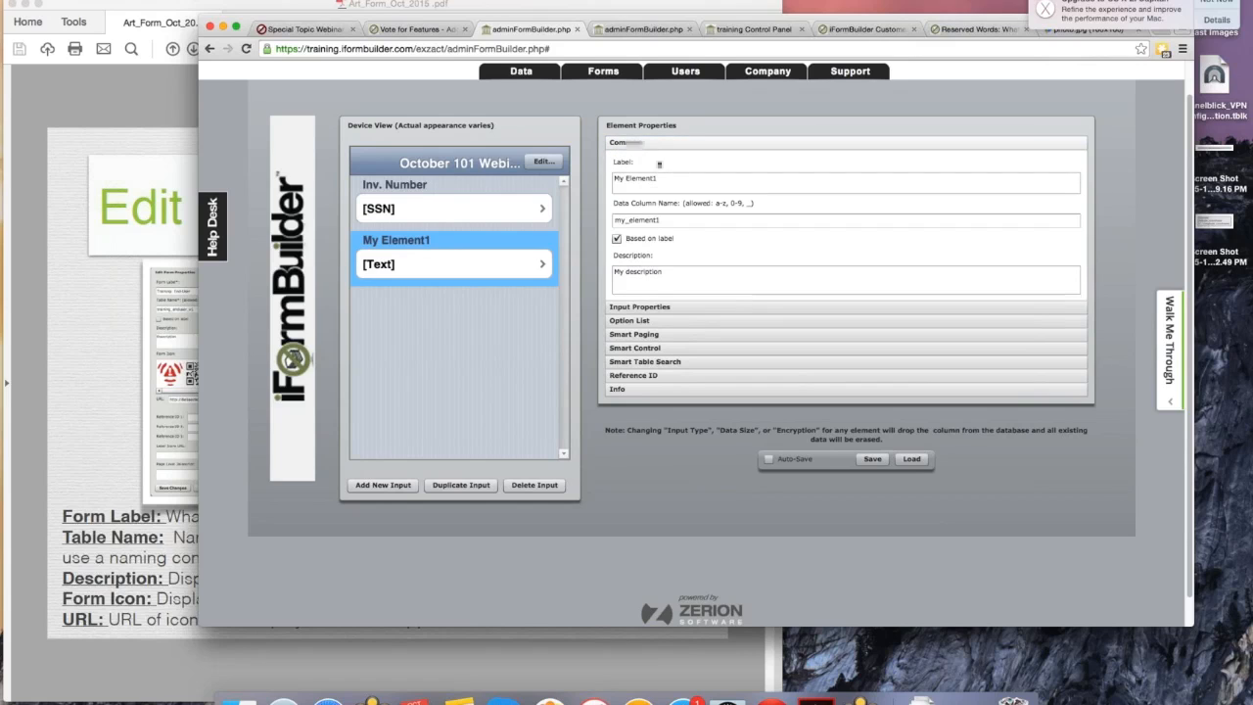
drag(695, 182, 575, 176)
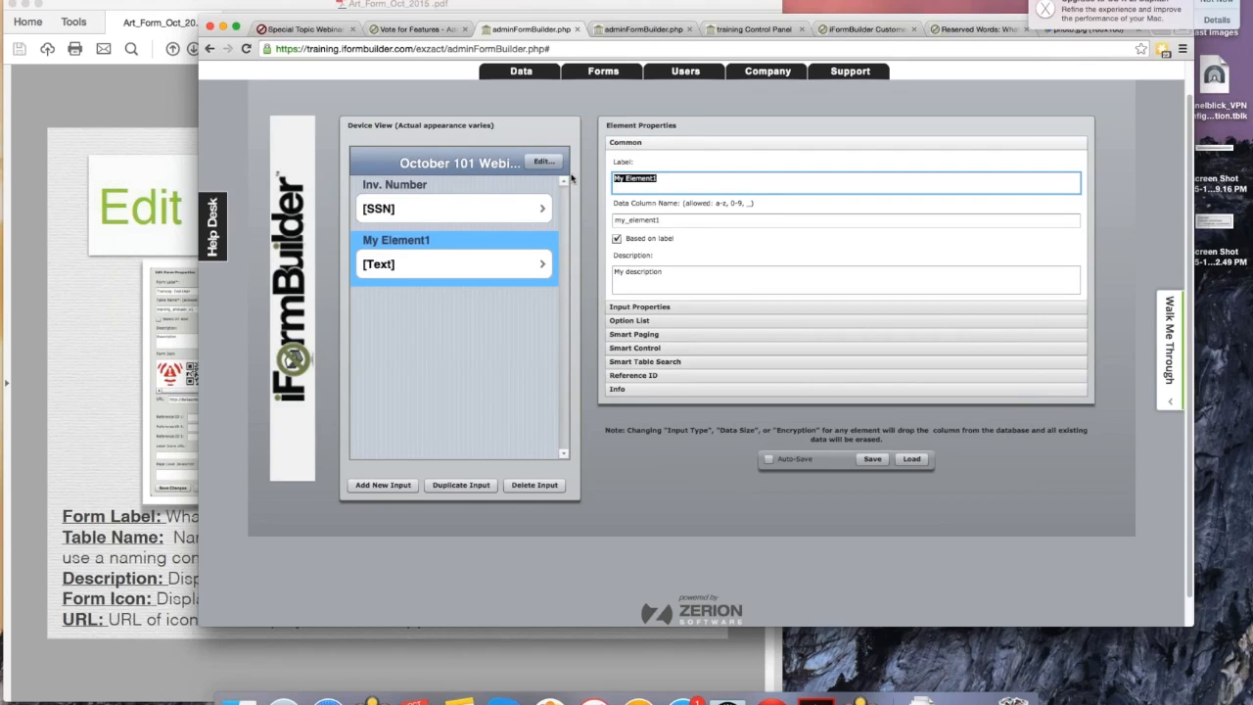
text(IT)
key(BackSpace)
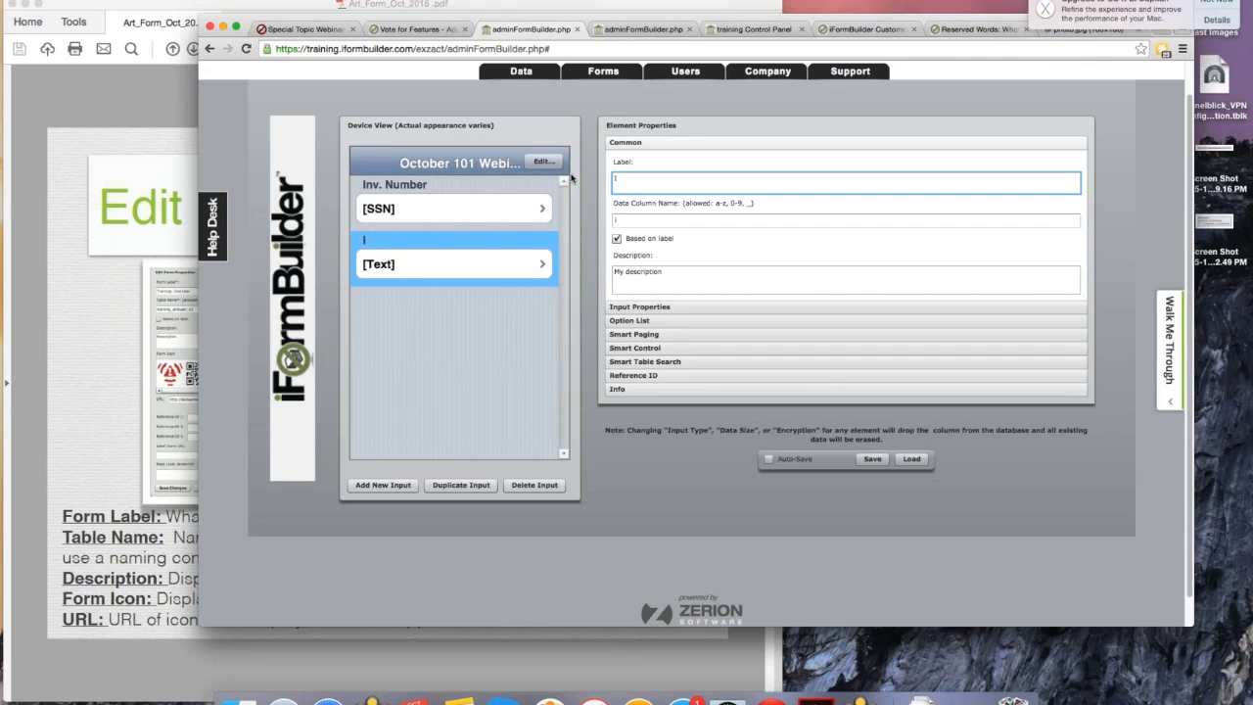
key(BackSpace)
text(Select and Item)
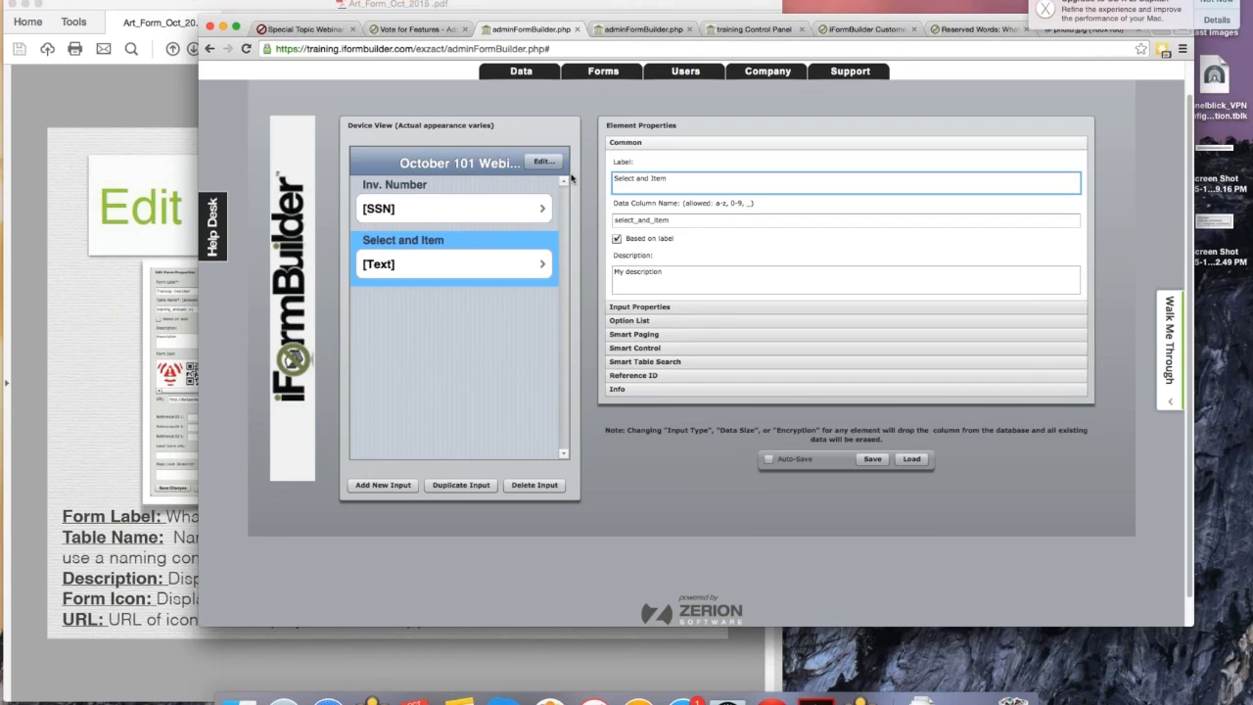
Correct the new input's label to "Select an Item"
click(698, 308)
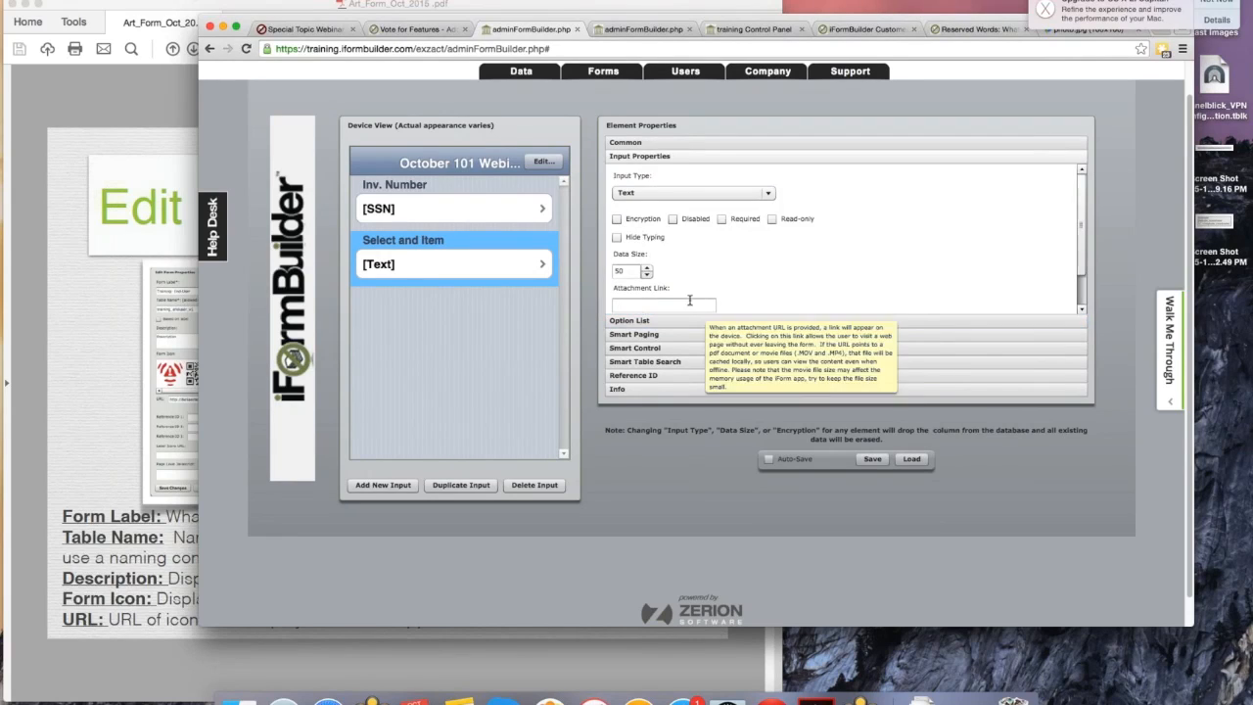
click(633, 142)
click(646, 177)
key(Delete)
key(Delete)
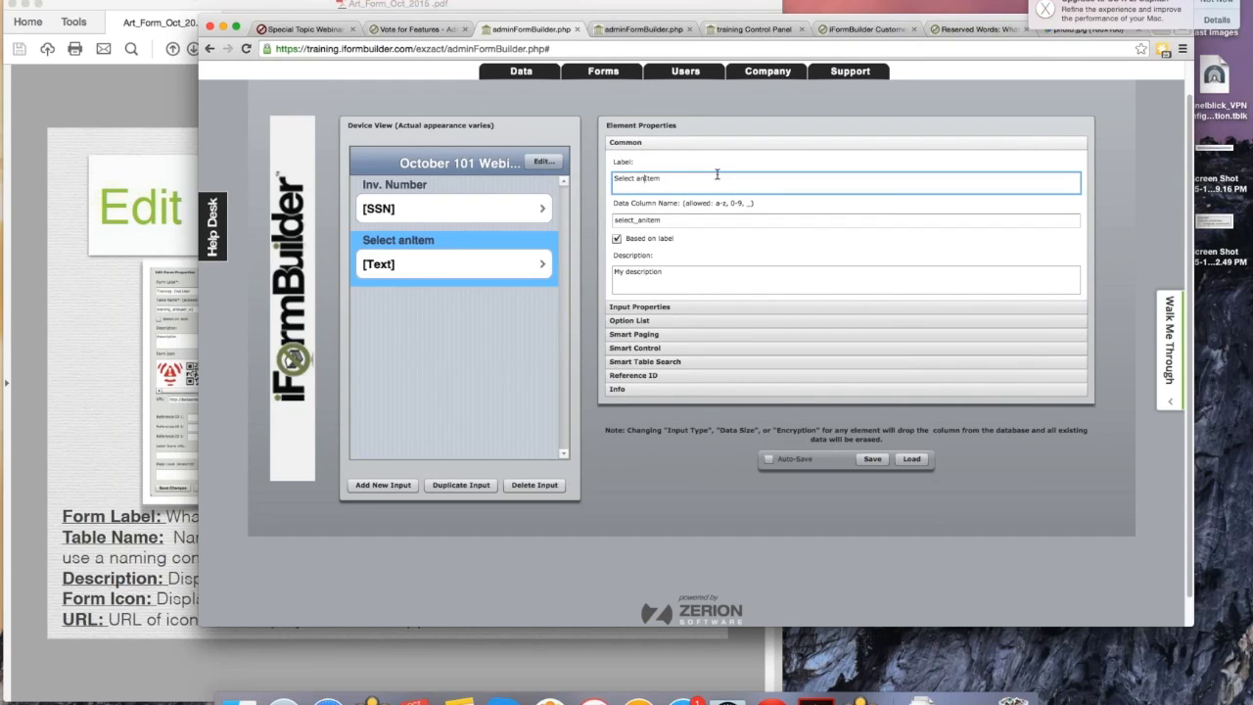
Set the Select an Item input's type to Pick List
click(715, 306)
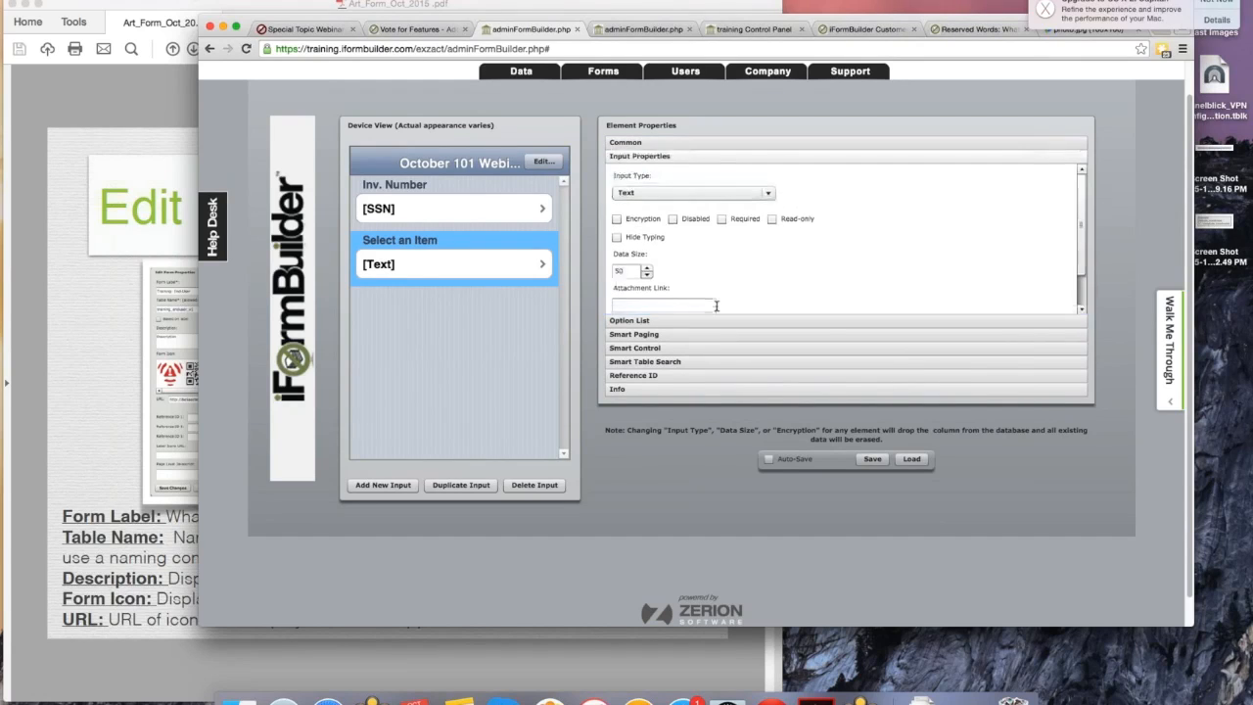
click(768, 194)
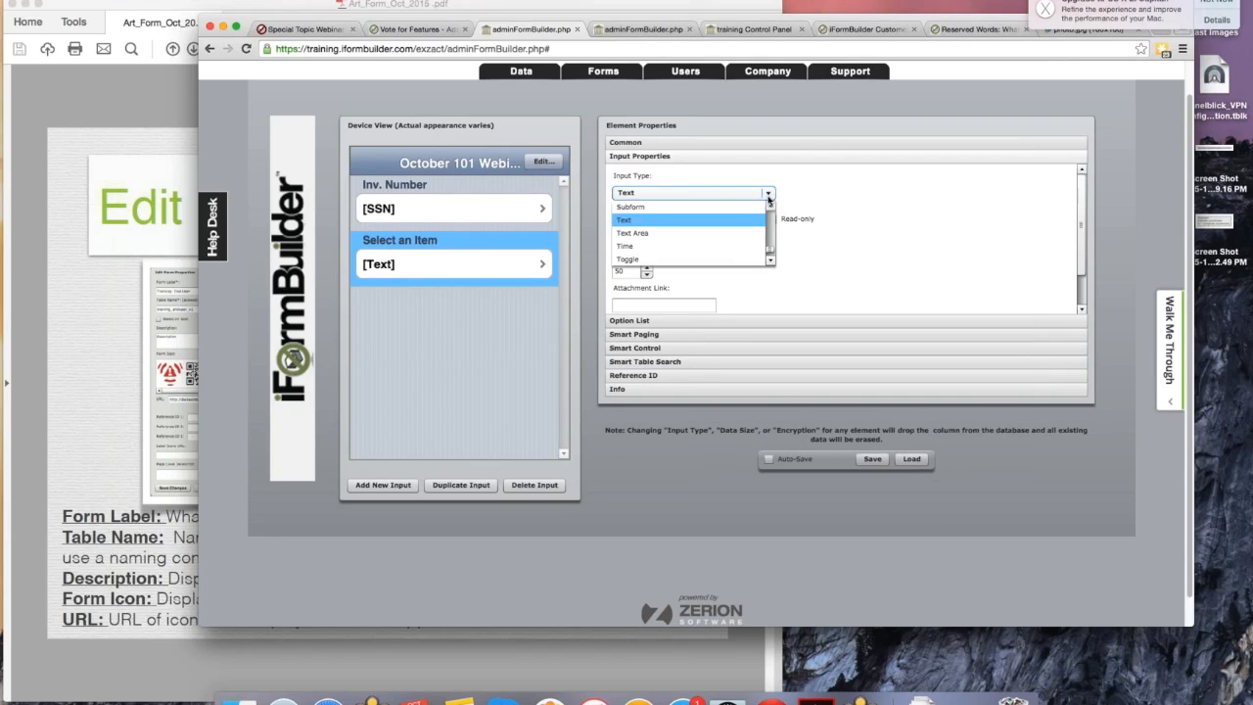
key(p)
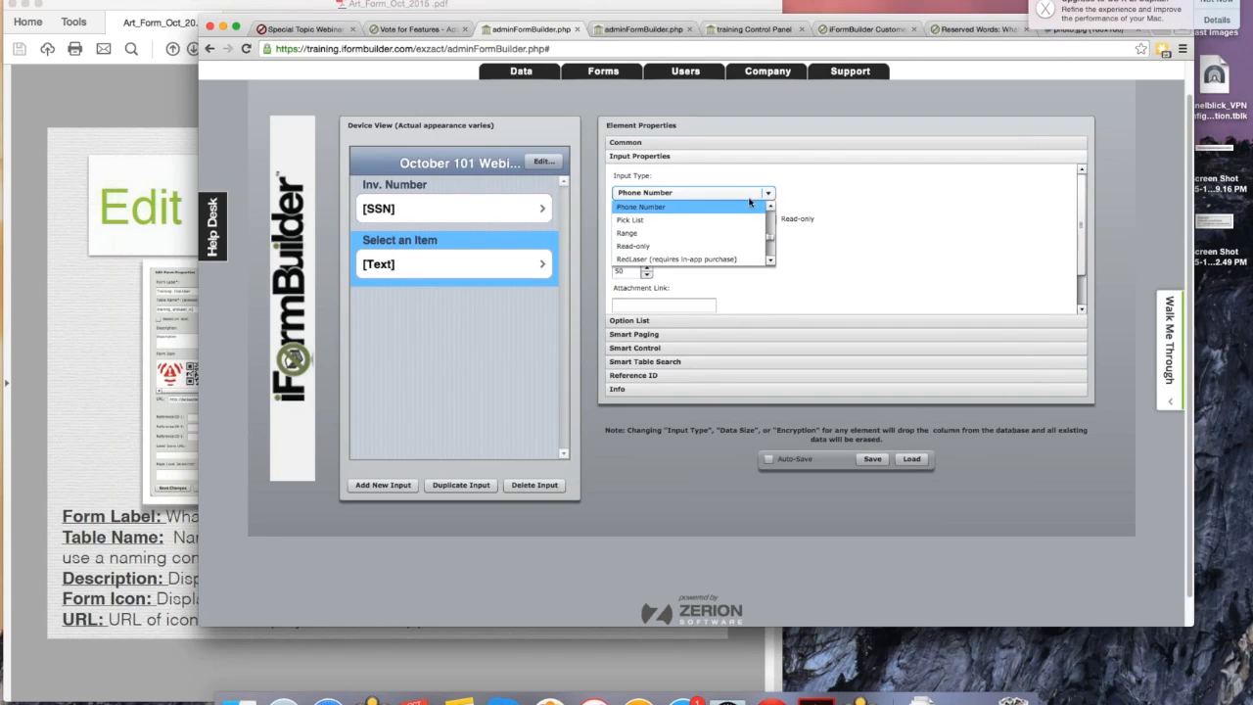
click(700, 220)
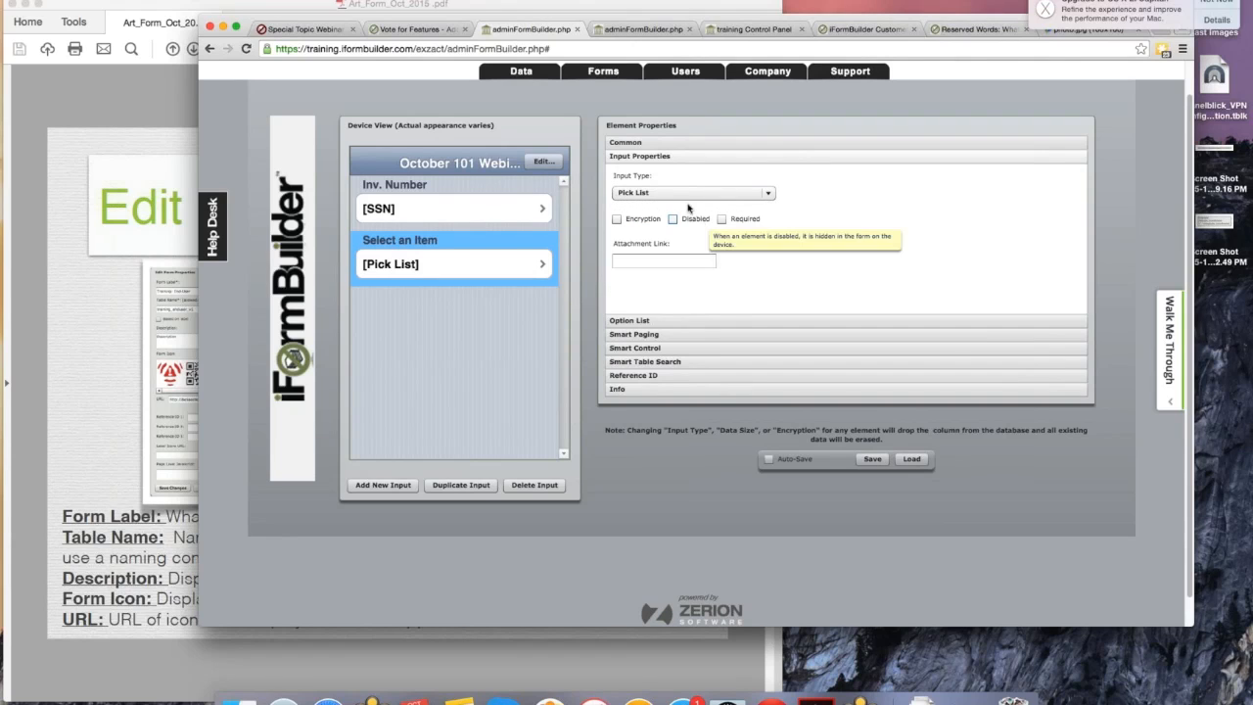
Create a new option list in the Option List Manager and name it "Item Selection"
click(665, 320)
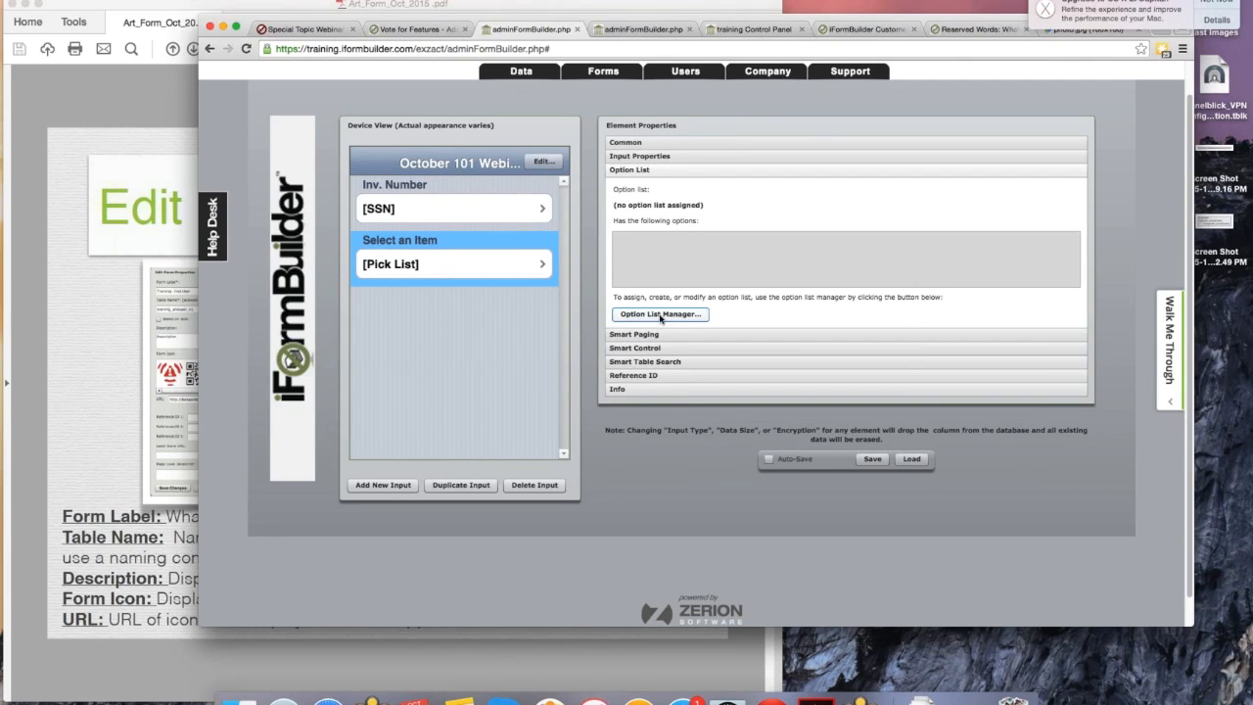
click(660, 315)
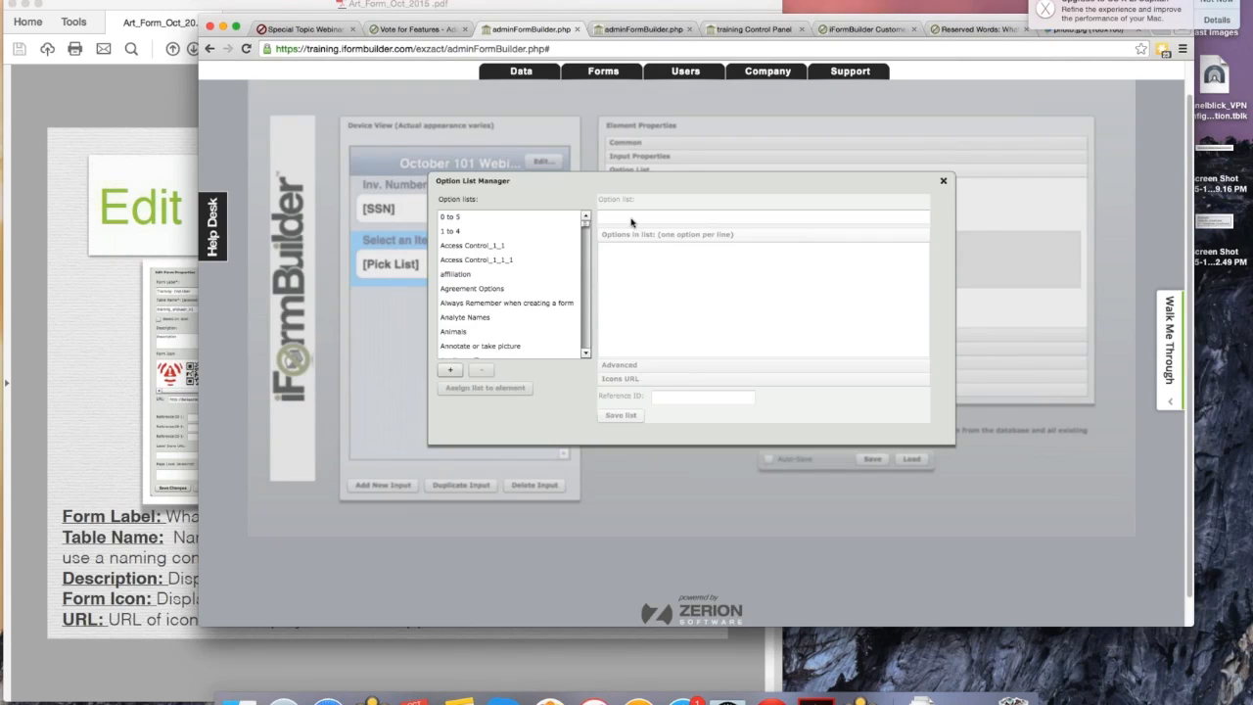
drag(667, 186, 819, 174)
click(602, 358)
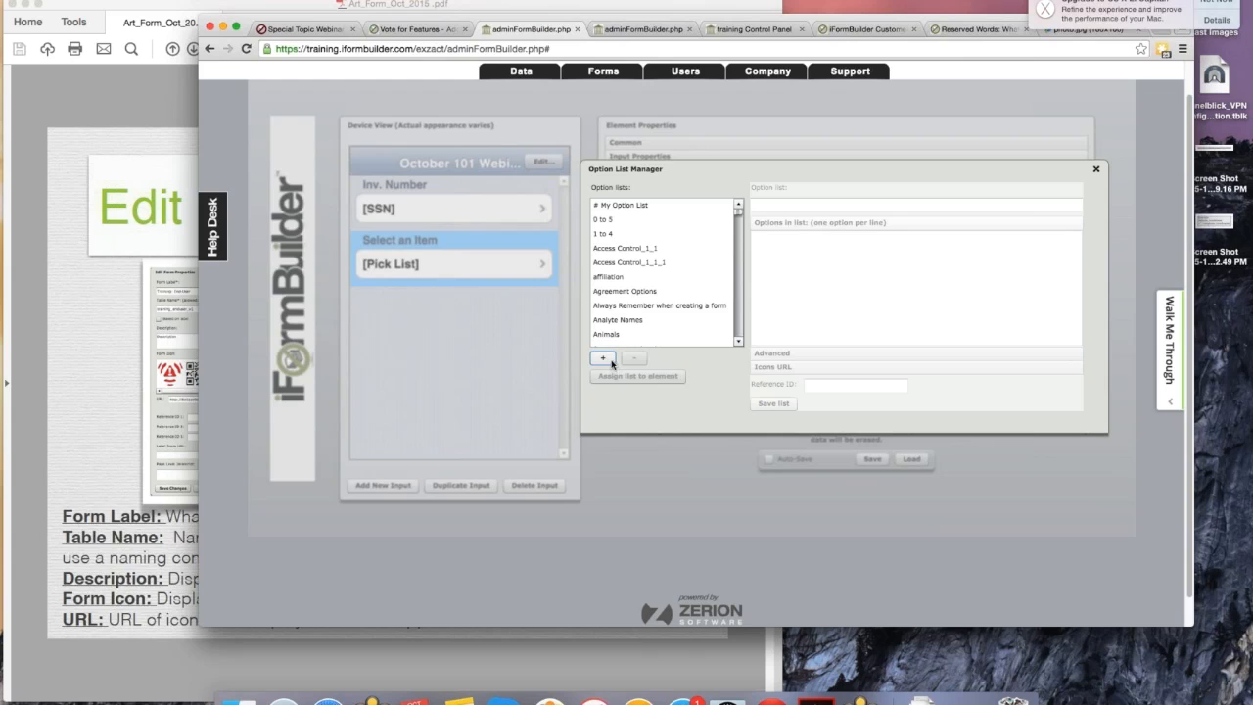
click(617, 205)
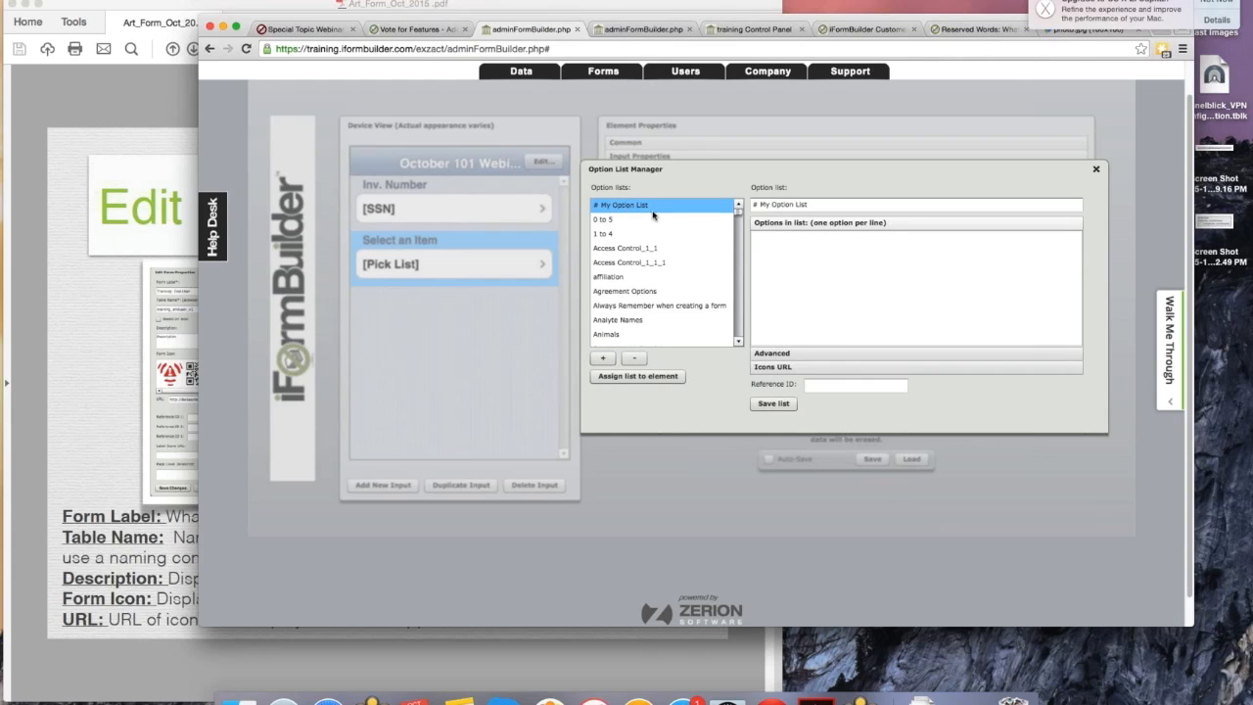
drag(831, 206, 705, 210)
key(BackSpace)
text(Item)
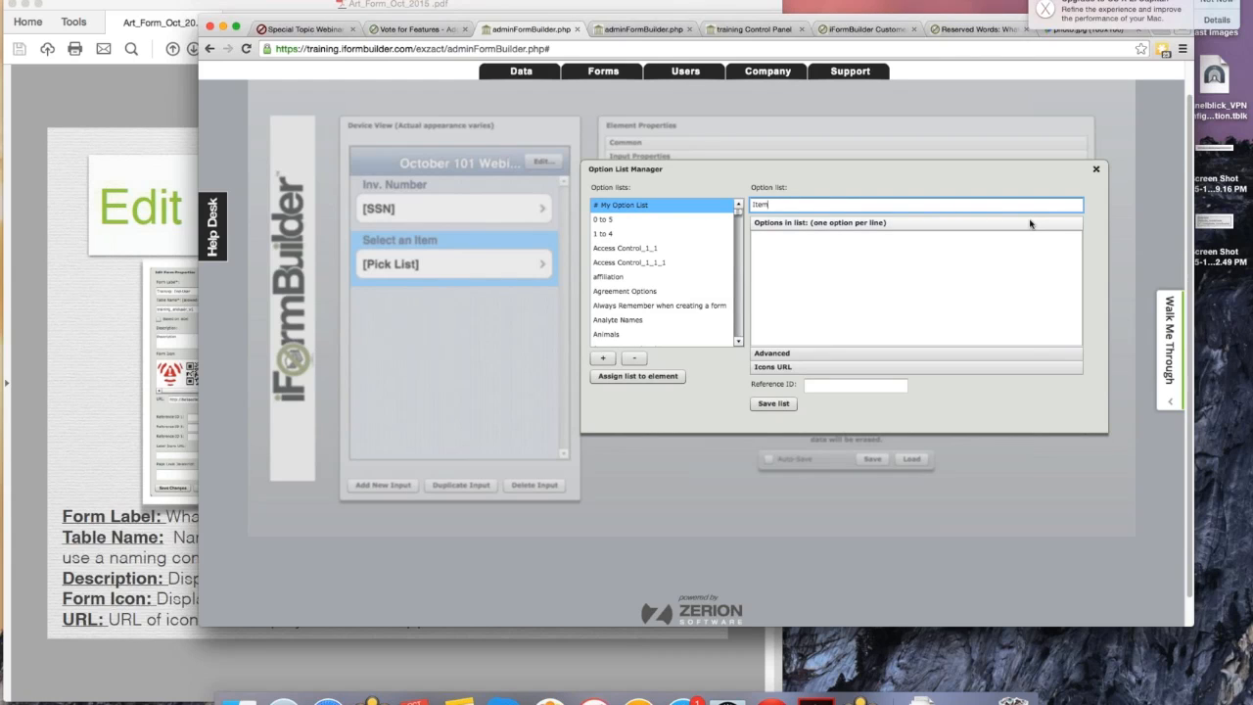
text( Selection)
Fill the Item Selection list with TV's, VCR, DCD, CD Player, Record Player, Discman and Walkman, and save the list
click(1003, 248)
text(TV's )
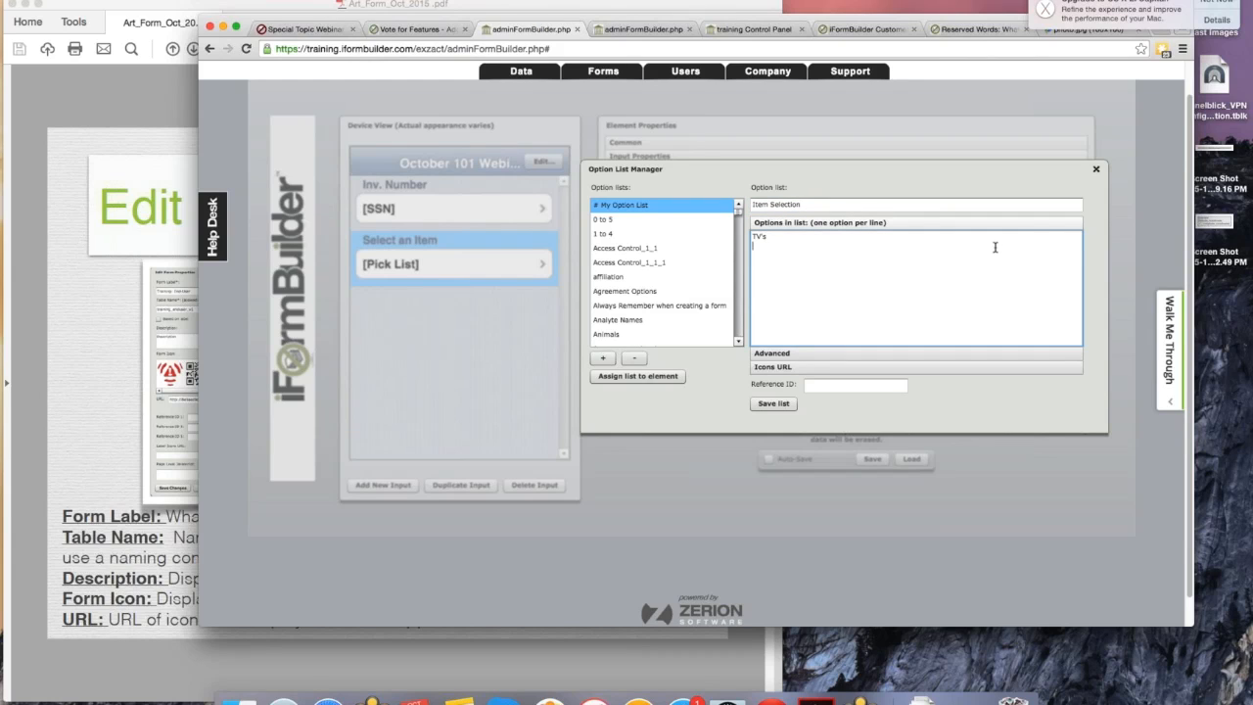
text(VC)
text(R )
text(DCD )
text(CD PLaye)
key(BackSpace)
key(BackSpace)
key(BackSpace)
text(layer )
text(Record P)
text(layer )
text(D)
text(iscman )
text(Walkman)
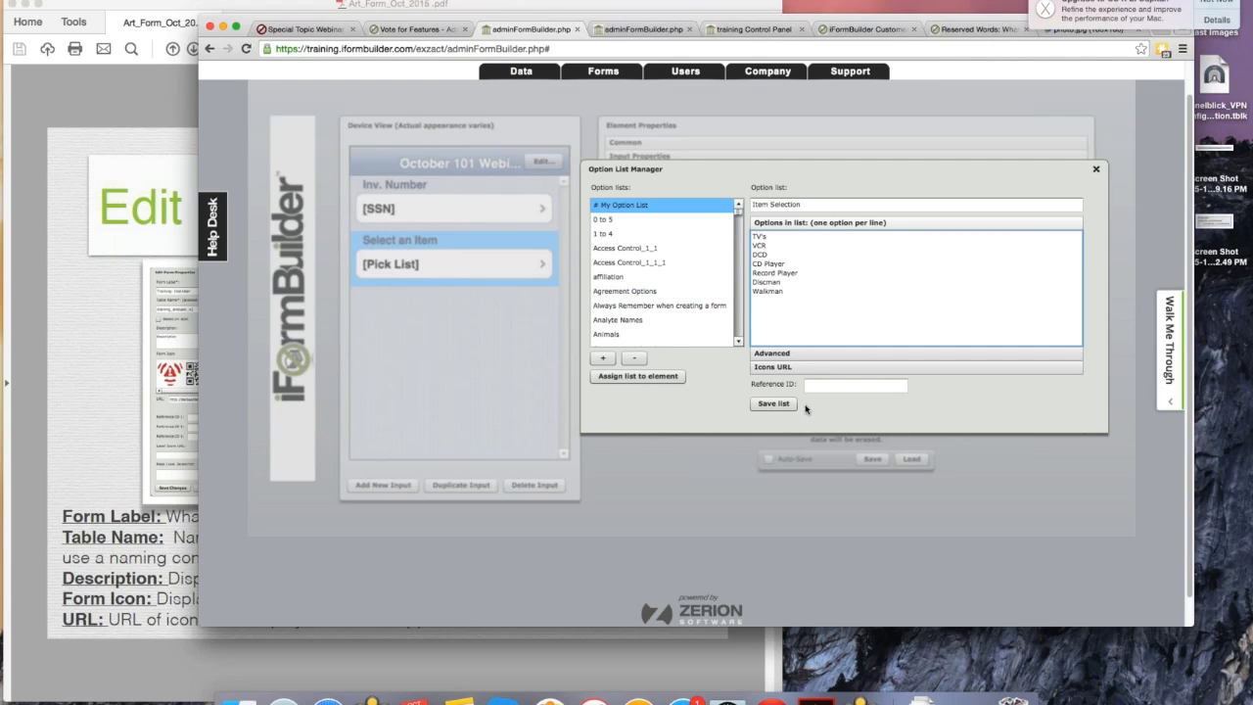
mouse_move(843, 290)
mouse_move(859, 309)
click(786, 404)
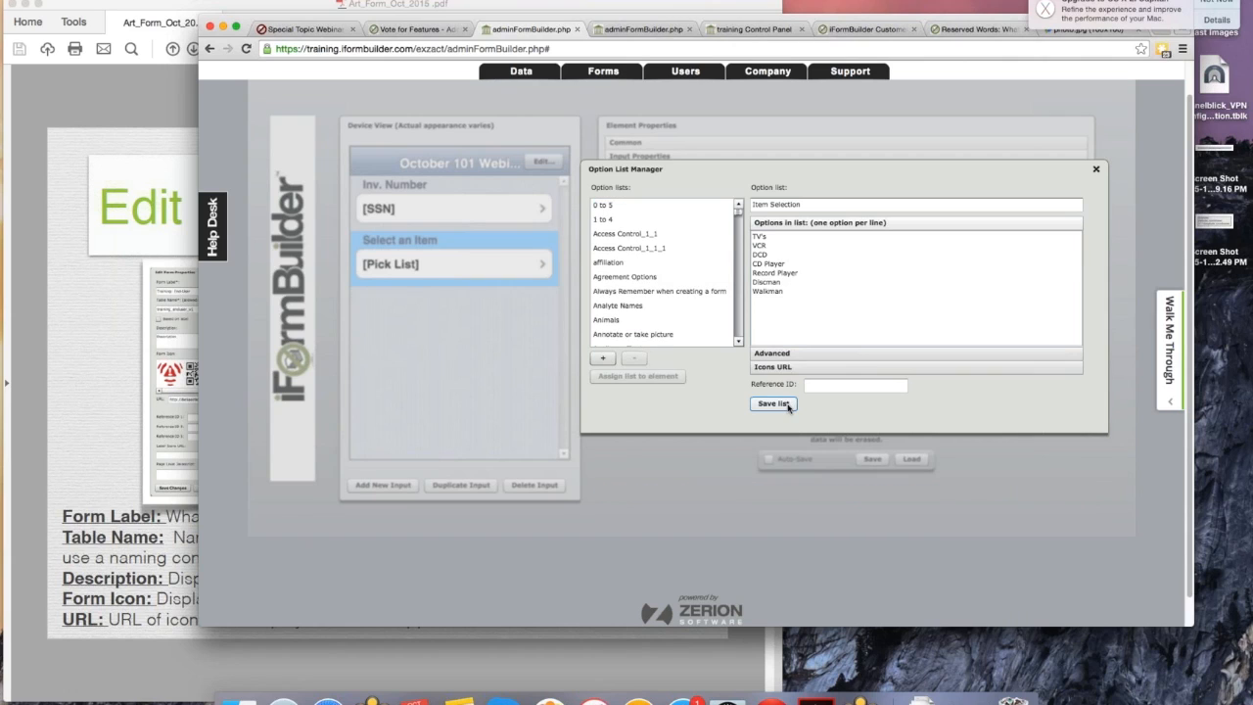
Find the Item Selection list among the option lists and assign it to the Select an Item input
scroll(738, 241, down, 3)
scroll(738, 241, down, 10)
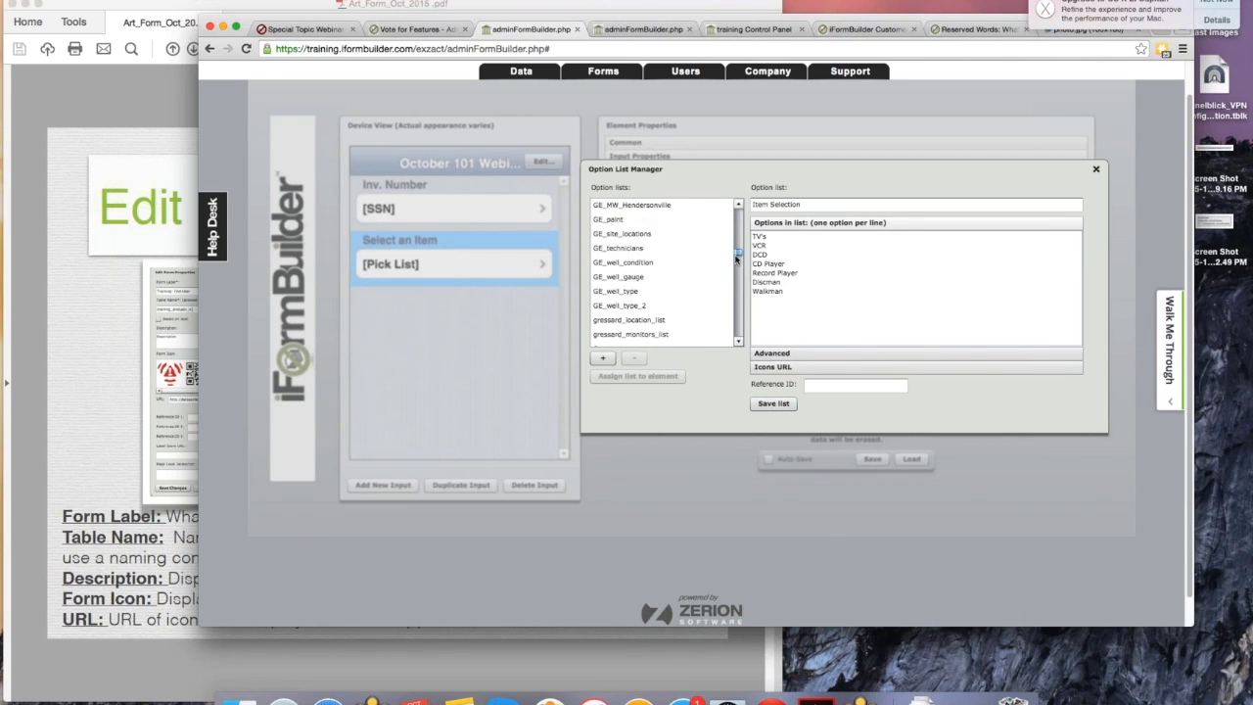
click(676, 250)
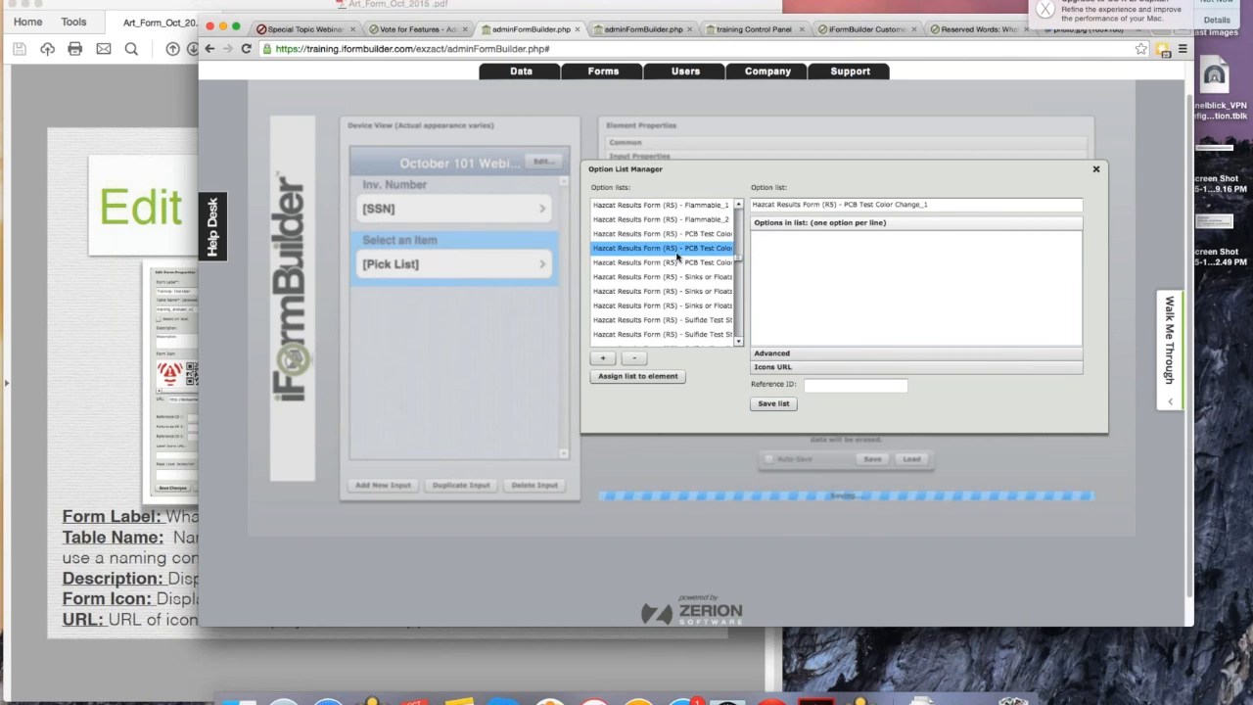
key(i)
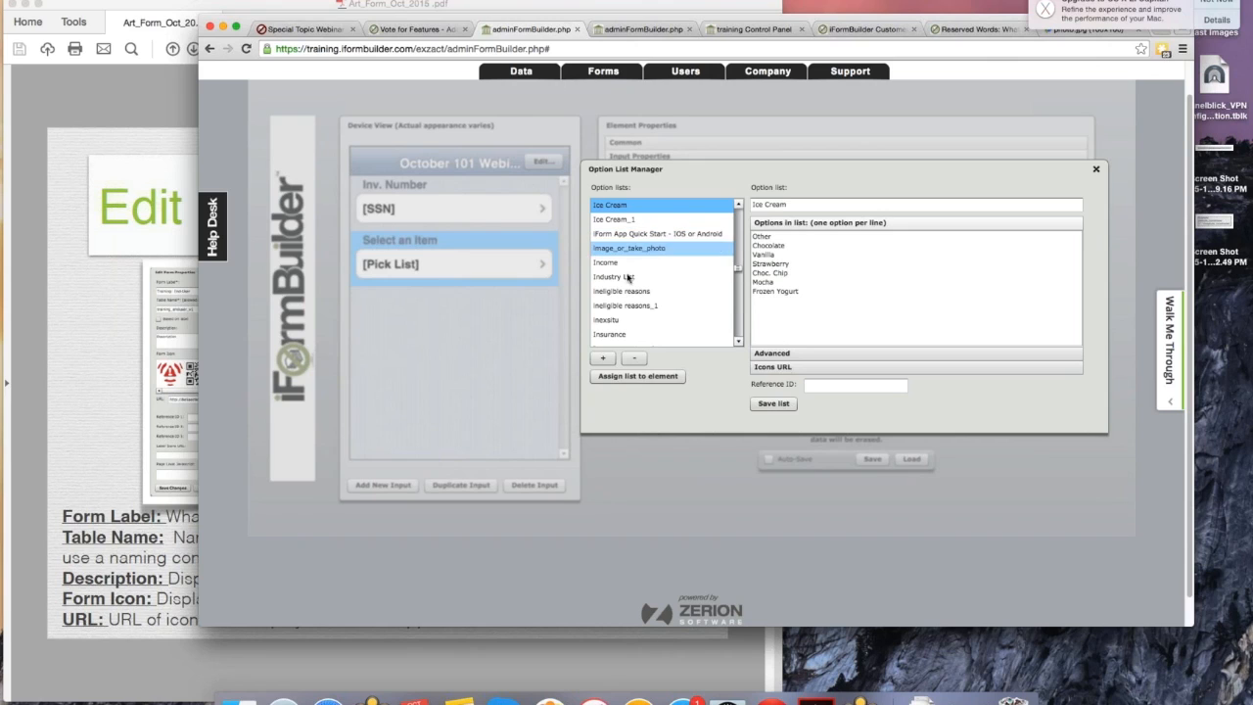
click(739, 206)
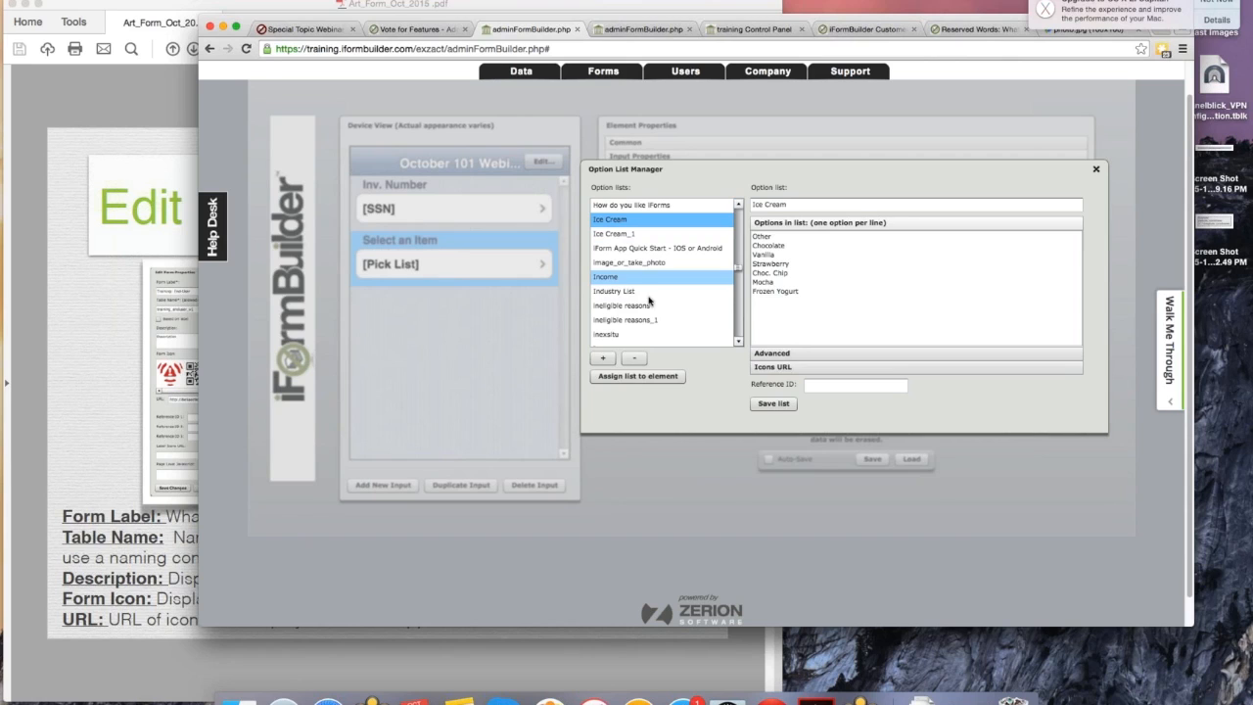
scroll(648, 302, down, 3)
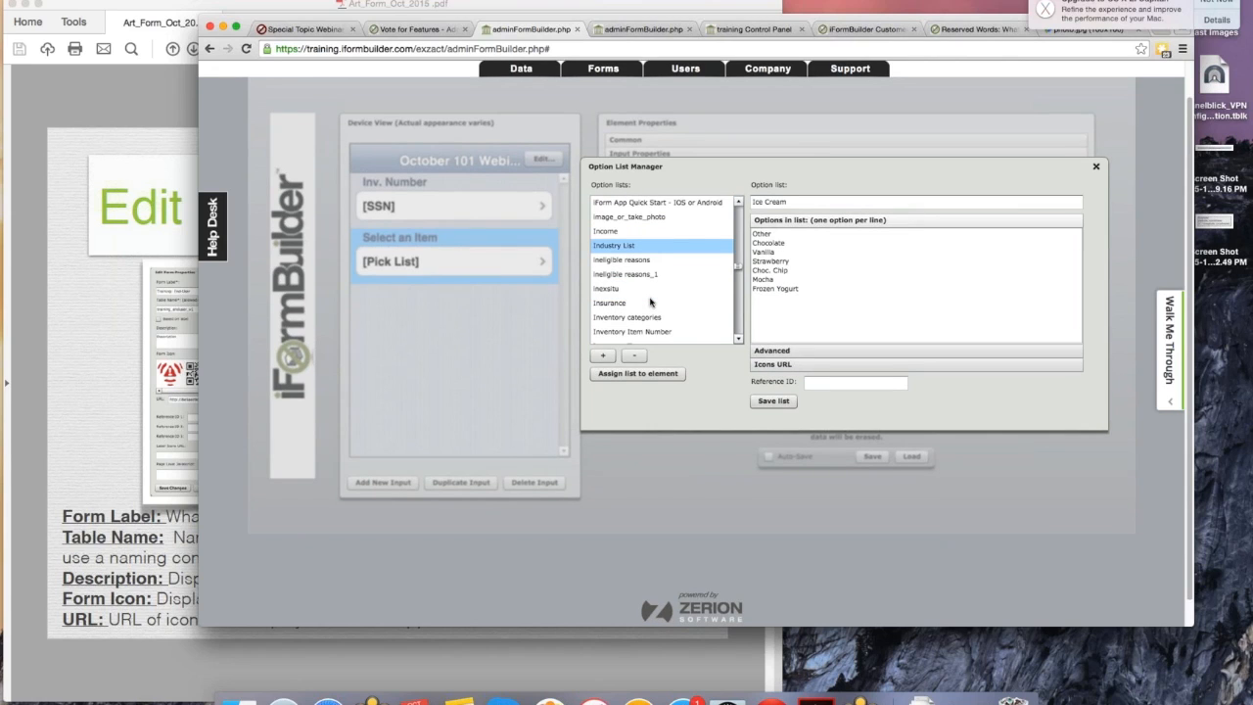
scroll(650, 302, down, 5)
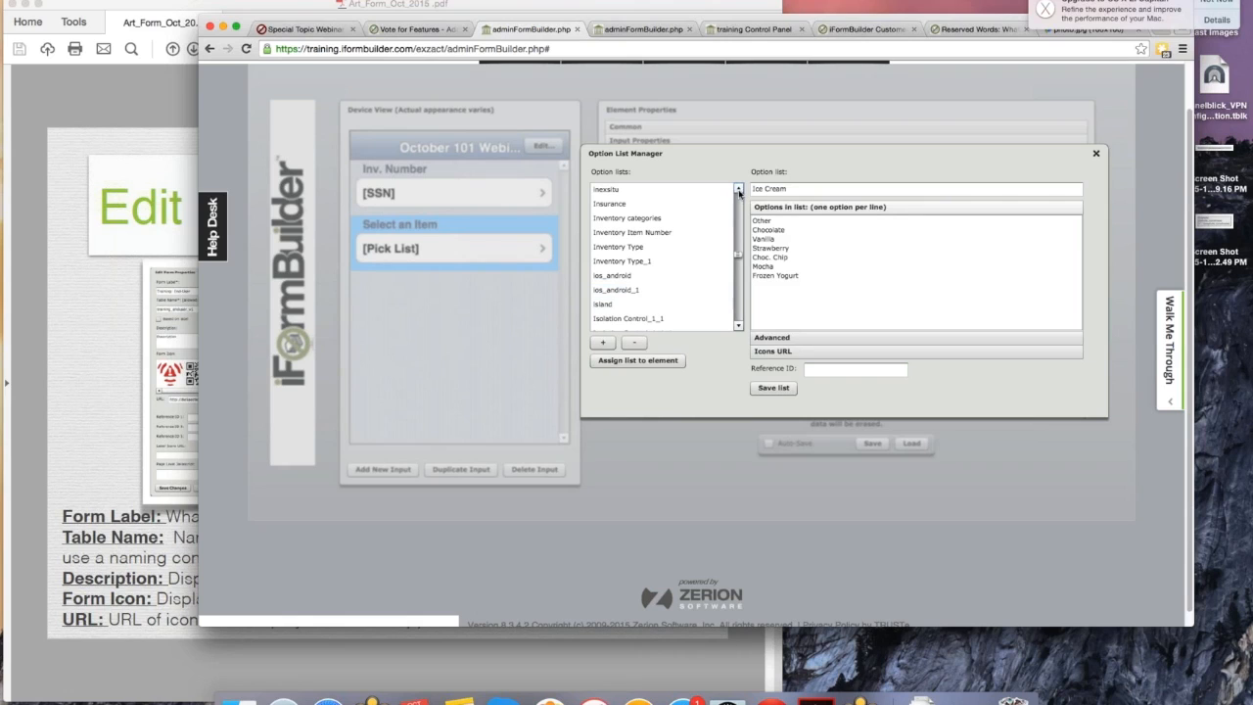
click(678, 232)
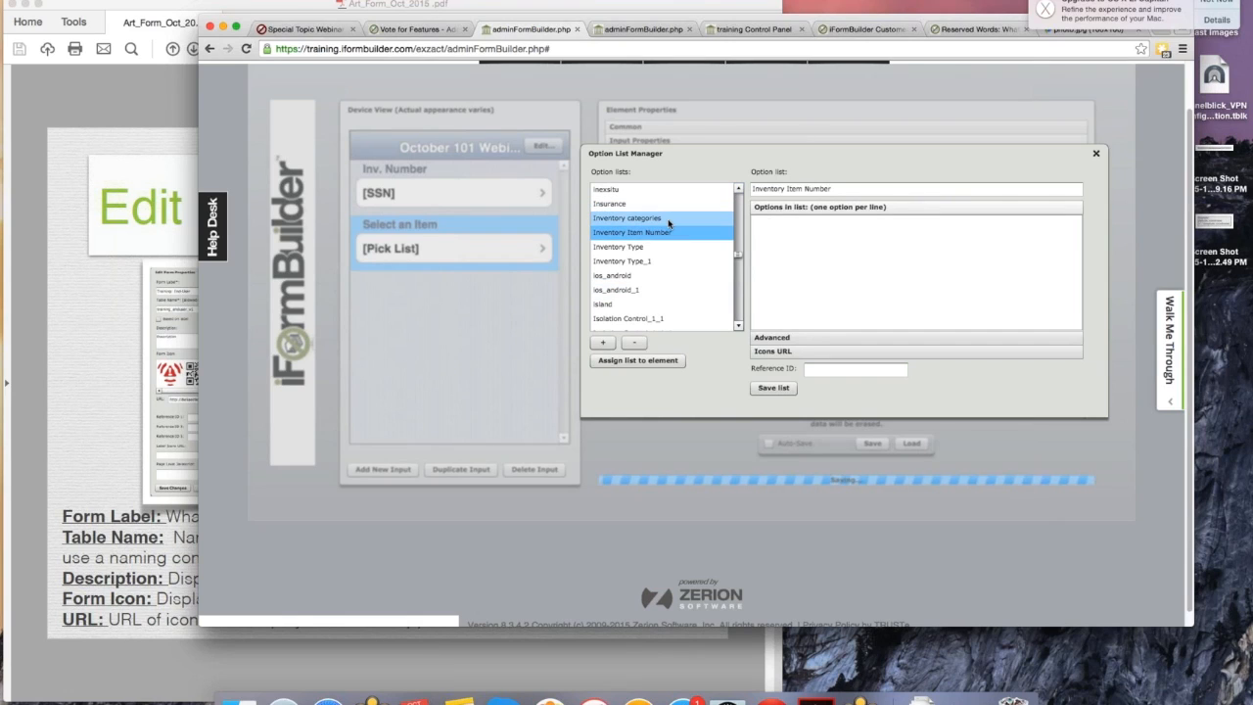
click(675, 208)
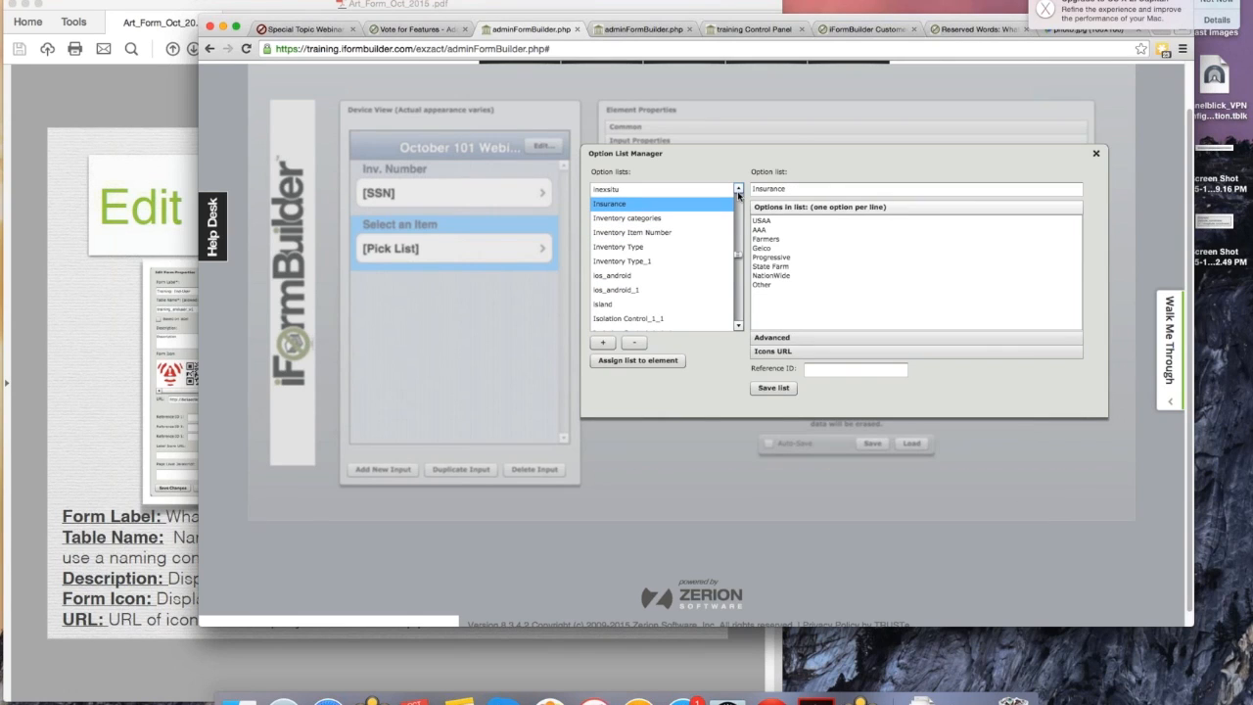
click(739, 326)
click(739, 326)
click(740, 326)
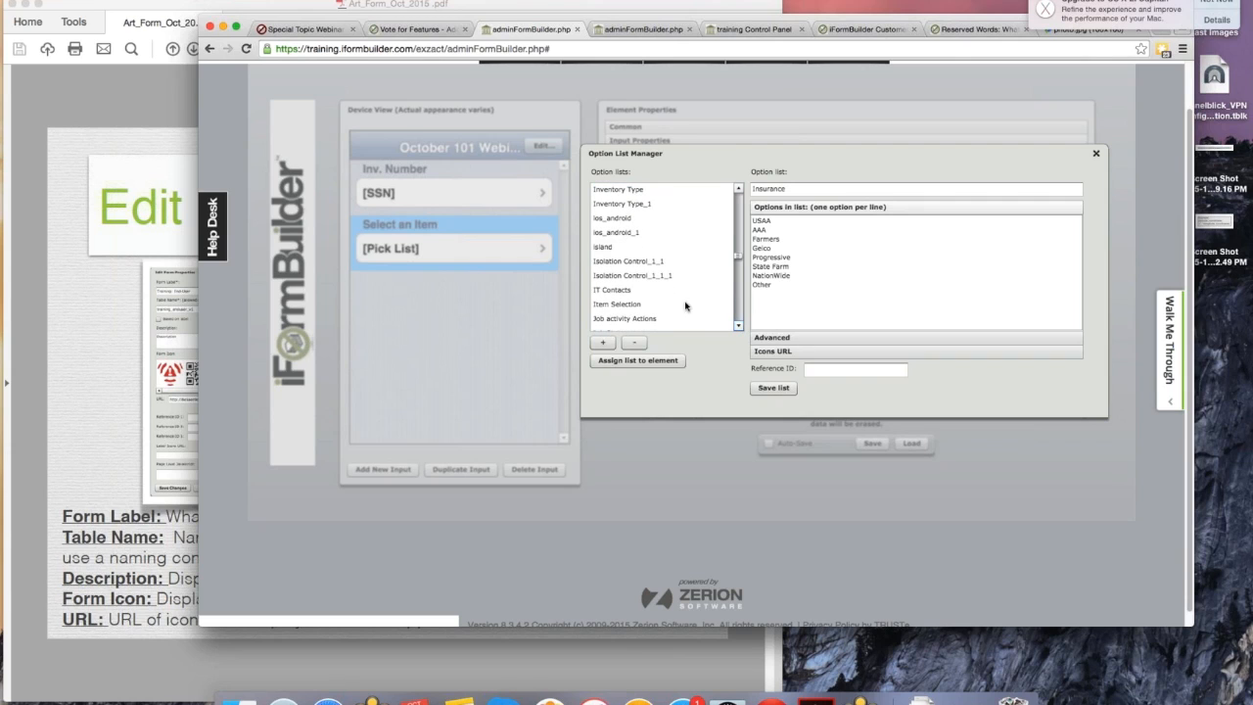
click(680, 304)
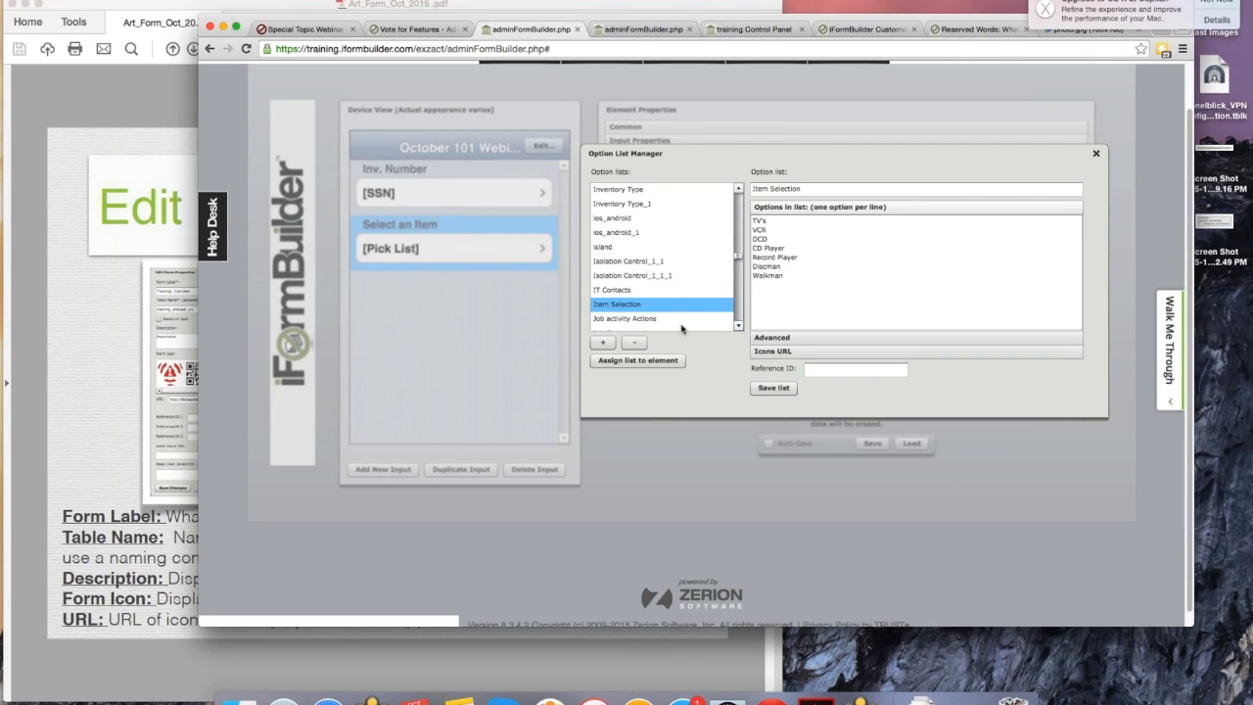
click(672, 361)
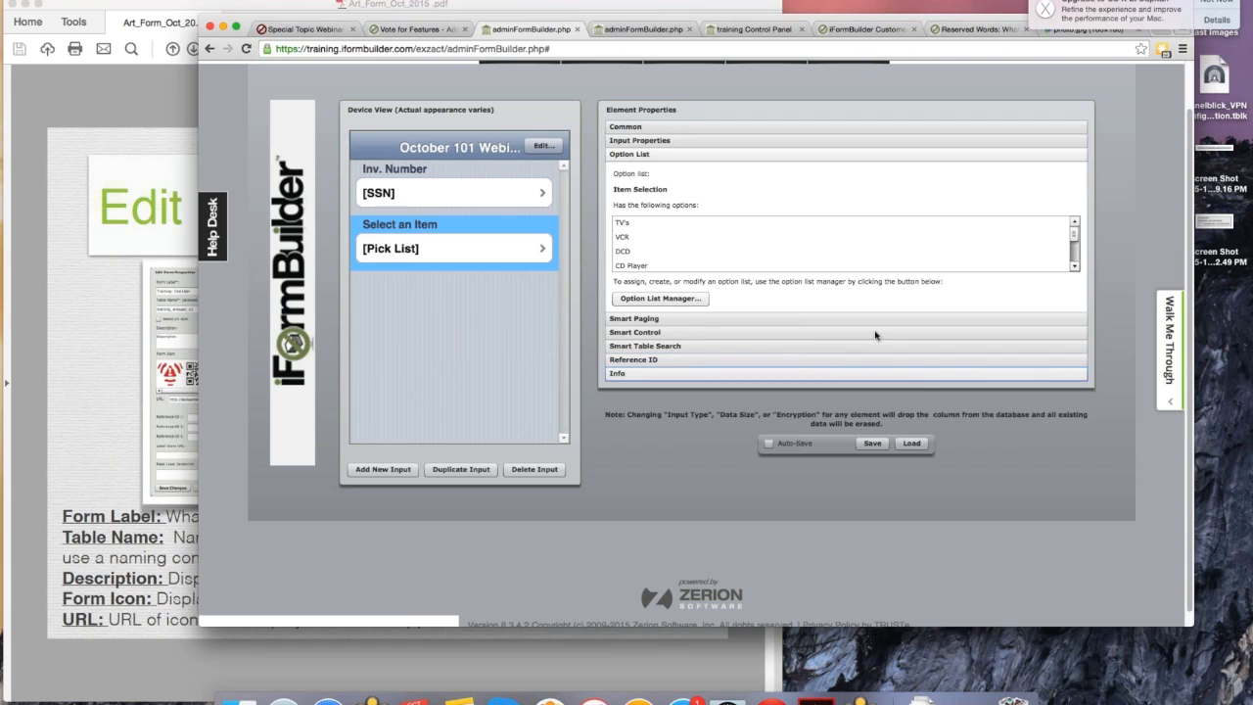
click(641, 224)
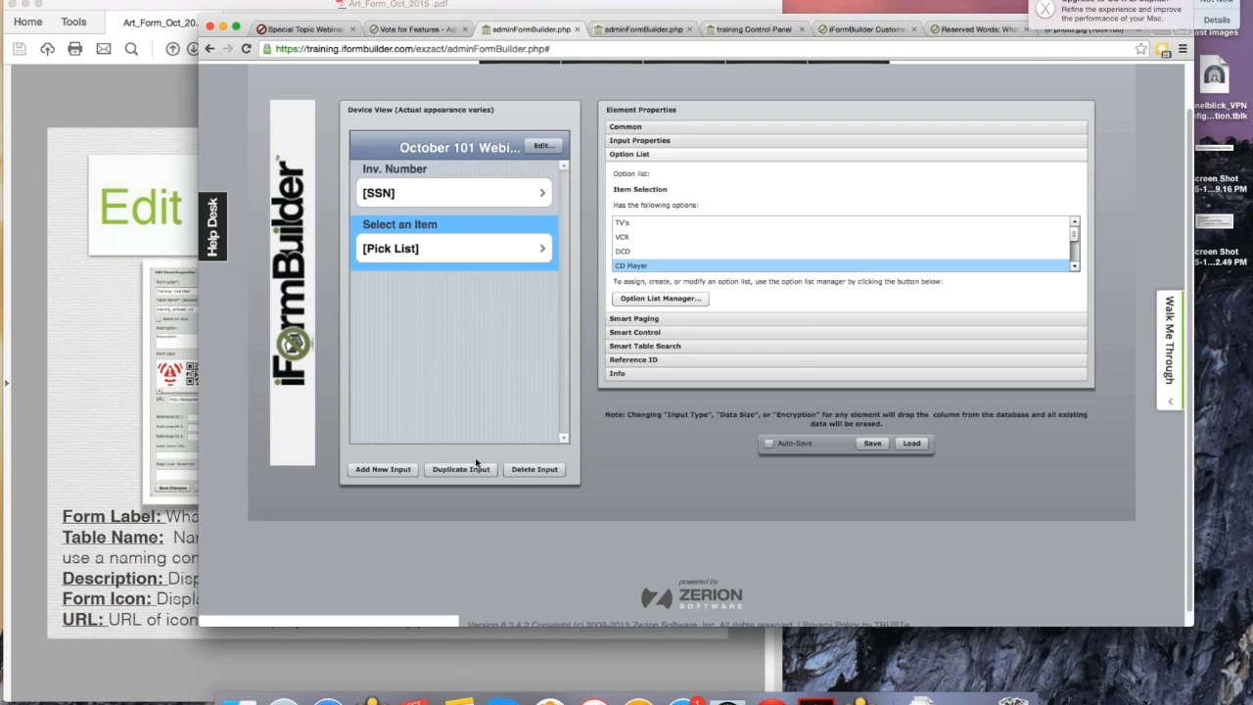
Add another input to the form, label it "Unique ID" and open its input properties
click(386, 469)
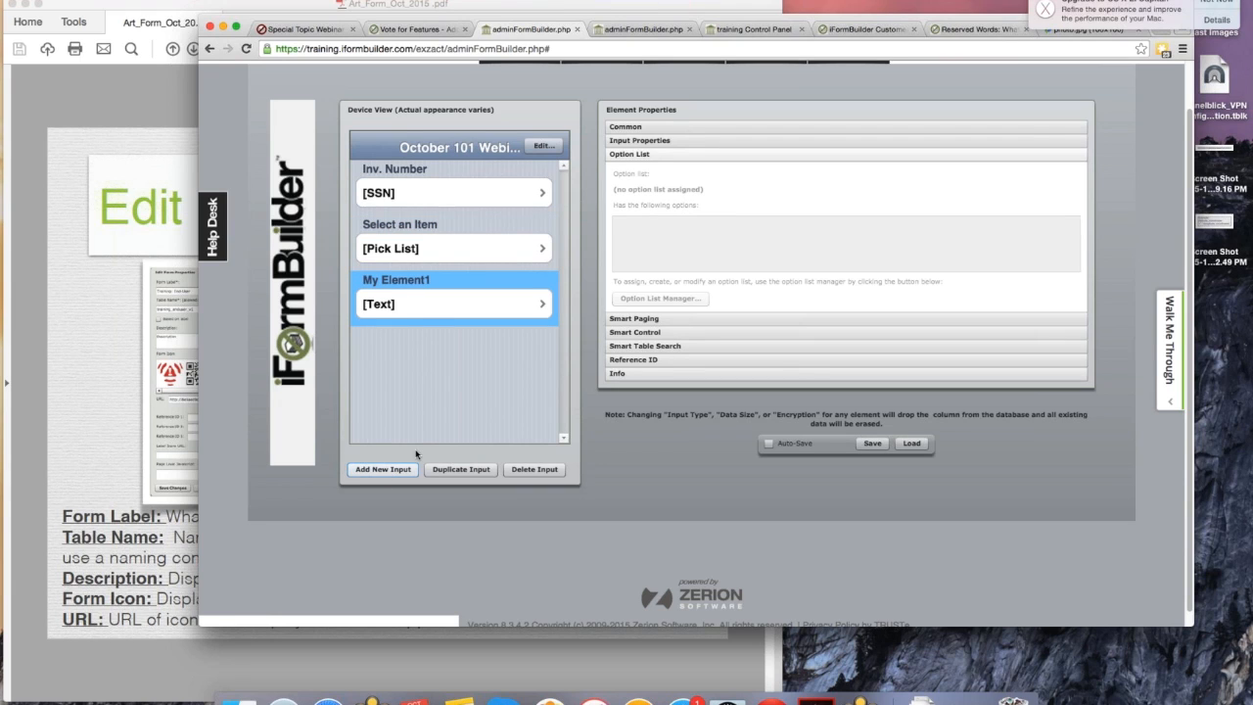
click(661, 128)
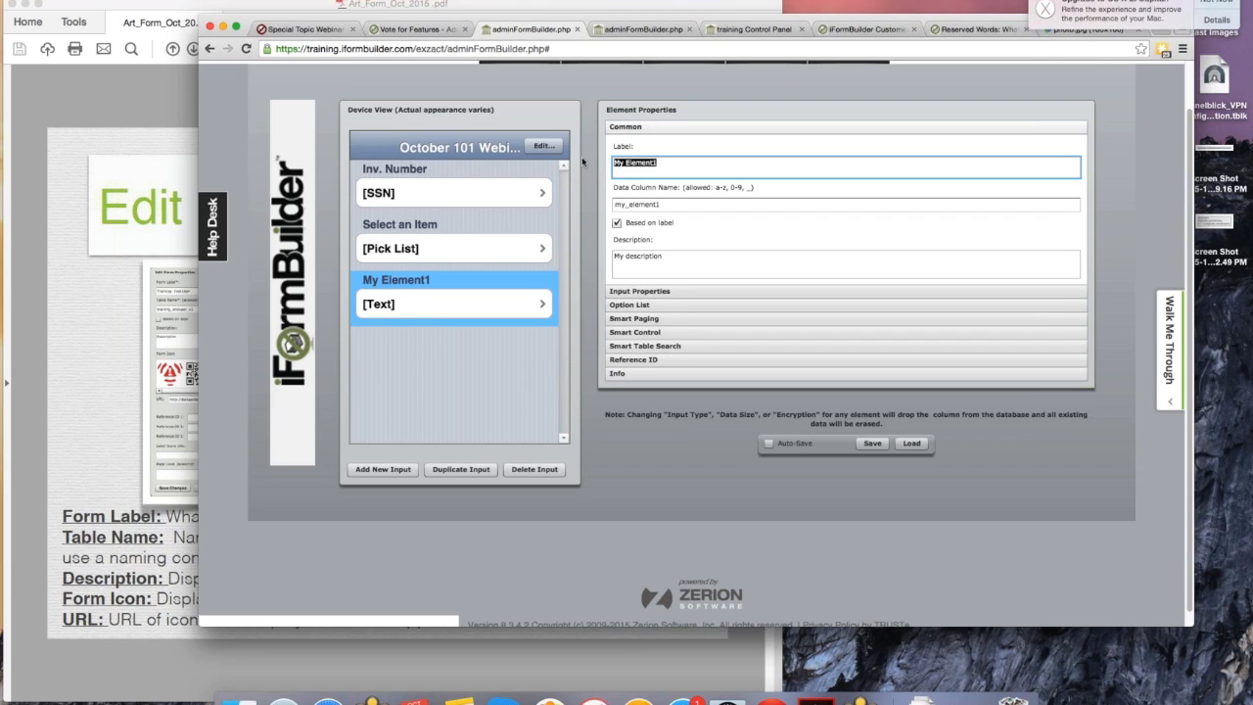
text(Unique ID)
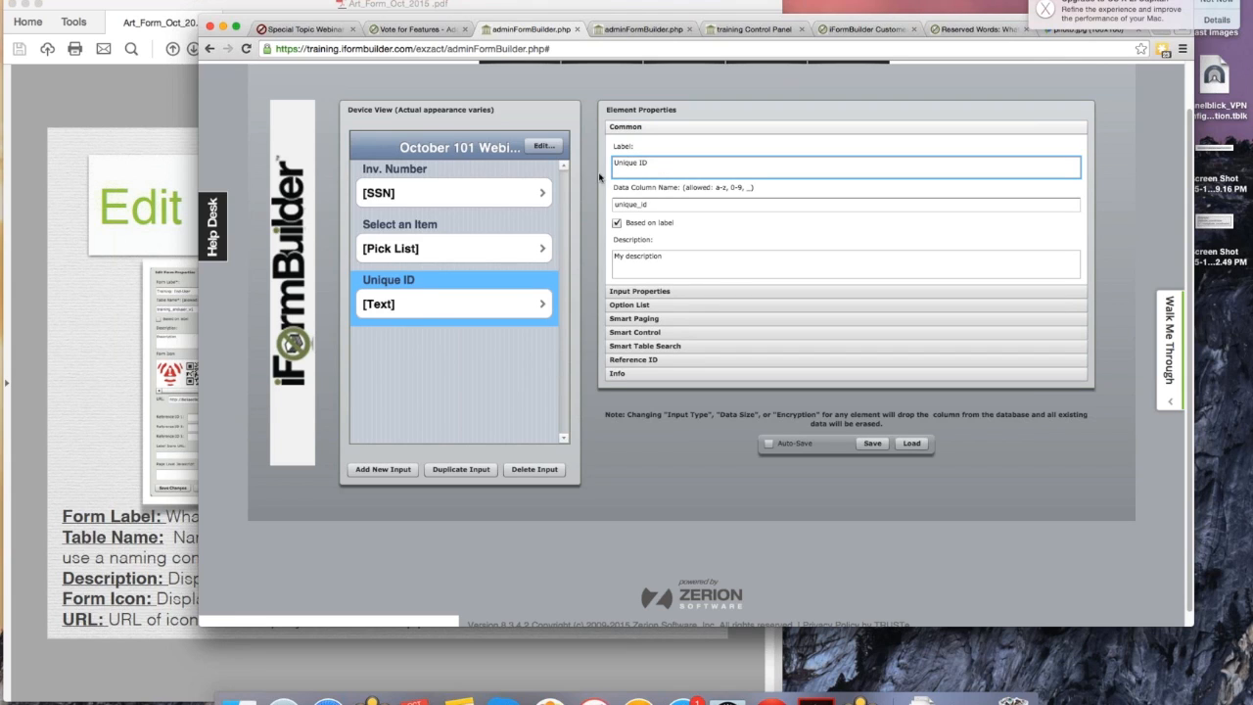
click(641, 291)
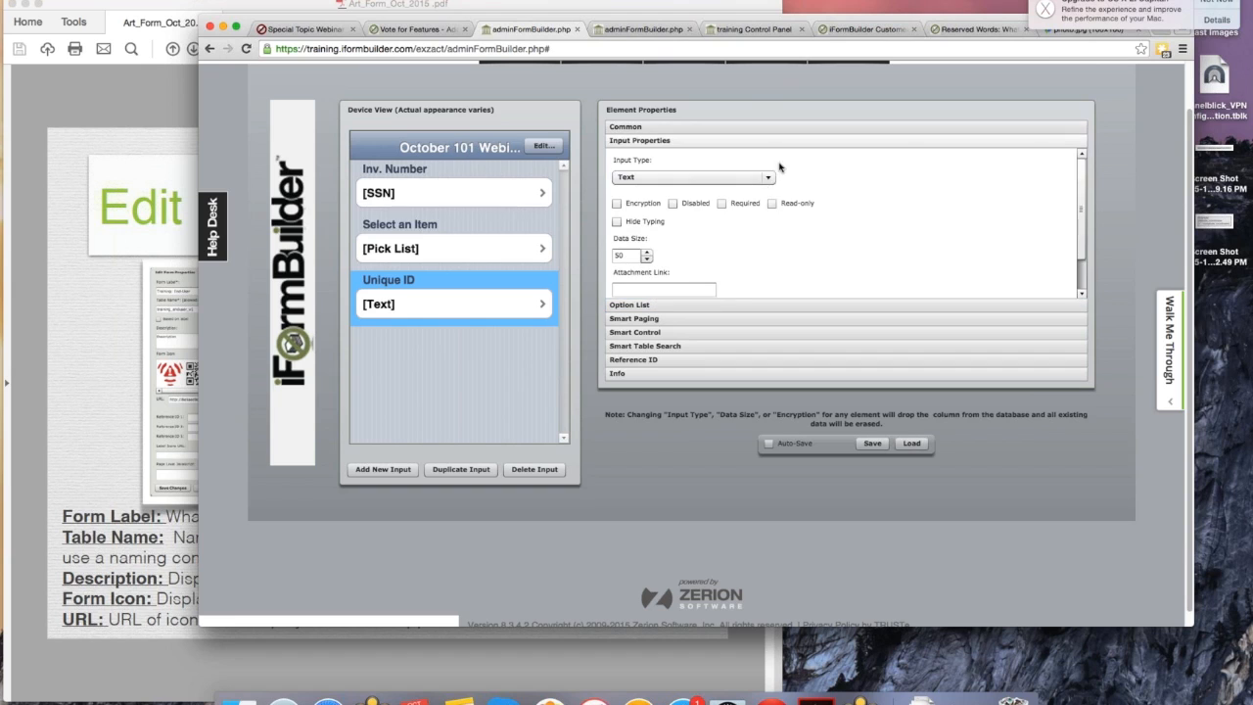
Set the Unique ID input's type to Unique ID and give it the prefix "INV-"
click(769, 176)
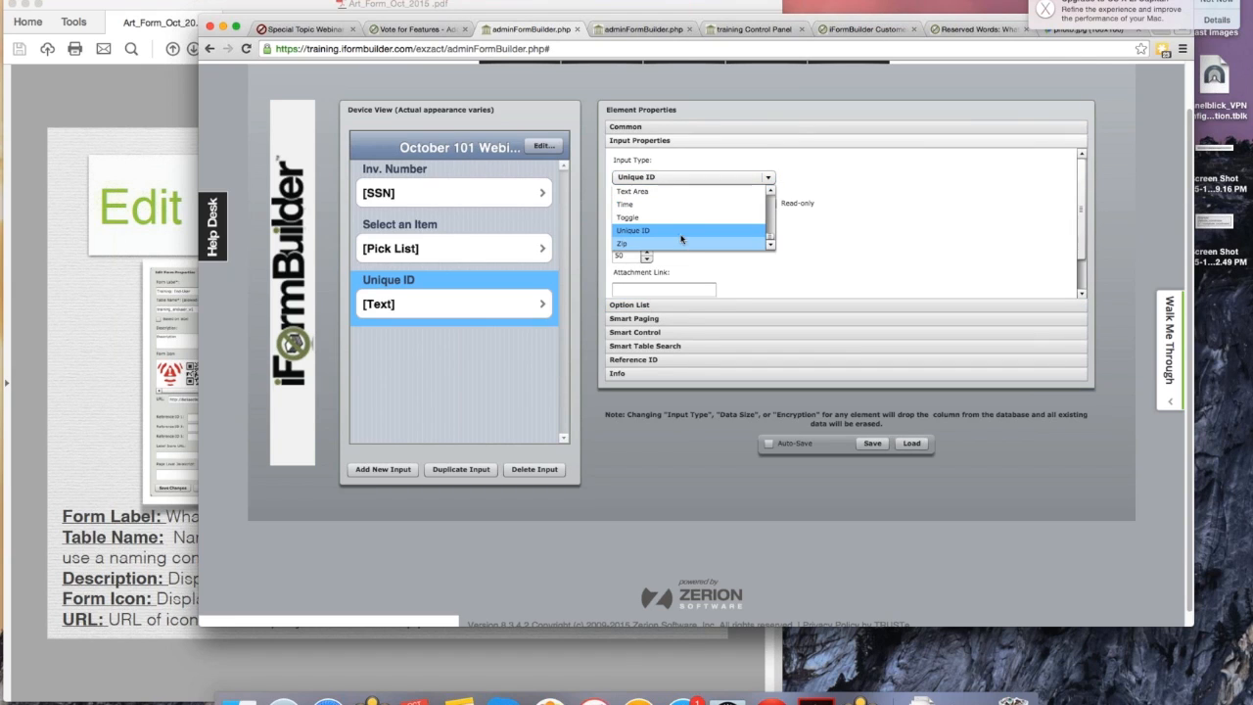
click(681, 235)
click(629, 241)
text(INV-)
drag(628, 242, 602, 243)
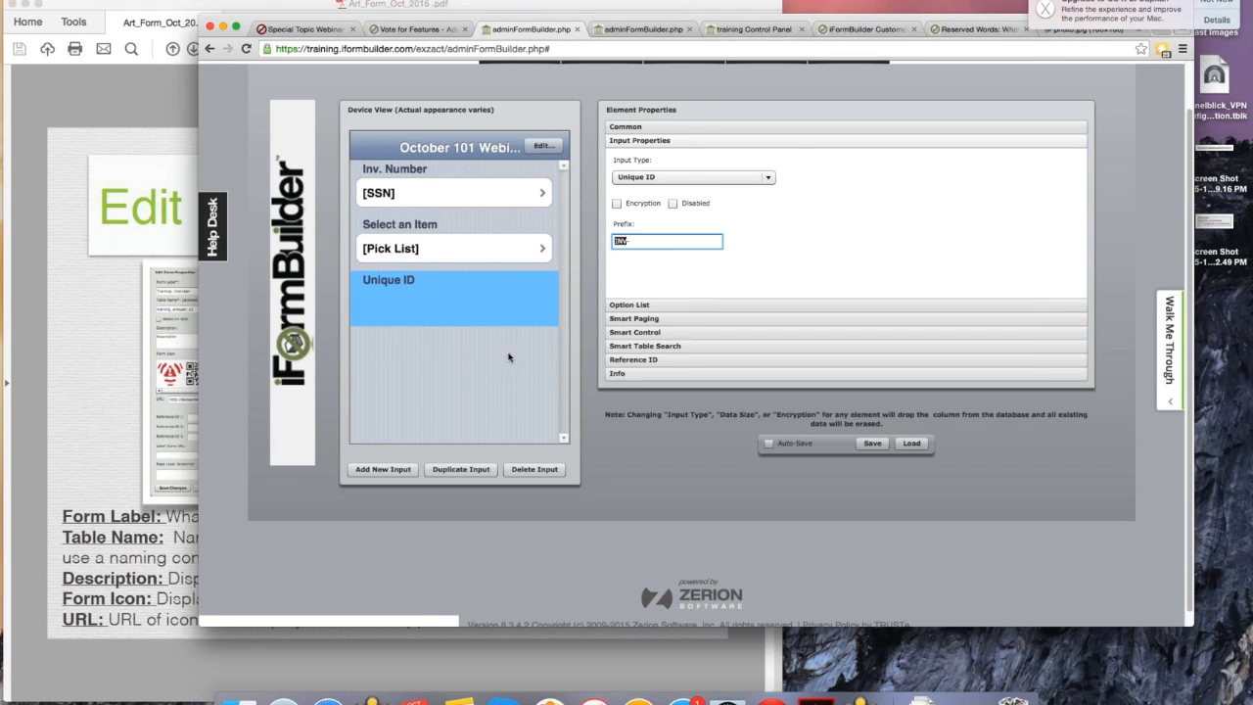
click(647, 247)
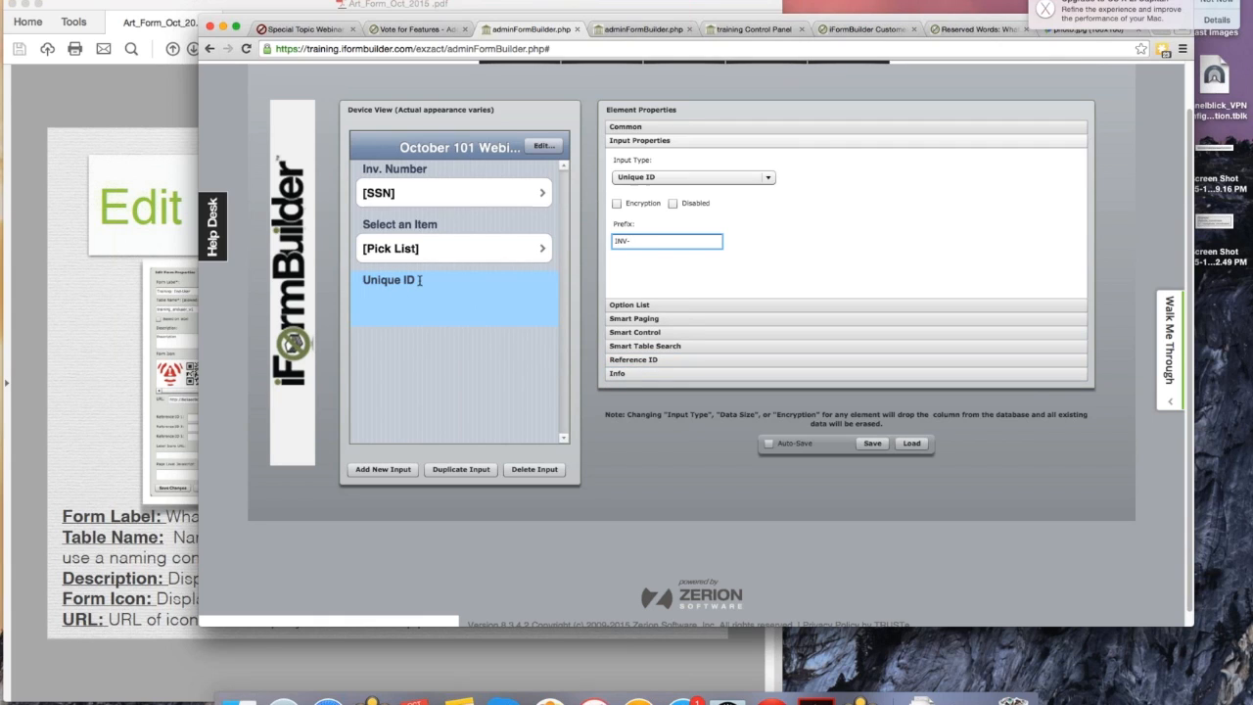
Set the Unique ID input's smart control condition value to "false" and save the form
click(701, 333)
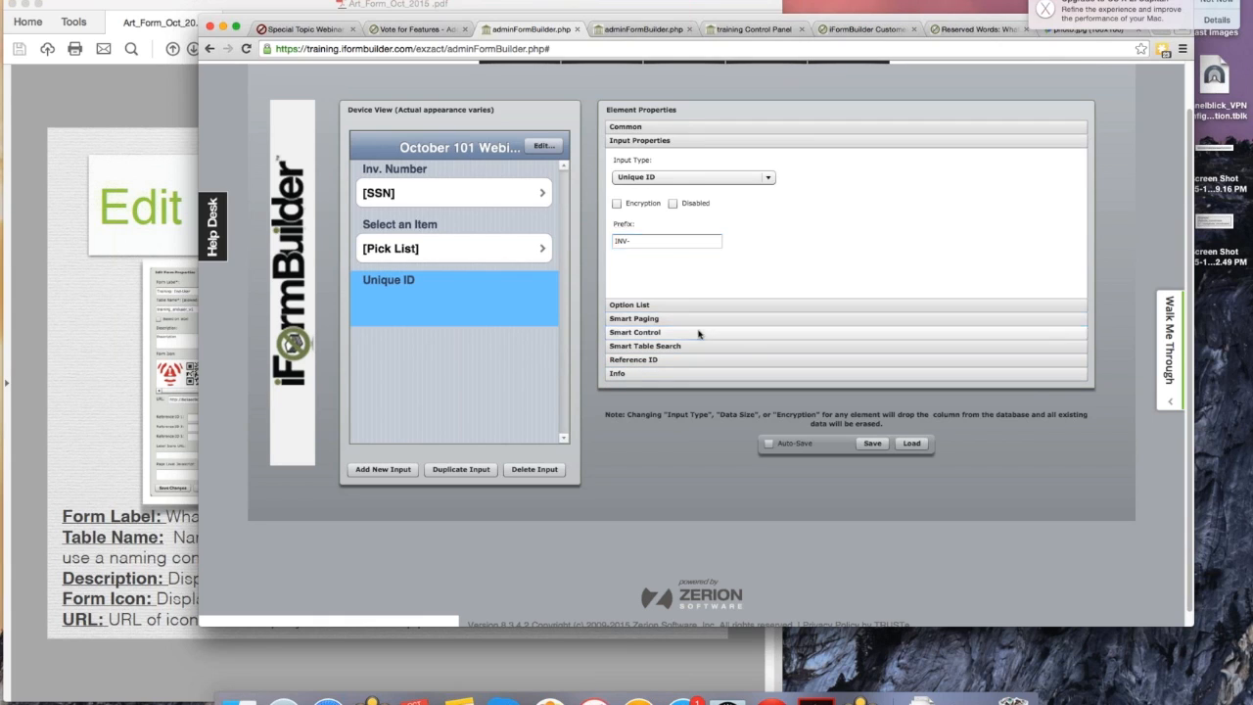
click(651, 279)
text(false)
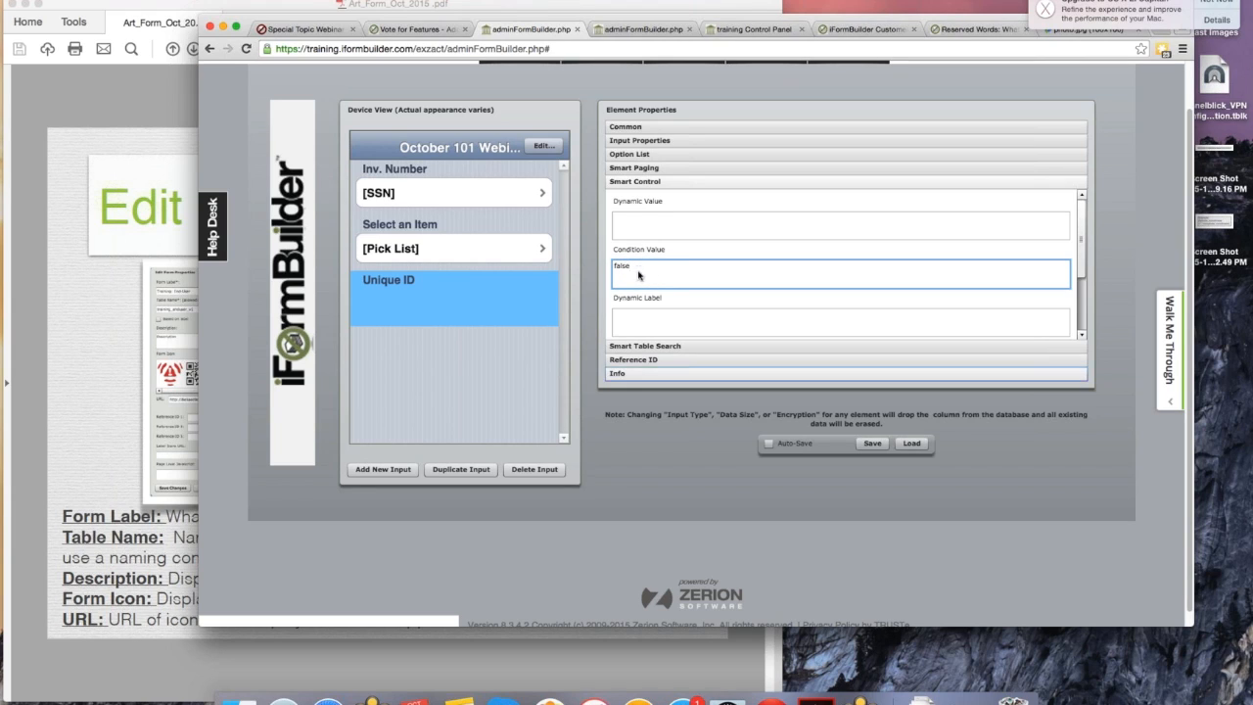
click(883, 447)
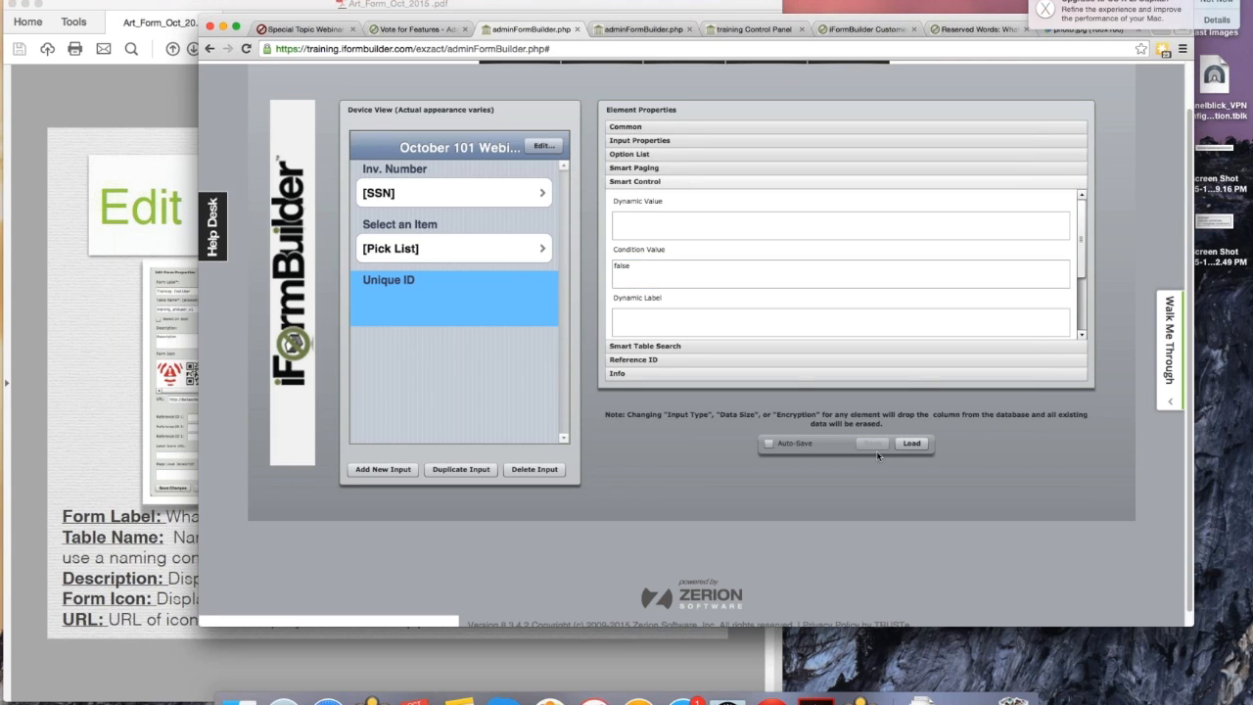
Switch to the PDF slides and review the pages from Edit Form Properties Page to Building a Form
click(140, 4)
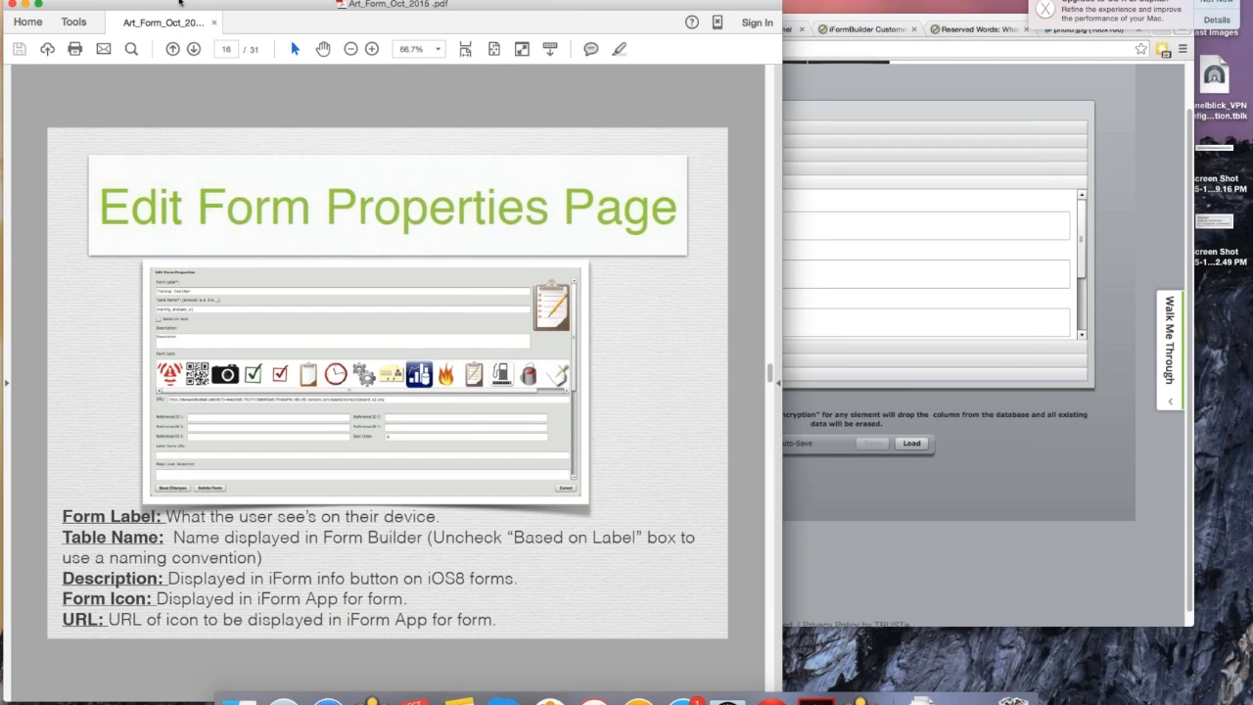
drag(181, 3, 250, 0)
key(Right)
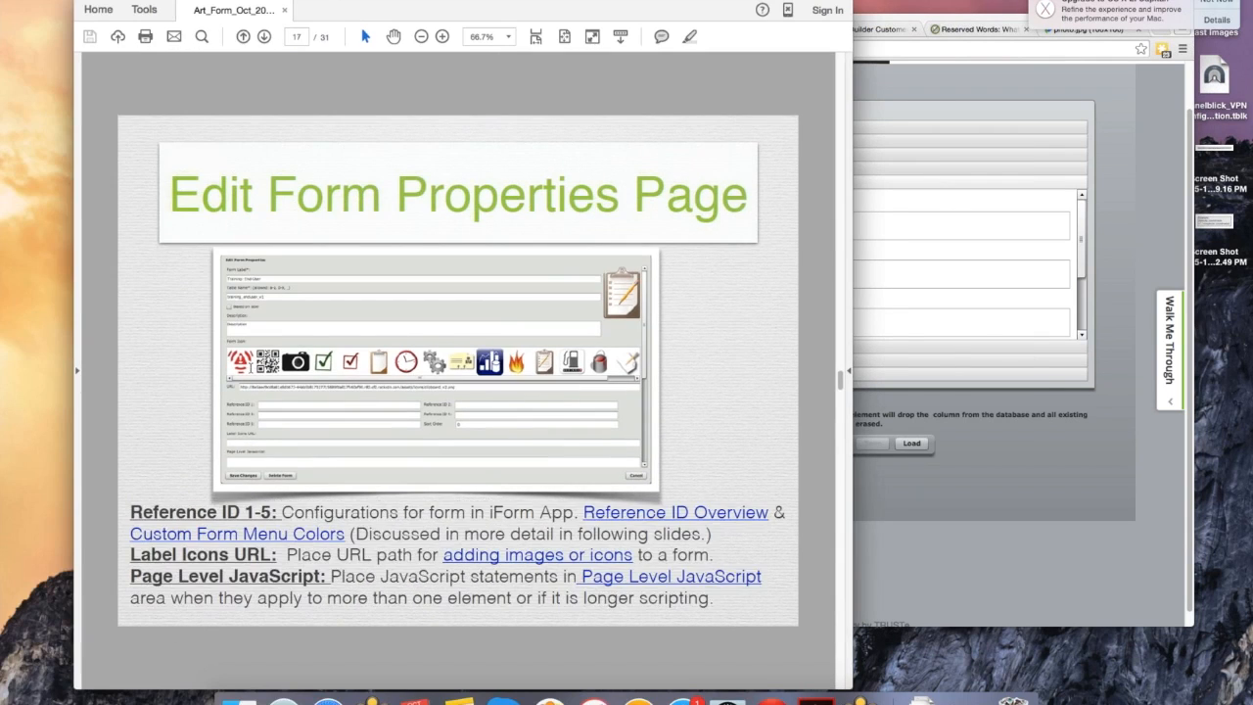
key(Right)
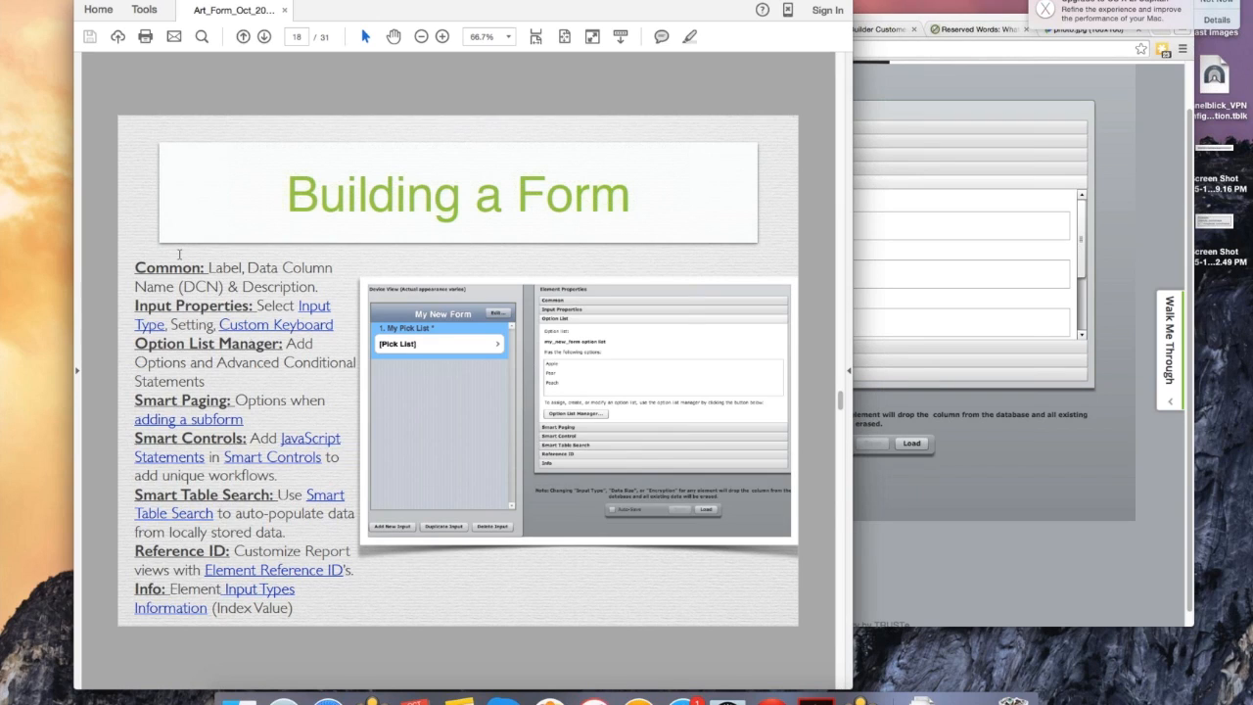
Return to the form builder in the browser, add a new input and label it "Photo's"
click(1057, 493)
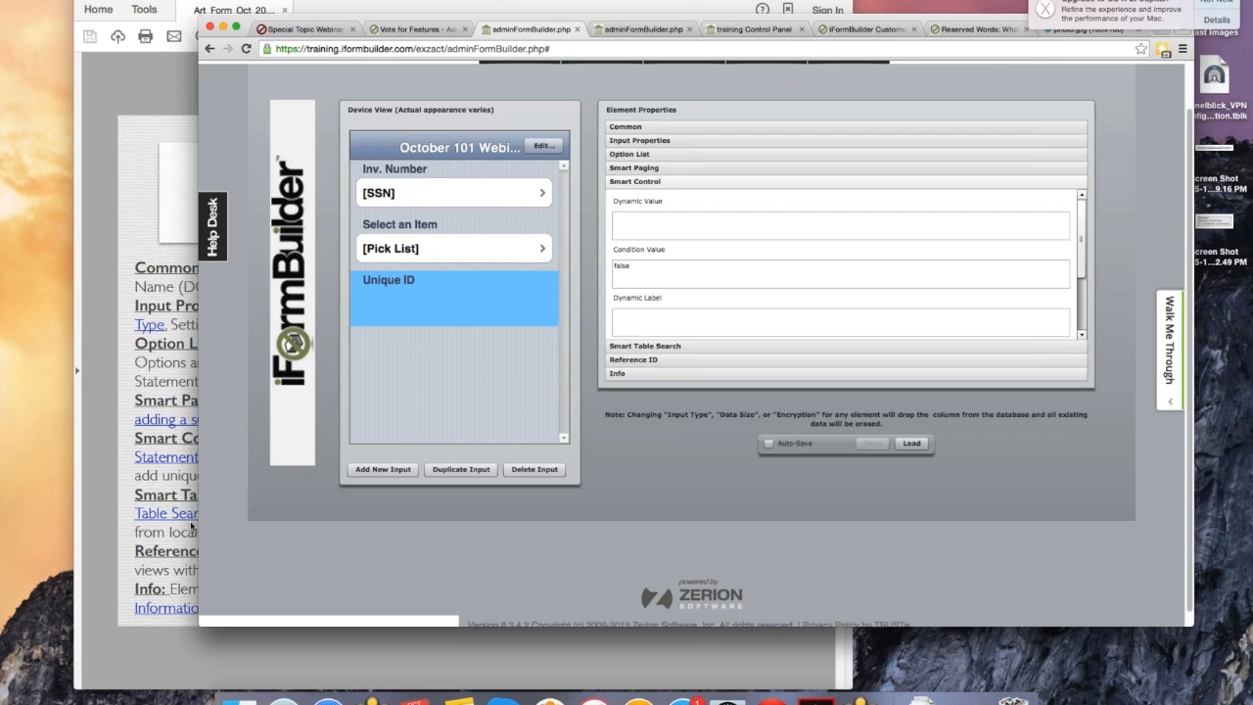
click(389, 471)
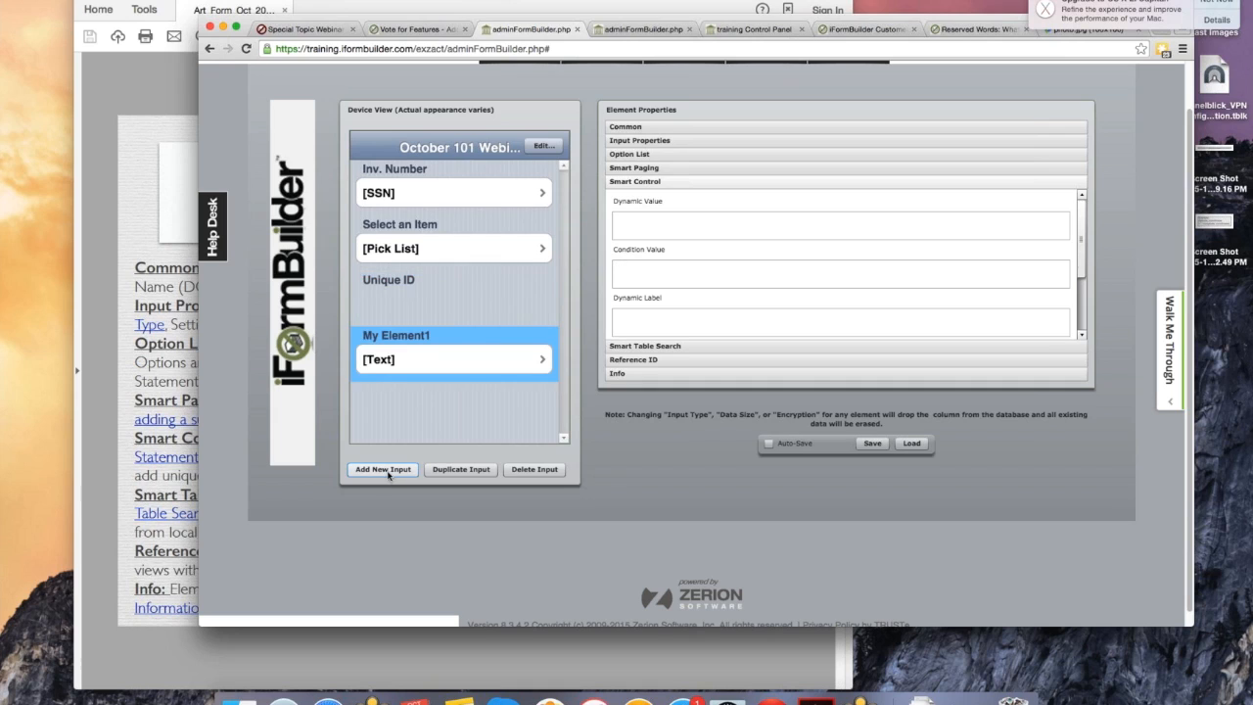
click(645, 126)
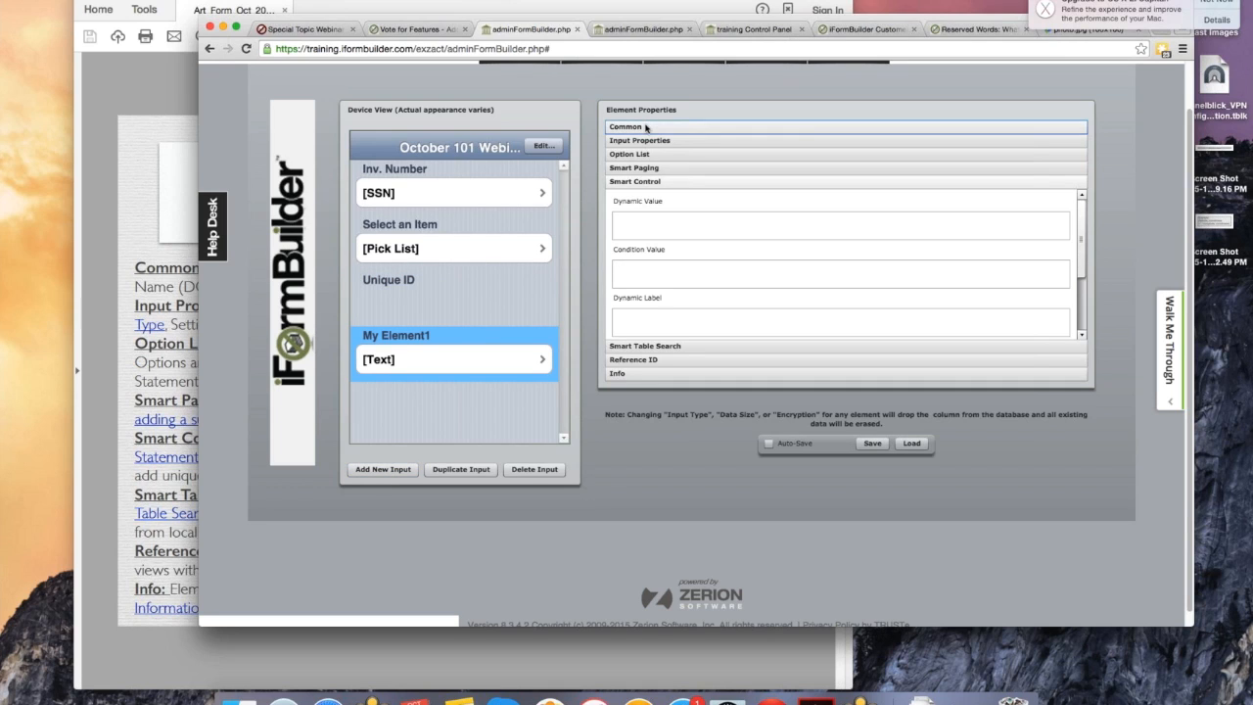
click(645, 126)
drag(662, 164, 584, 161)
text(Photo)
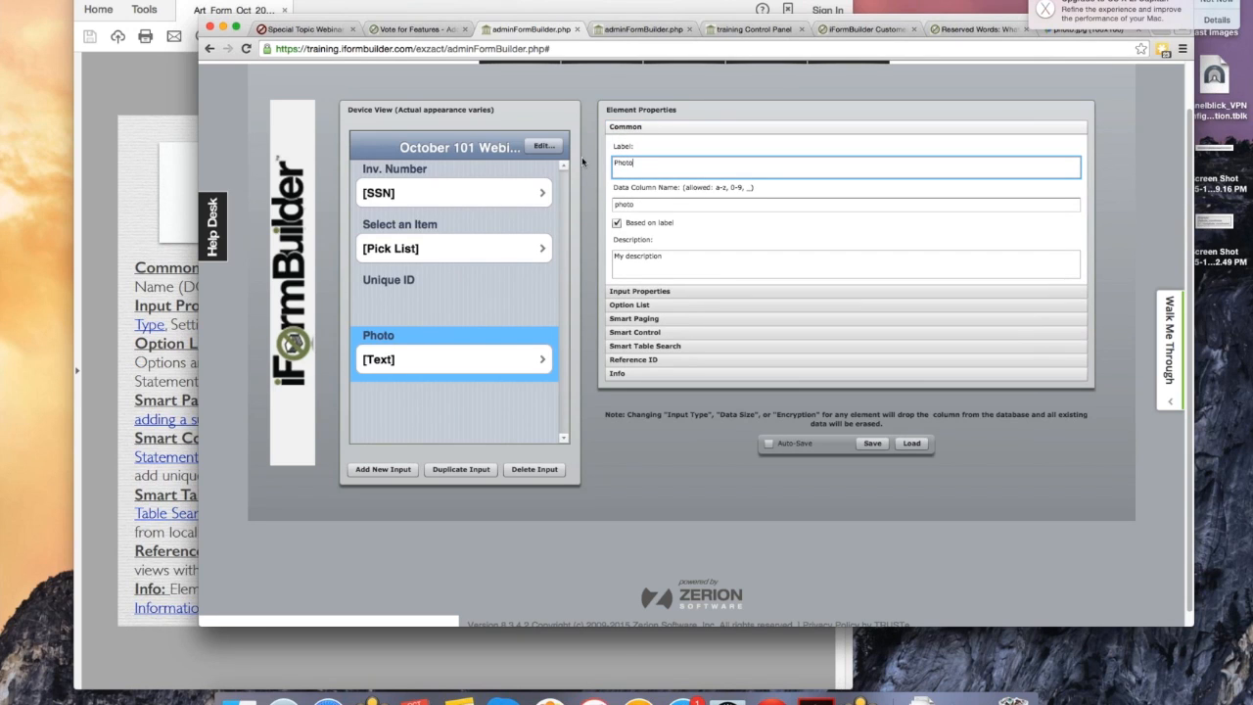
text('s)
Set the input type of the Photo's input to Subform
click(675, 292)
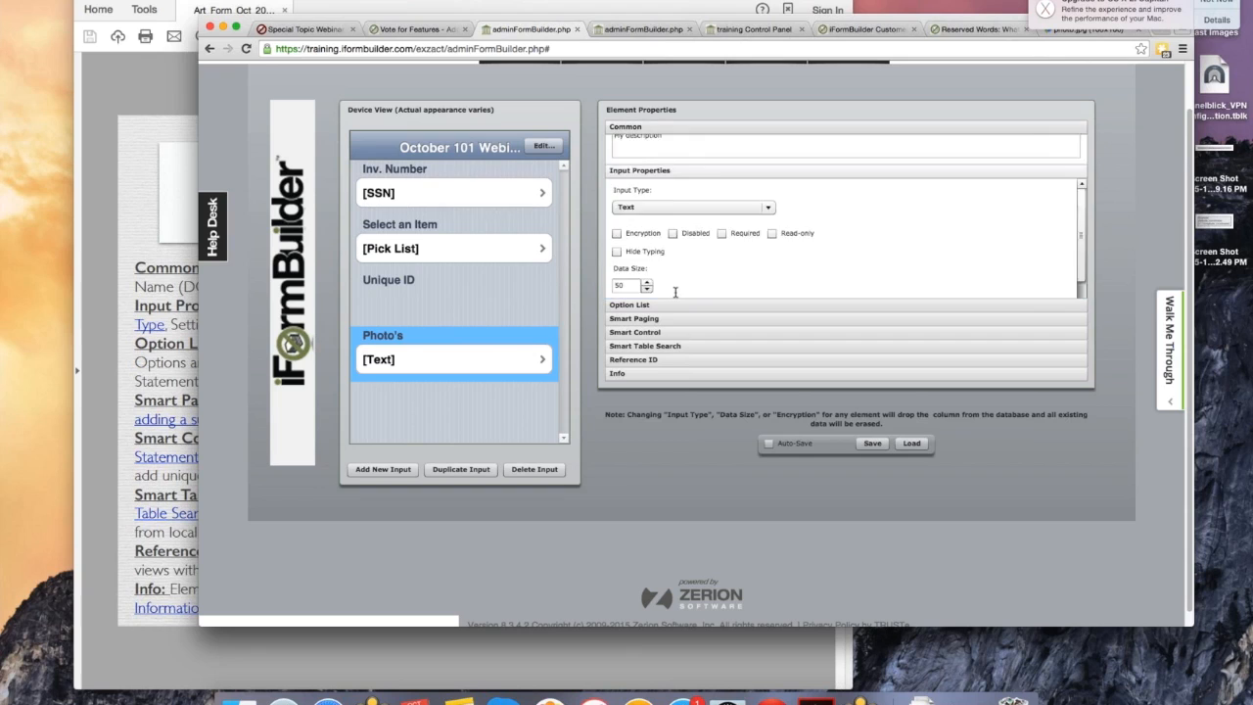
click(770, 177)
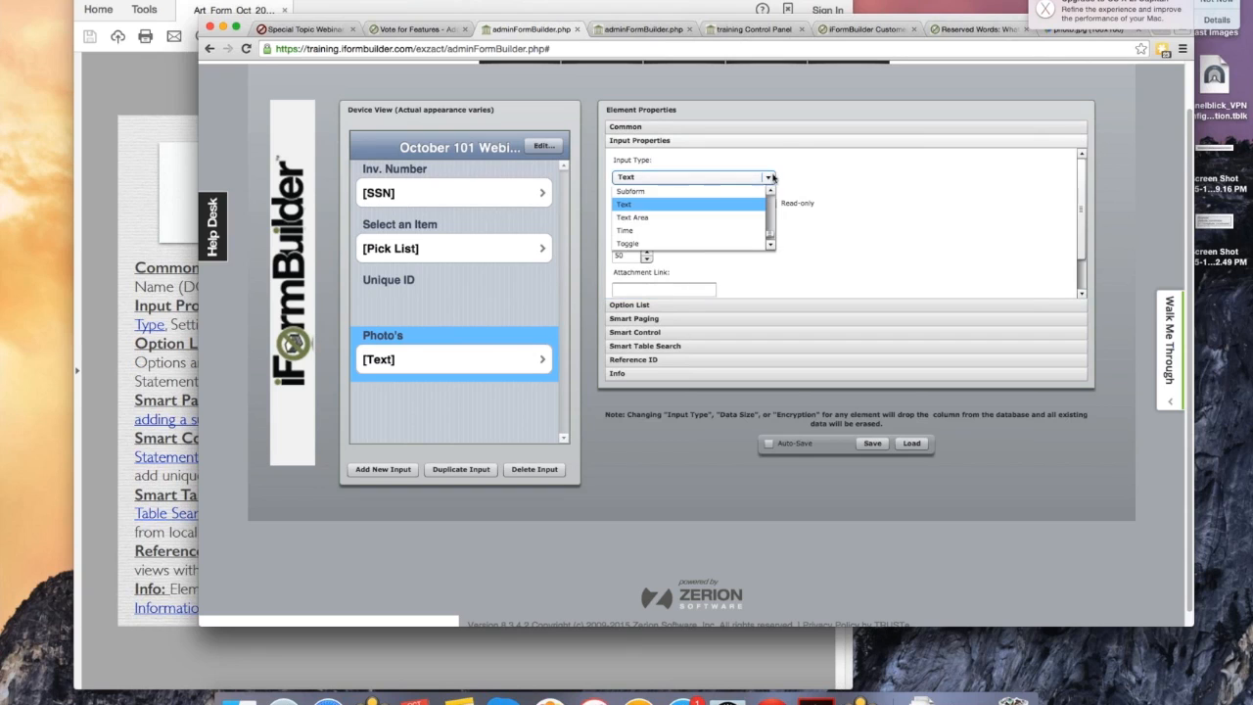
click(714, 192)
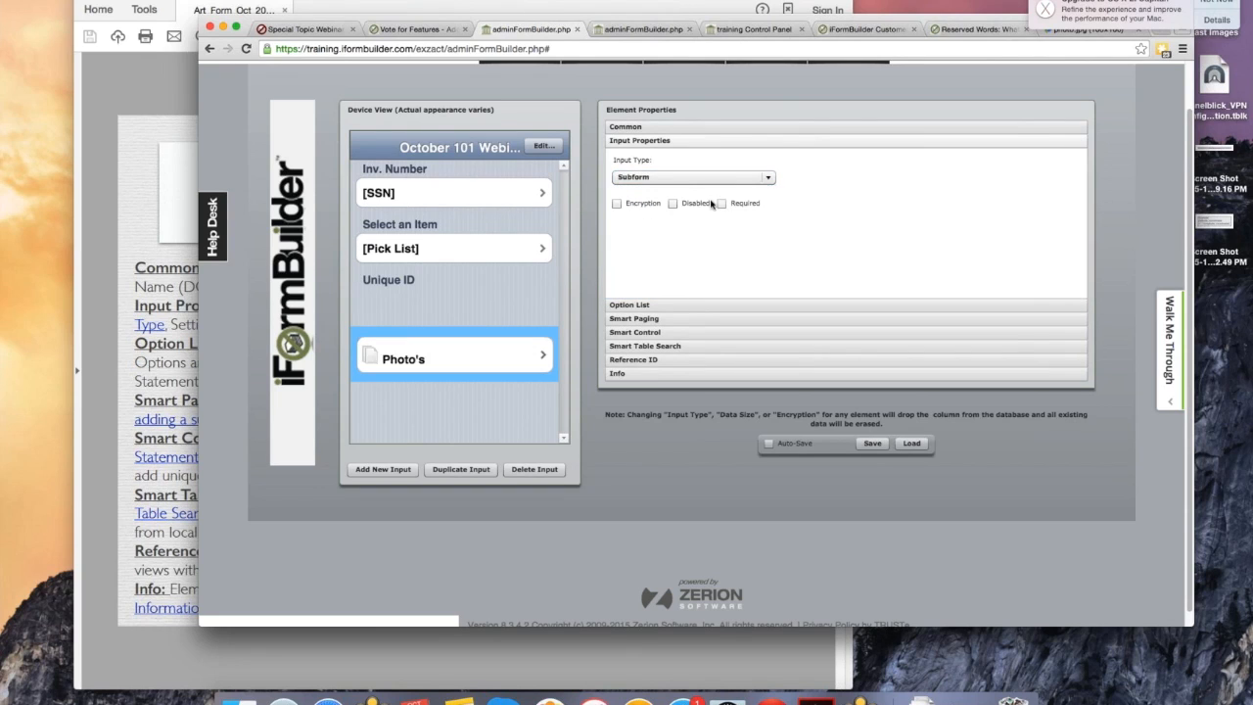
Find photos_subform in the Smart Paging subform list, link it to the Photo's input and set the link mode to Multiple
click(674, 319)
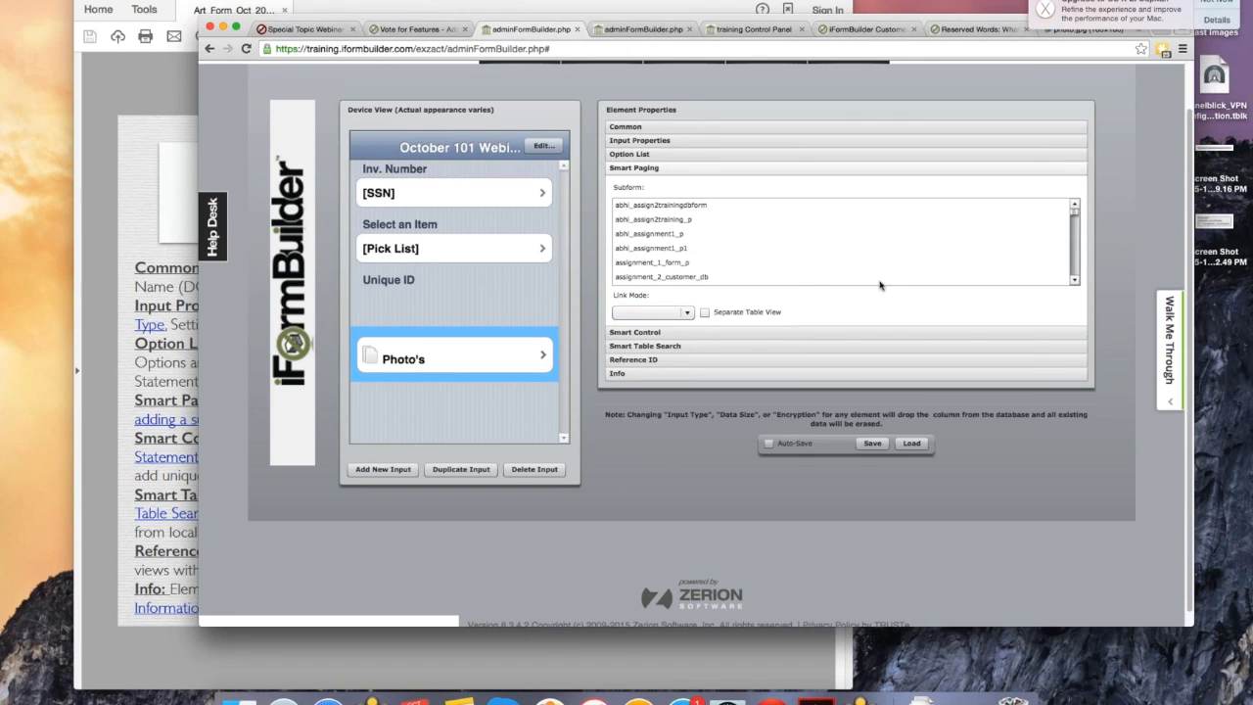
drag(1074, 218, 1075, 276)
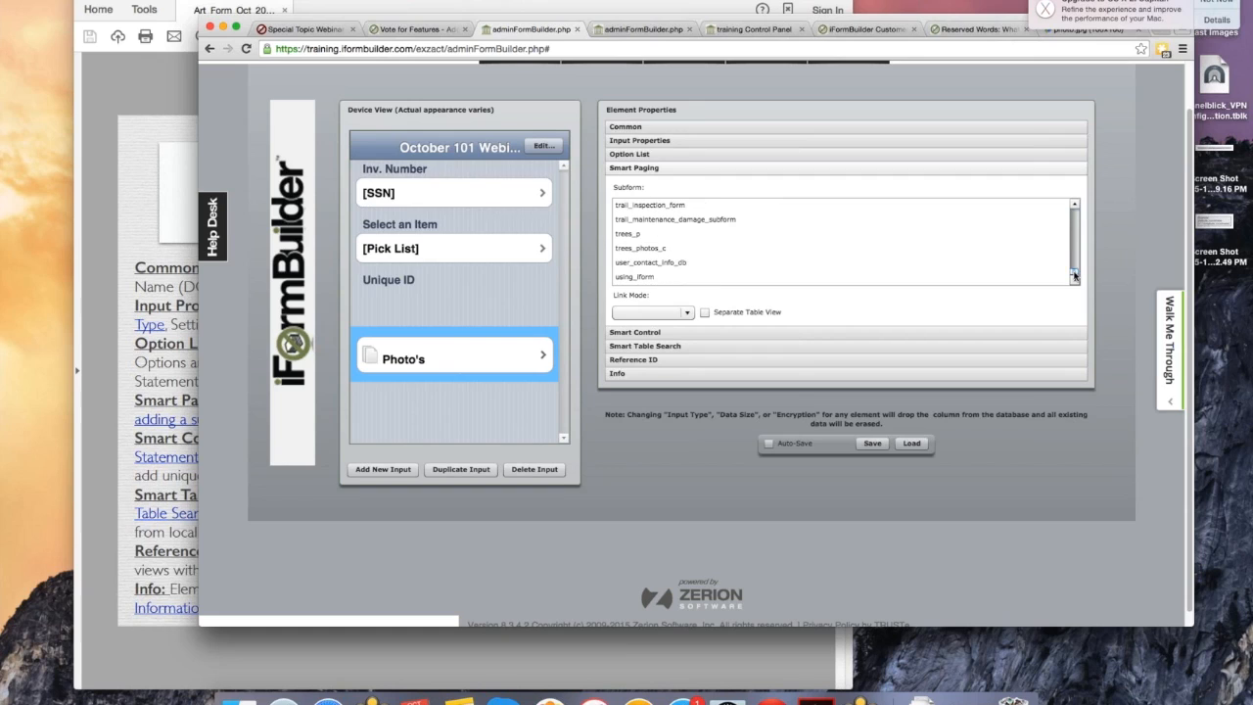
click(1075, 206)
click(1074, 206)
click(1075, 206)
click(1075, 206)
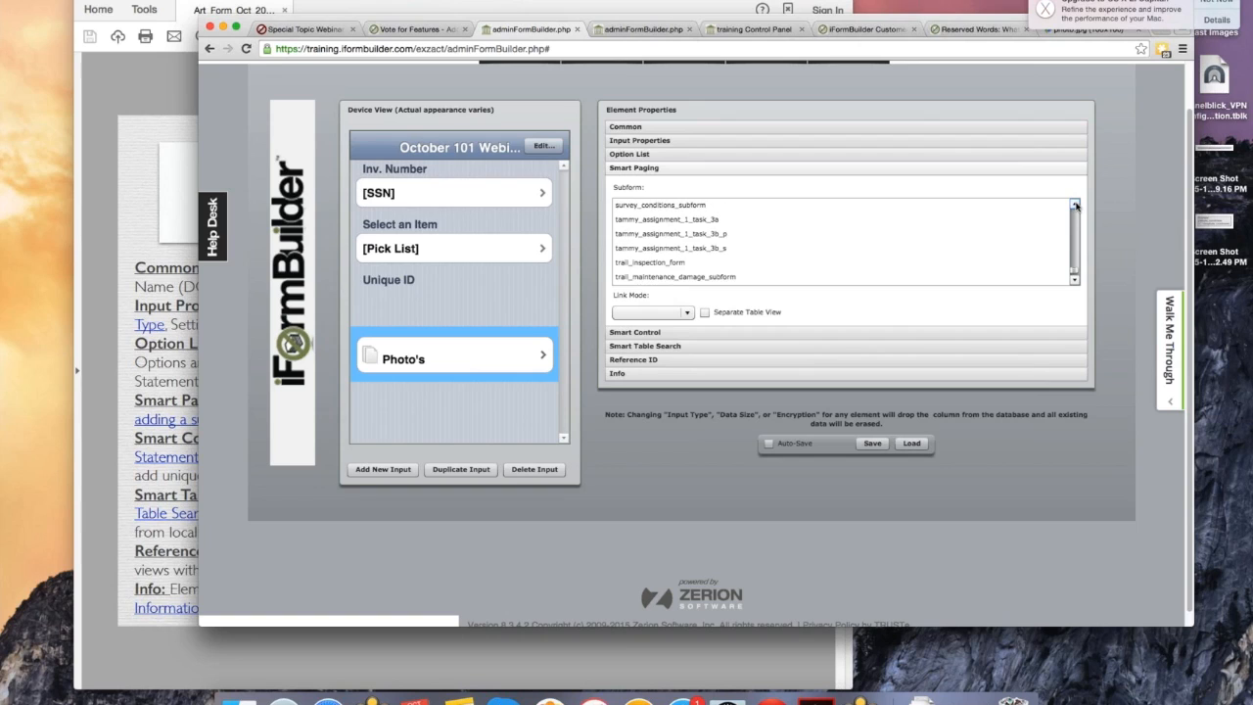
click(1075, 206)
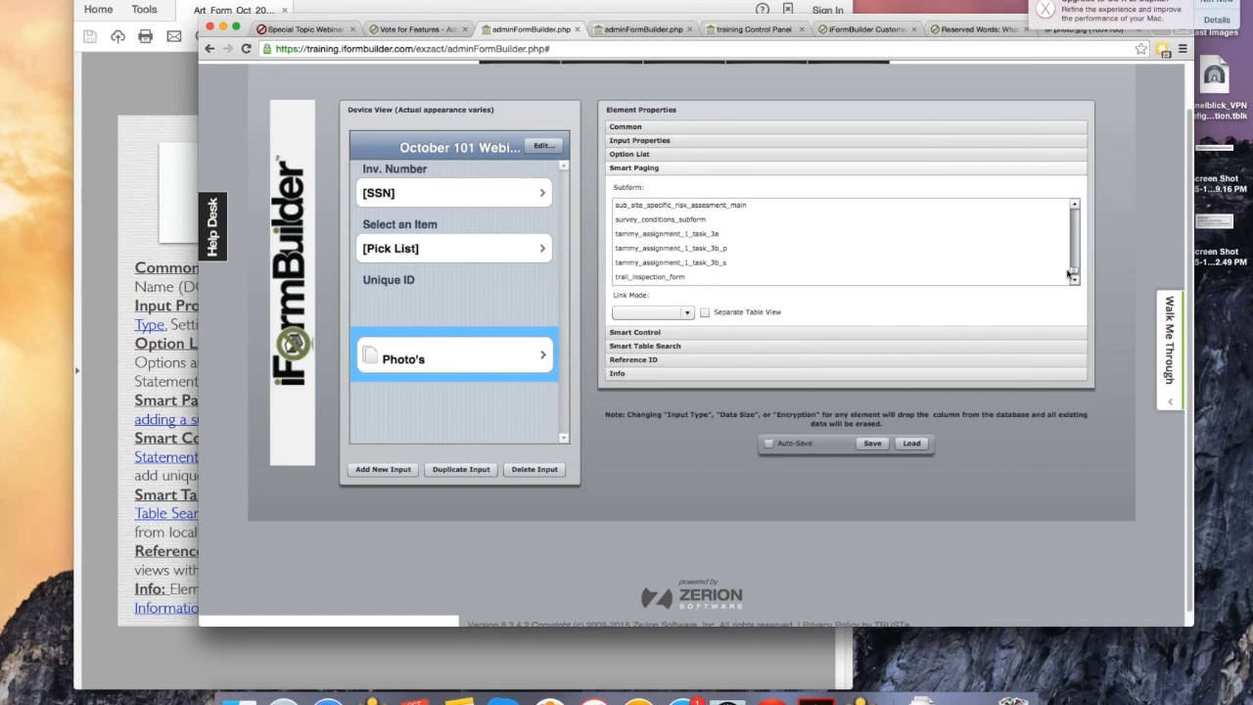
click(993, 233)
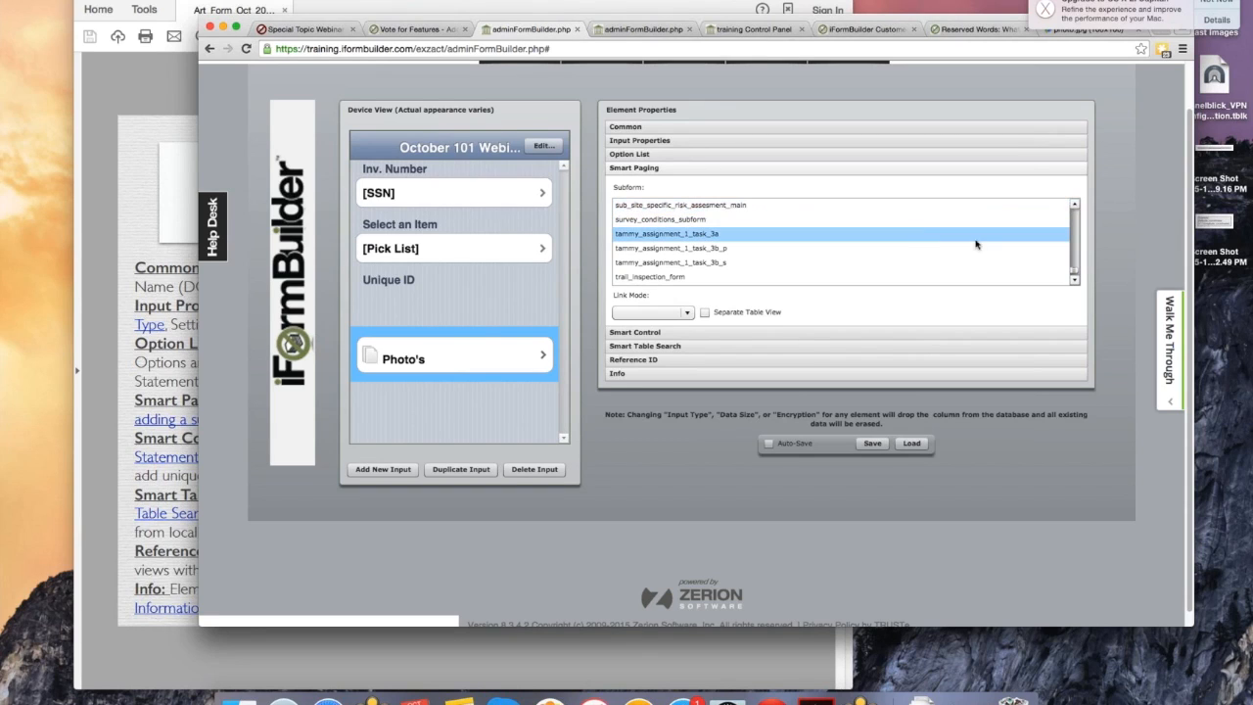
click(1076, 206)
click(1075, 206)
click(1076, 205)
click(1044, 224)
key(p)
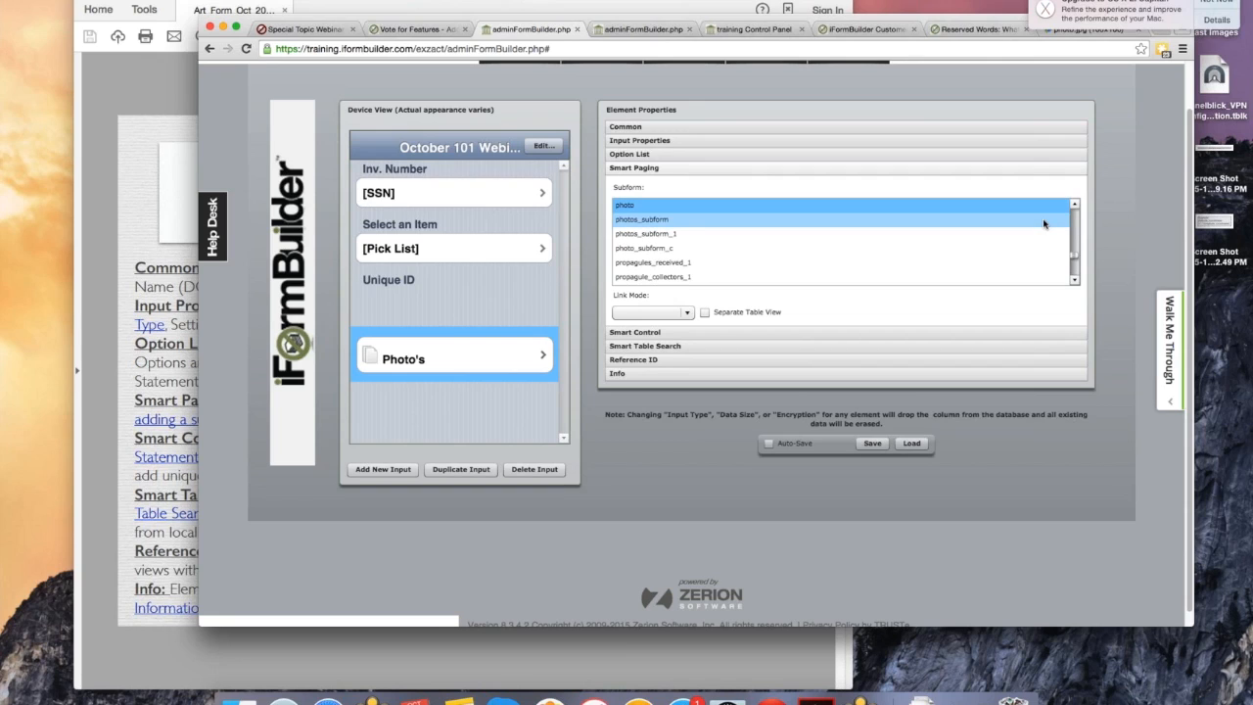
click(701, 221)
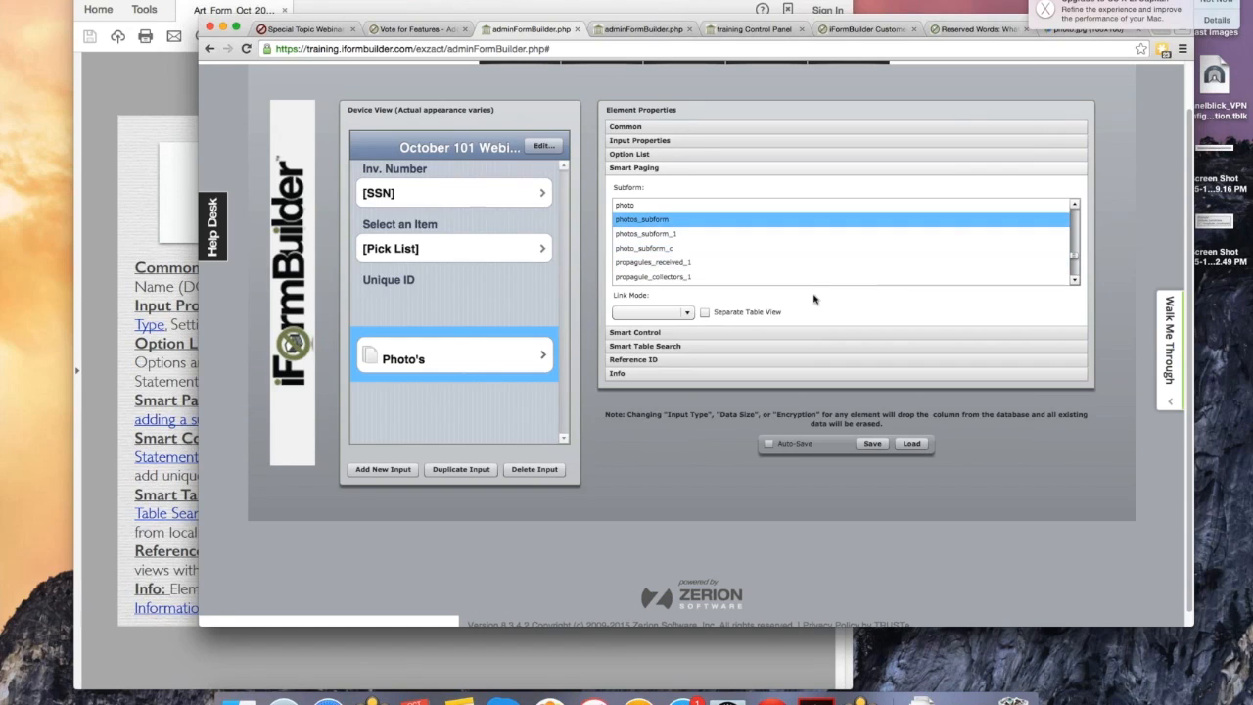
click(689, 314)
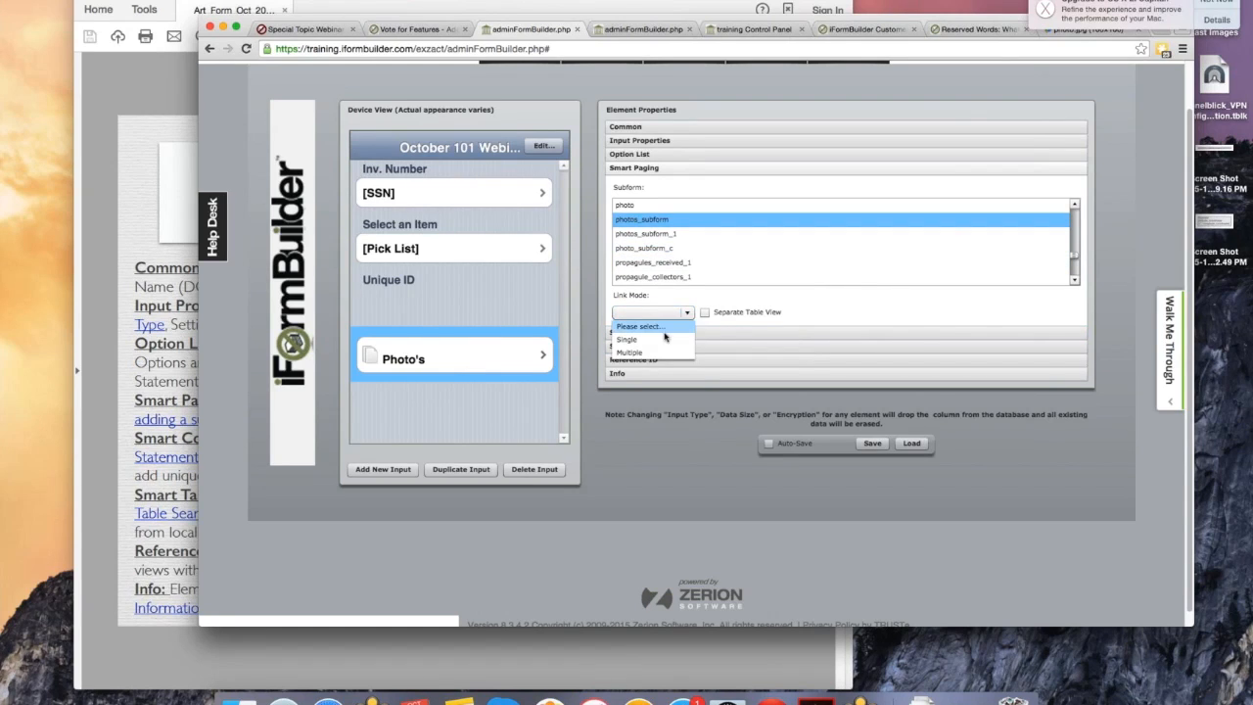
click(655, 353)
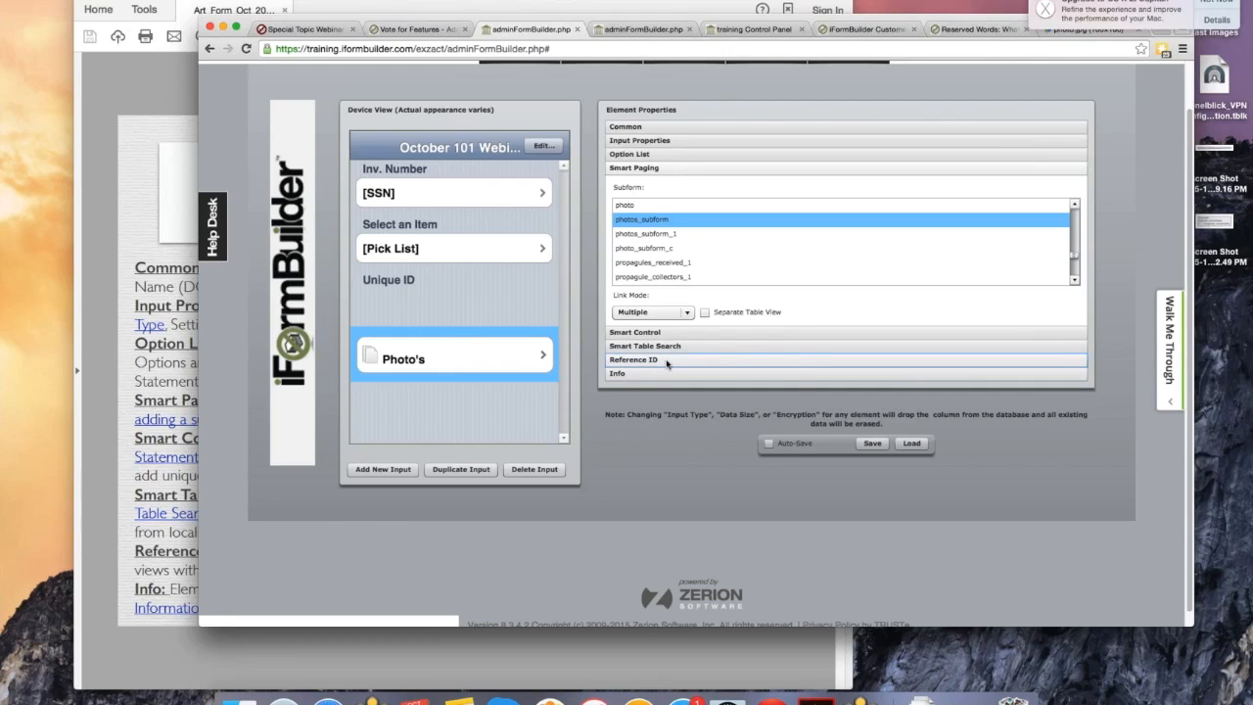
Enter SUBFORM_BATCH_MODE as Reference ID 1 of the Photo's input and save the form
click(666, 361)
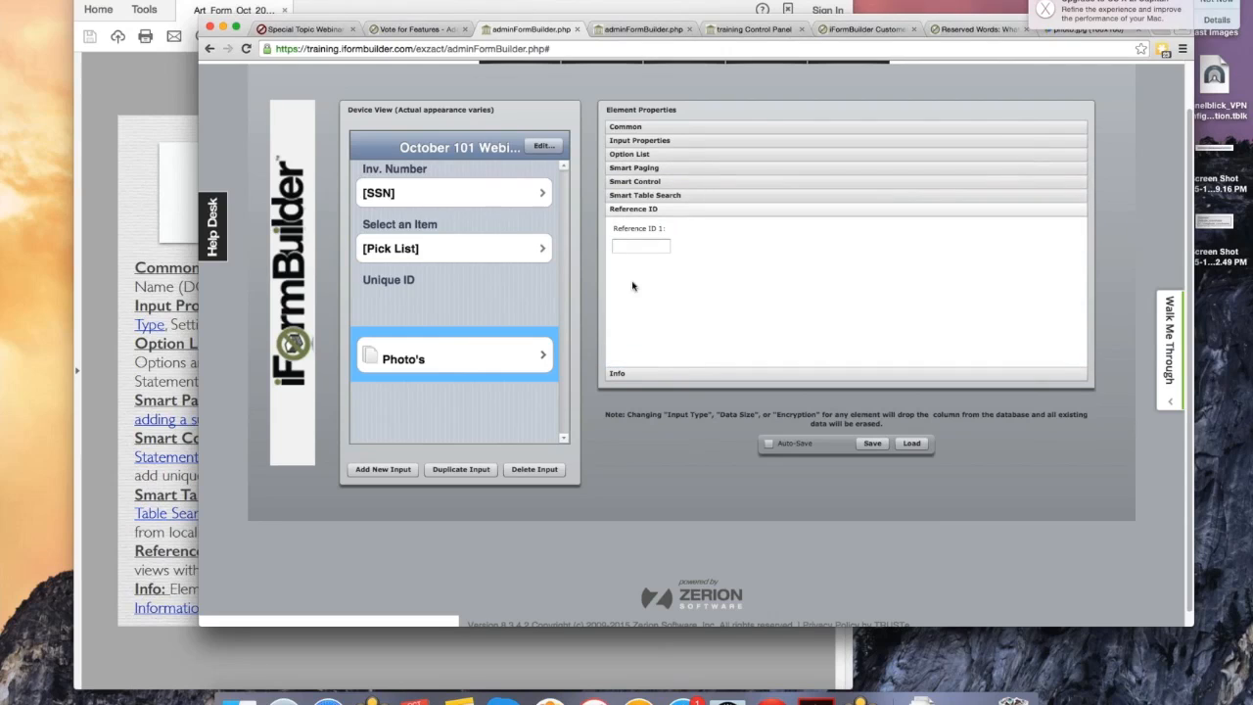
click(631, 246)
text(SUBJE)
text(RM)
text(_)
text(BATCH_MODE)
click(877, 444)
Switch to the PDF slides and review the pages on option lists, form images, extra features, form packages and stored filters
click(107, 498)
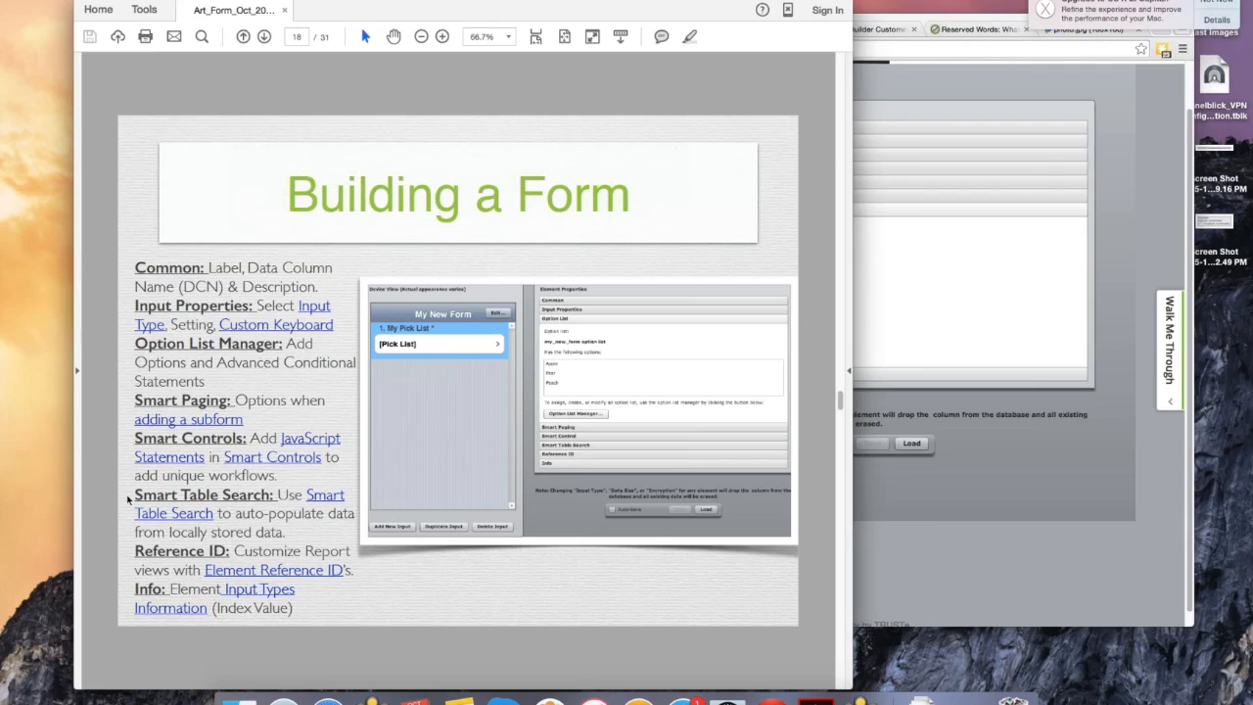
scroll(127, 500, down, 2)
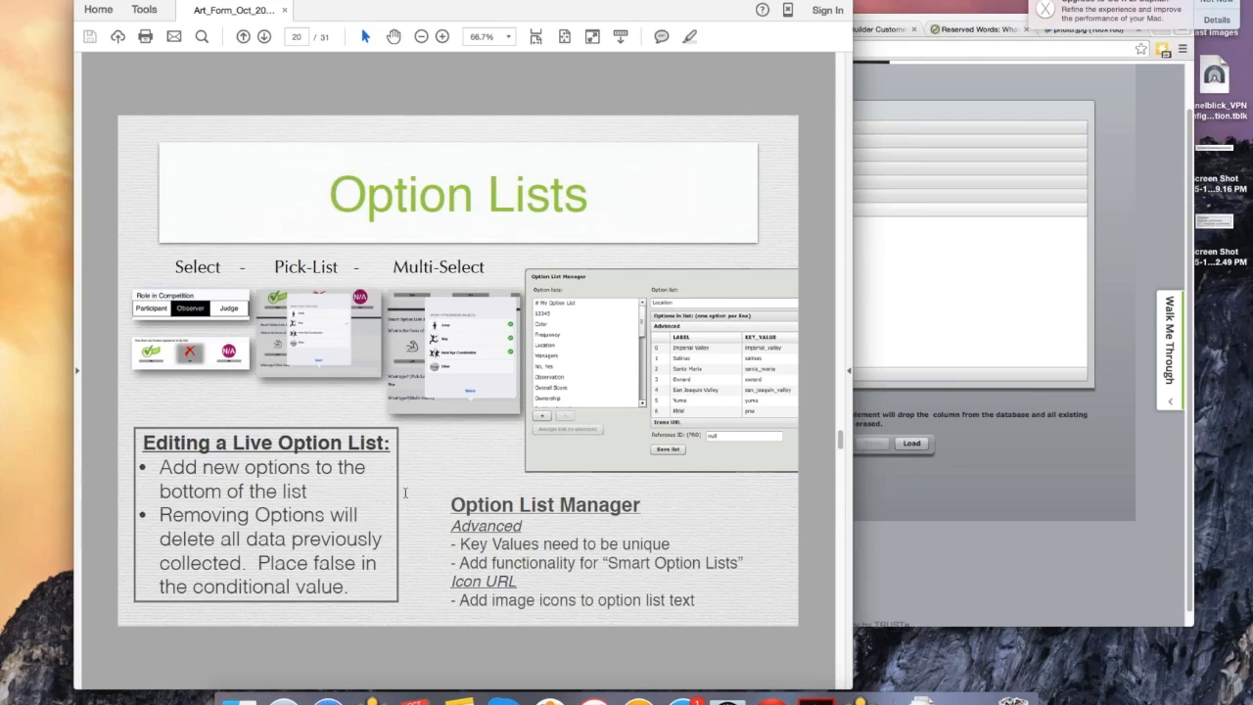
scroll(407, 495, down, 1)
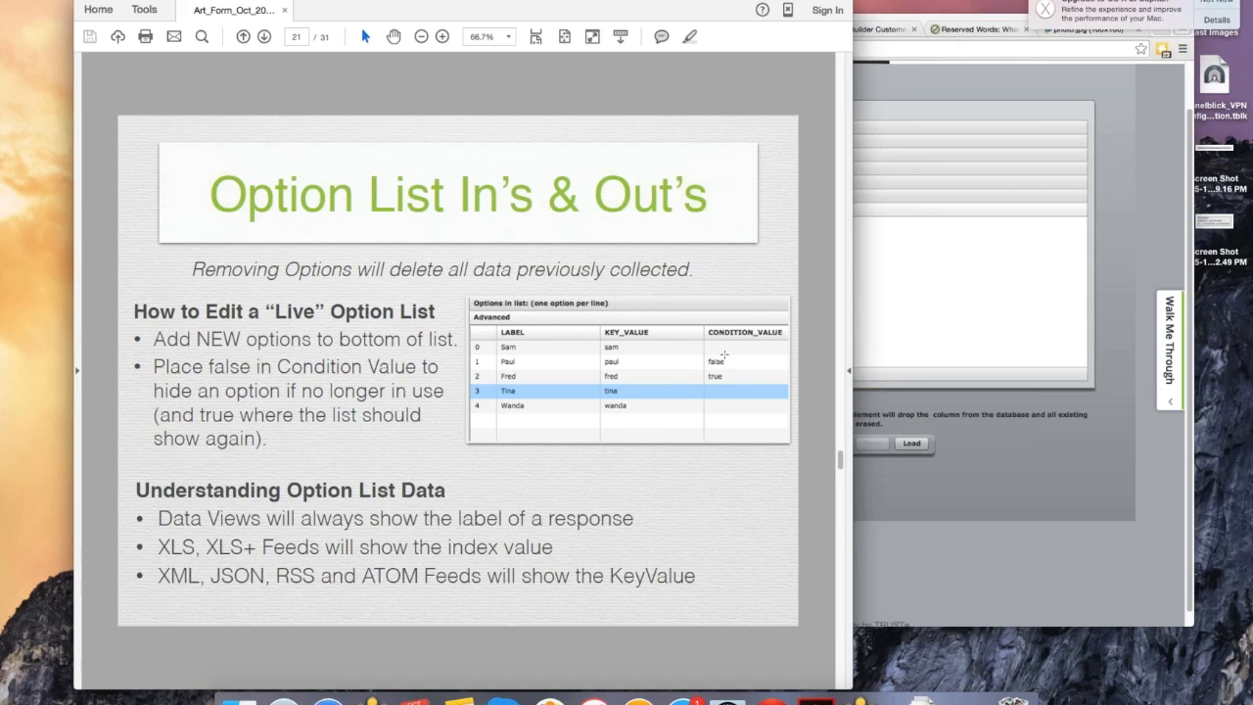
scroll(754, 371, down, 3)
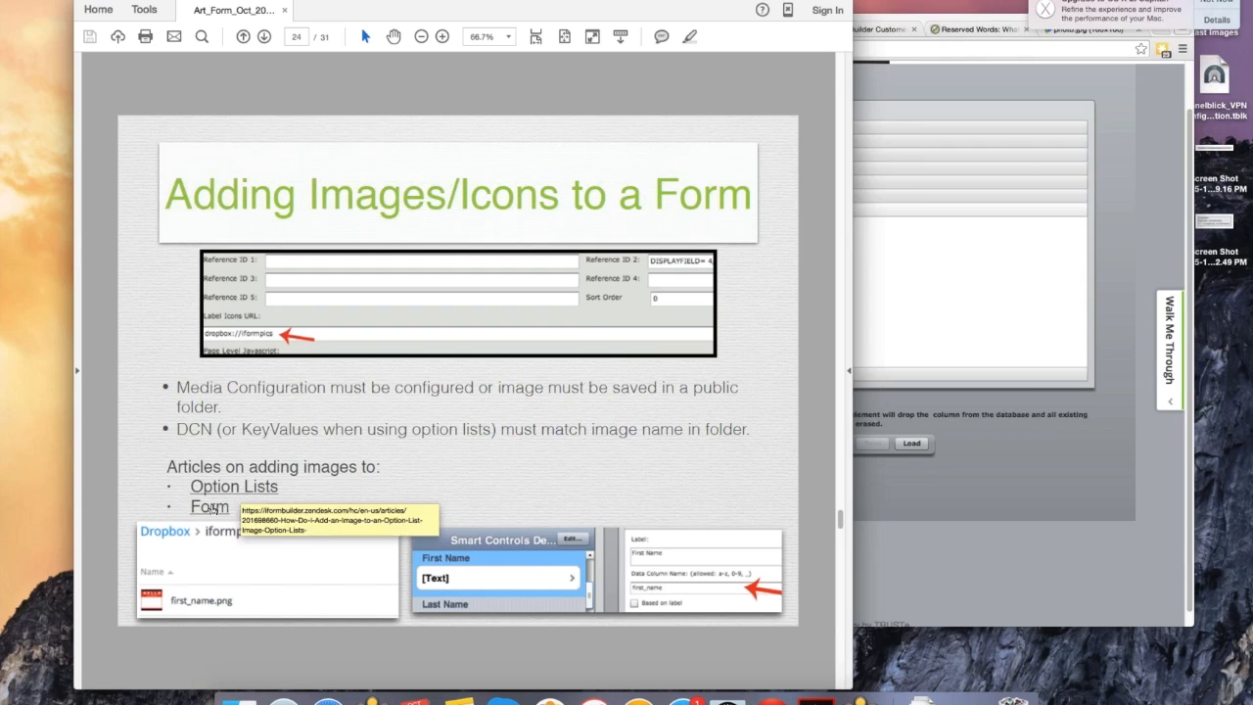
scroll(239, 503, down, 2)
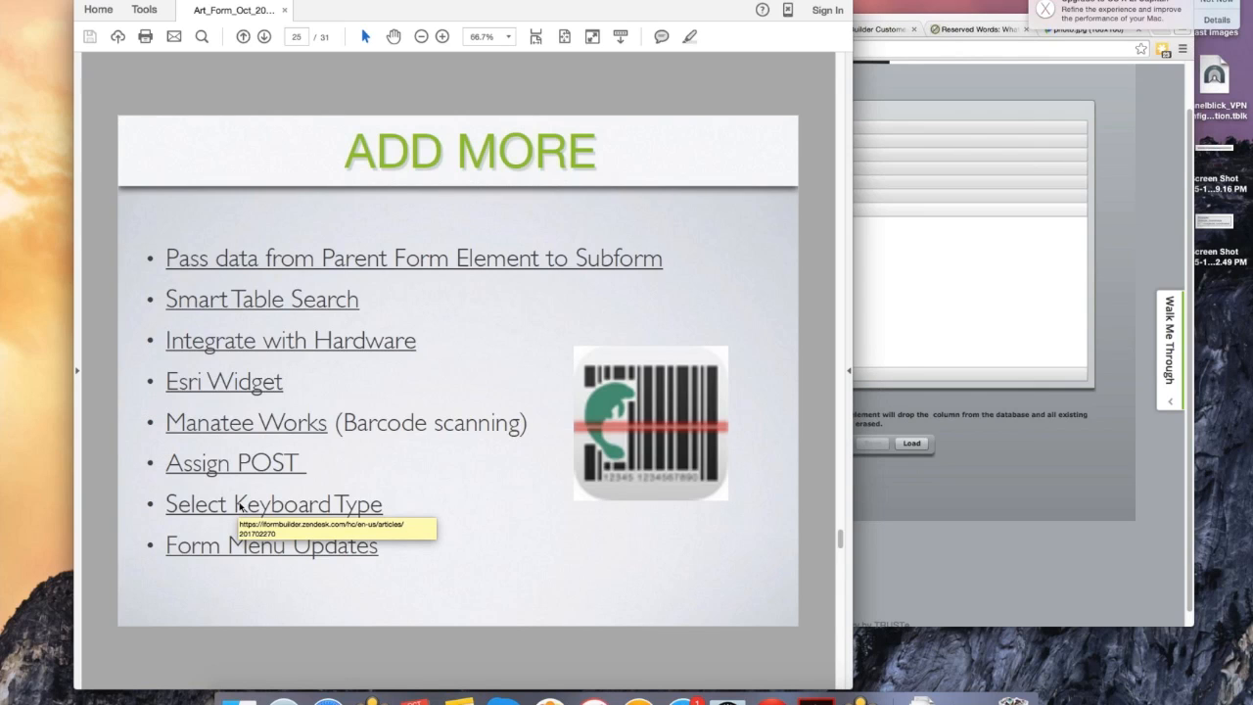
scroll(239, 504, down, 2)
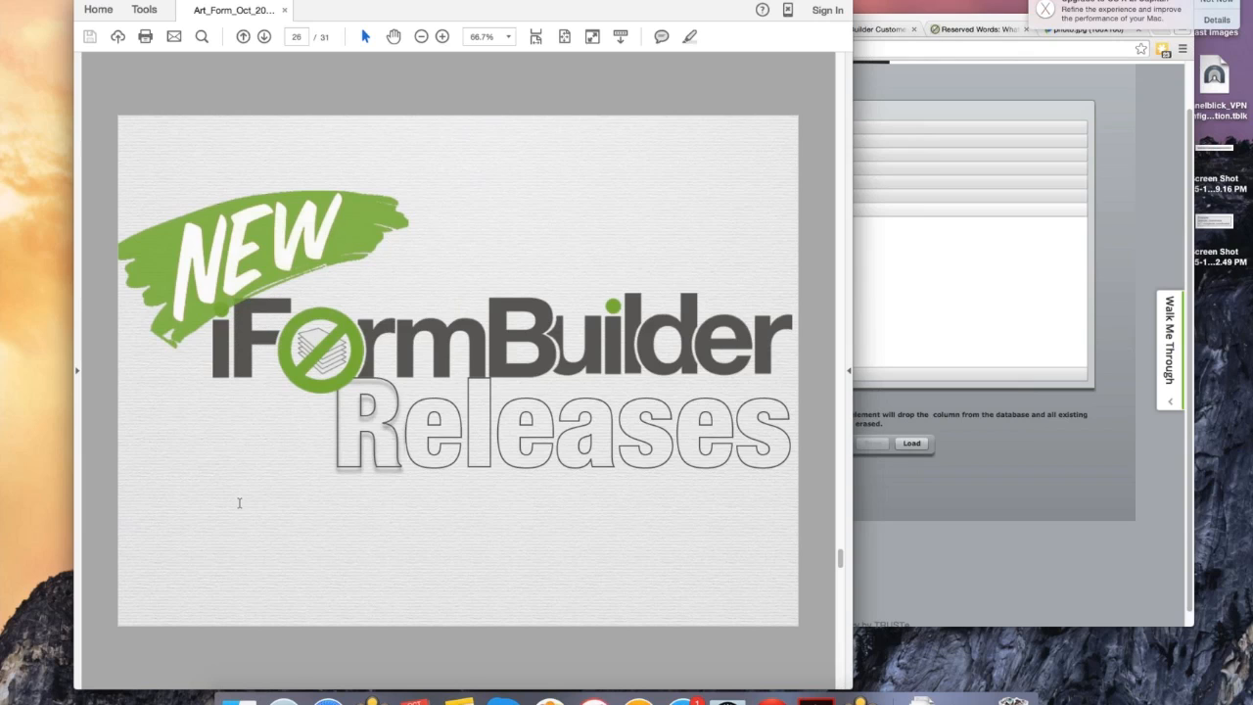
scroll(239, 506, down, 2)
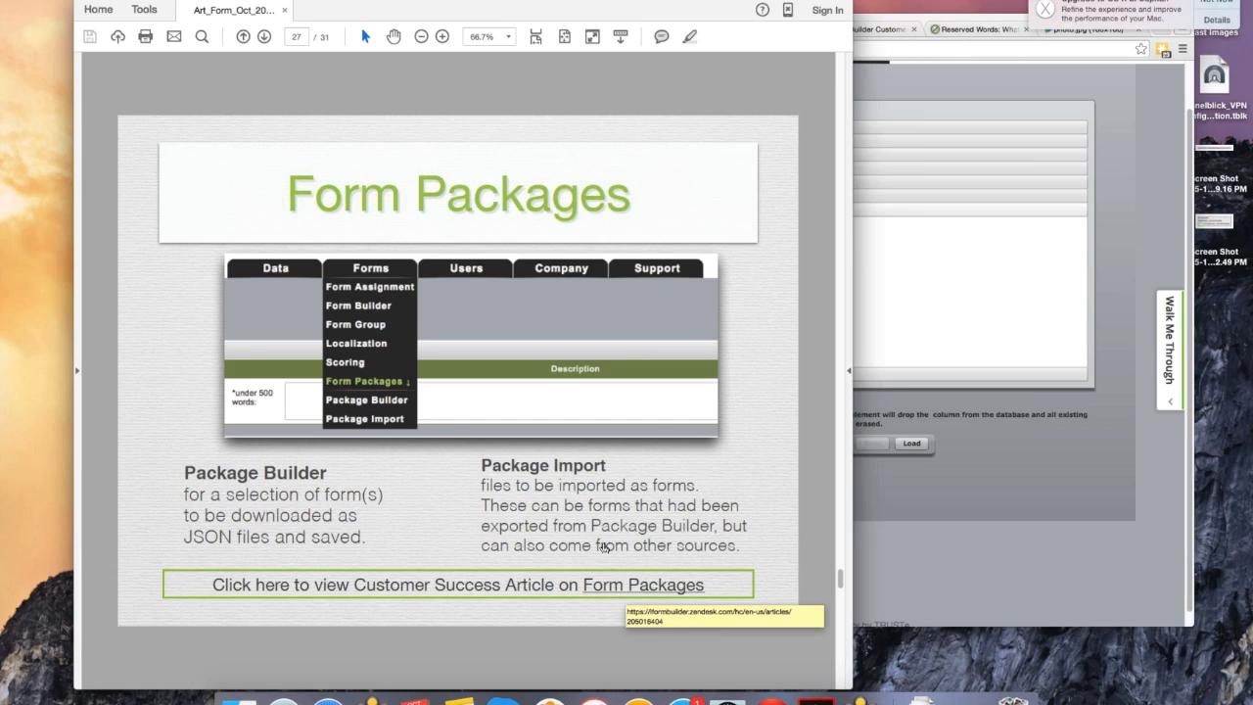
scroll(603, 543, down, 3)
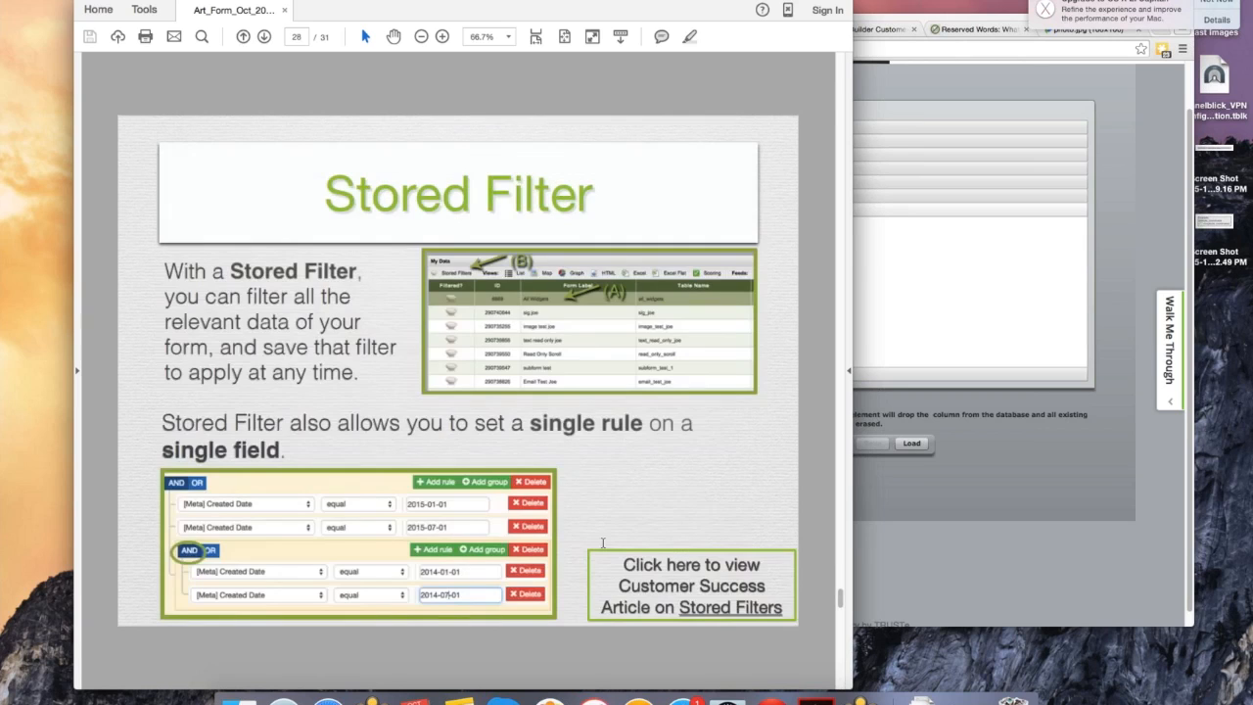